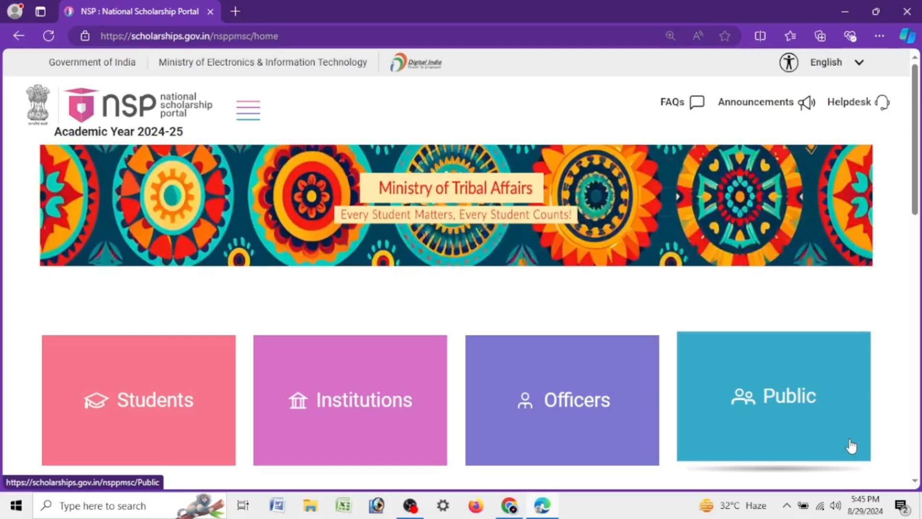
# Step: Open the Students section of the portal and go to its Schemes on NSP page
pyautogui.click(145, 406)
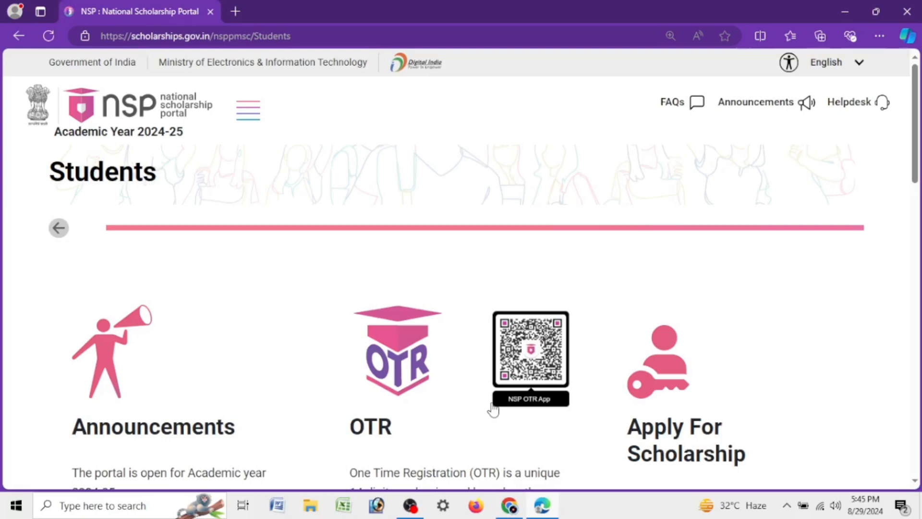
pyautogui.scroll(-10, 499, 158)
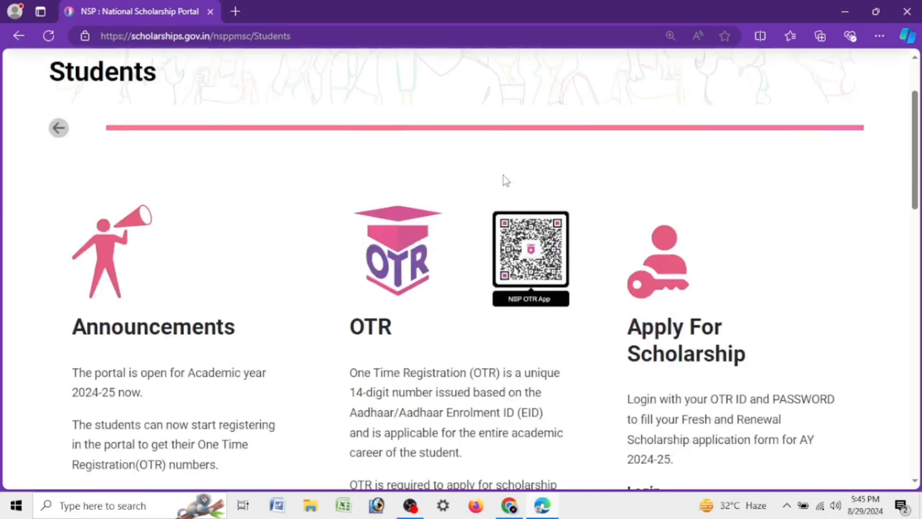
pyautogui.scroll(-5, 493, 228)
pyautogui.scroll(15, 495, 231)
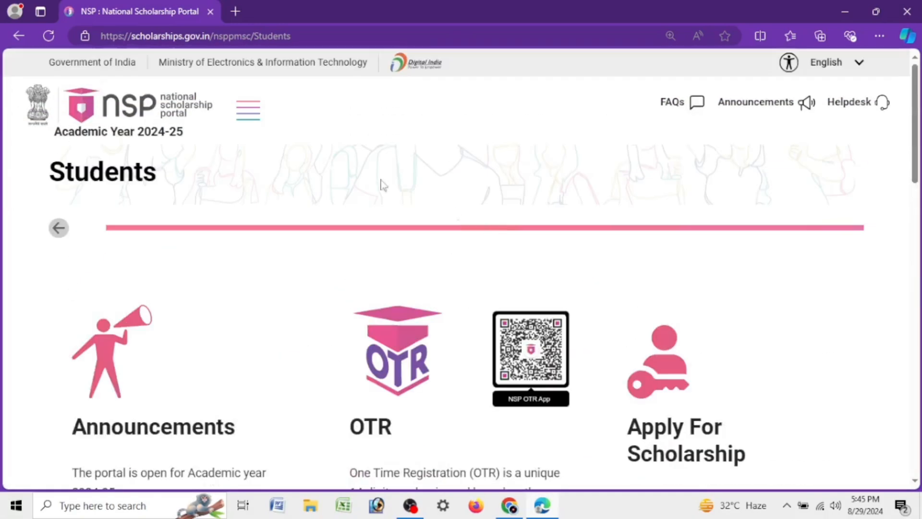
pyautogui.click(242, 109)
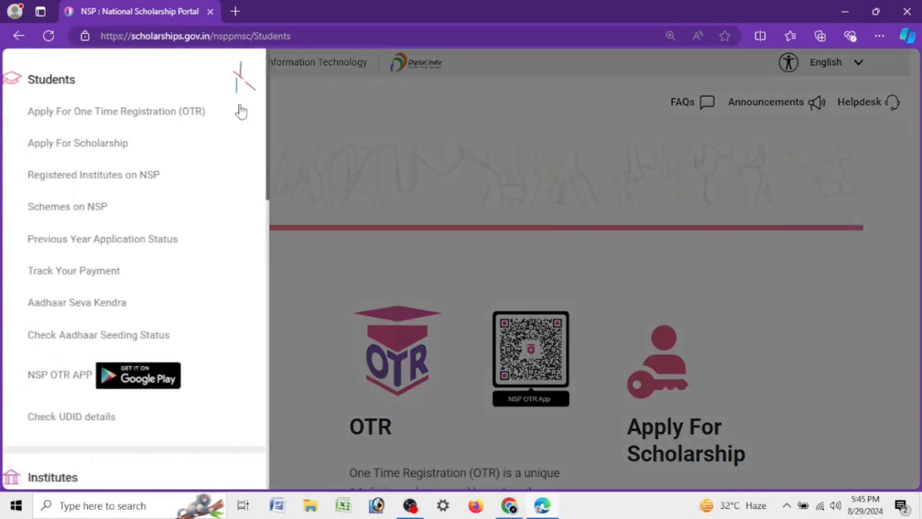
pyautogui.click(106, 210)
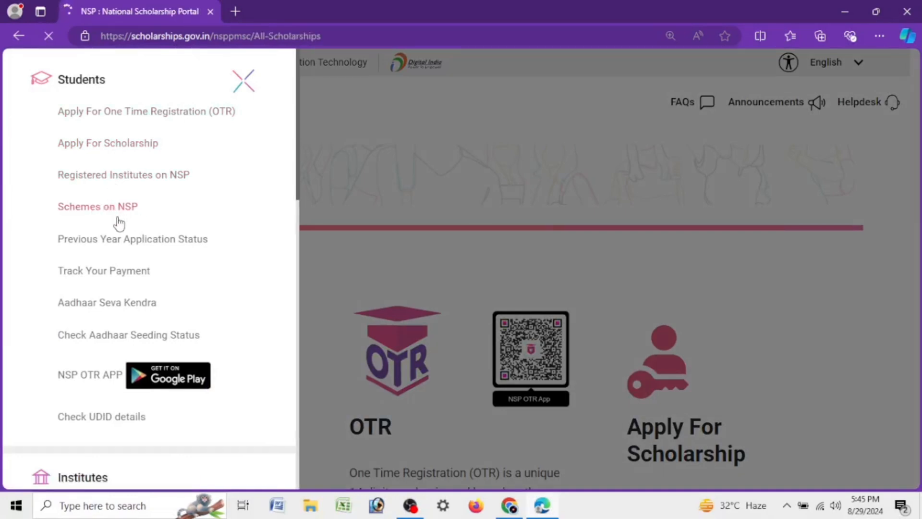
# Step: Search the state schemes for State of Assam
pyautogui.scroll(-3, 233, 294)
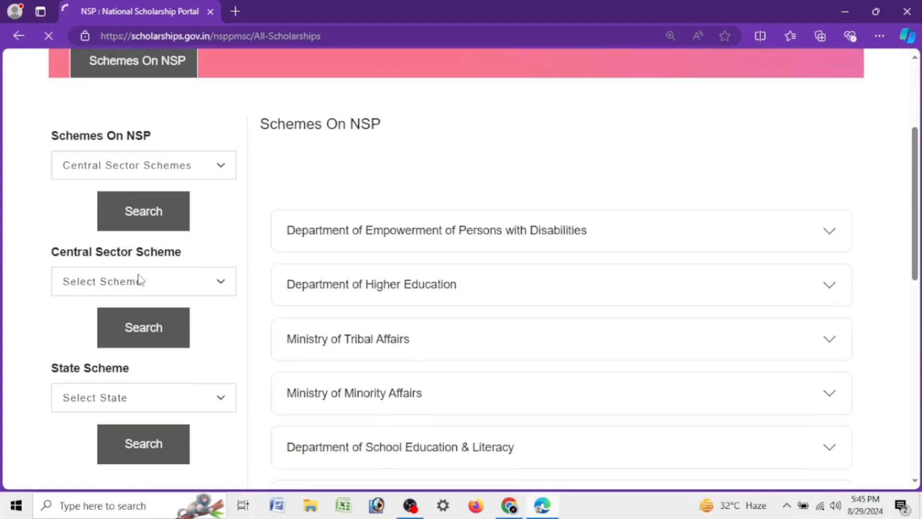
pyautogui.click(139, 280)
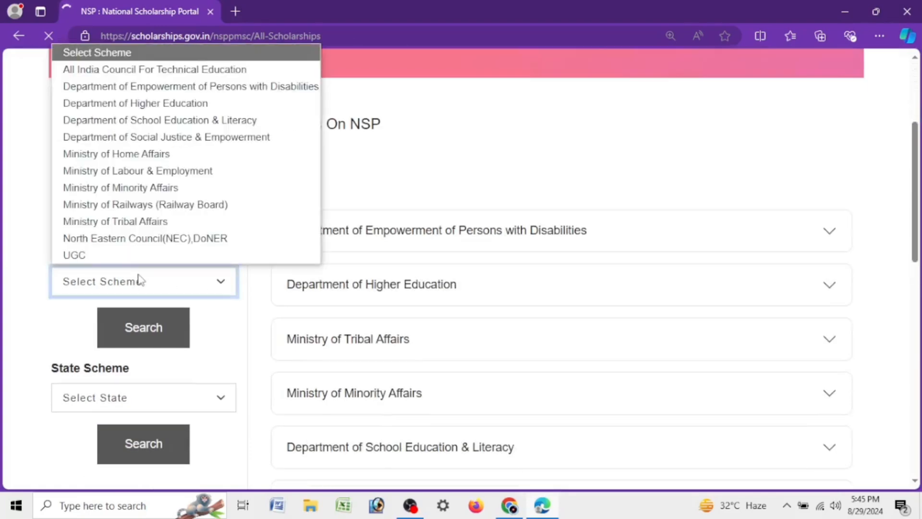
pyautogui.click(139, 279)
pyautogui.click(155, 168)
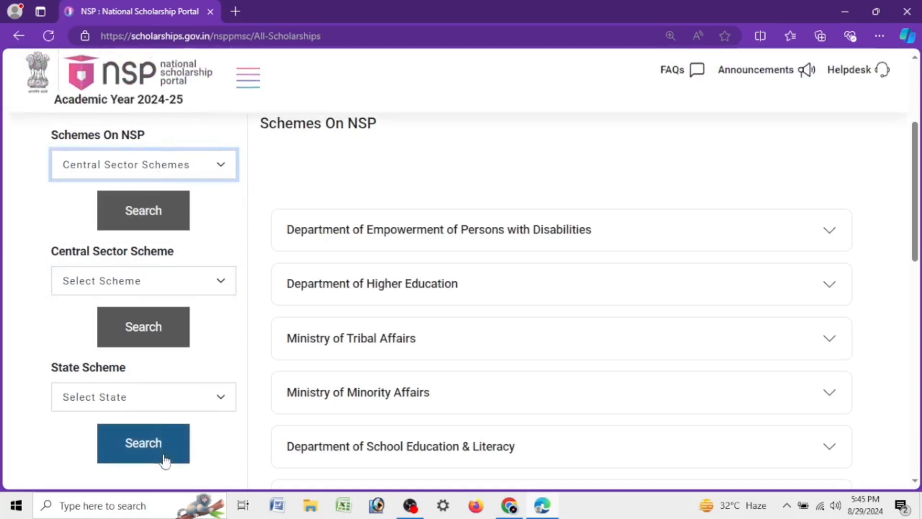
pyautogui.click(164, 398)
pyautogui.click(134, 72)
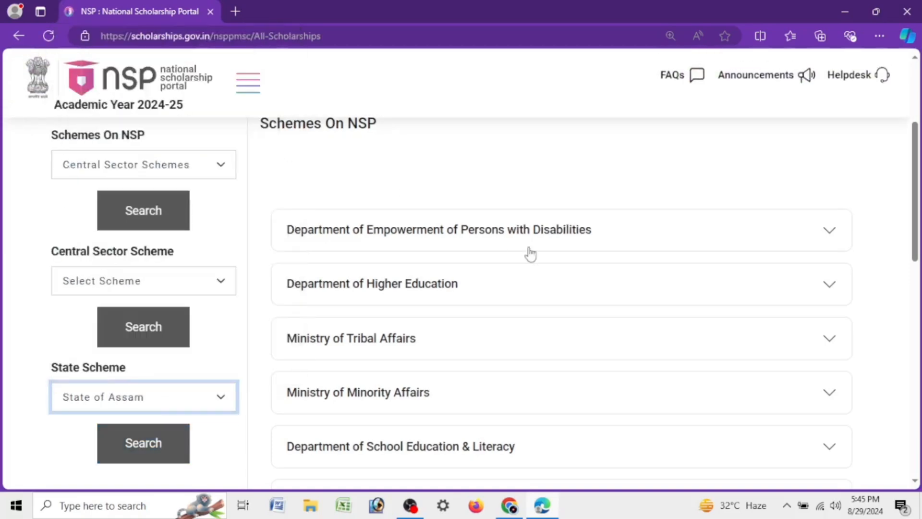
pyautogui.click(151, 445)
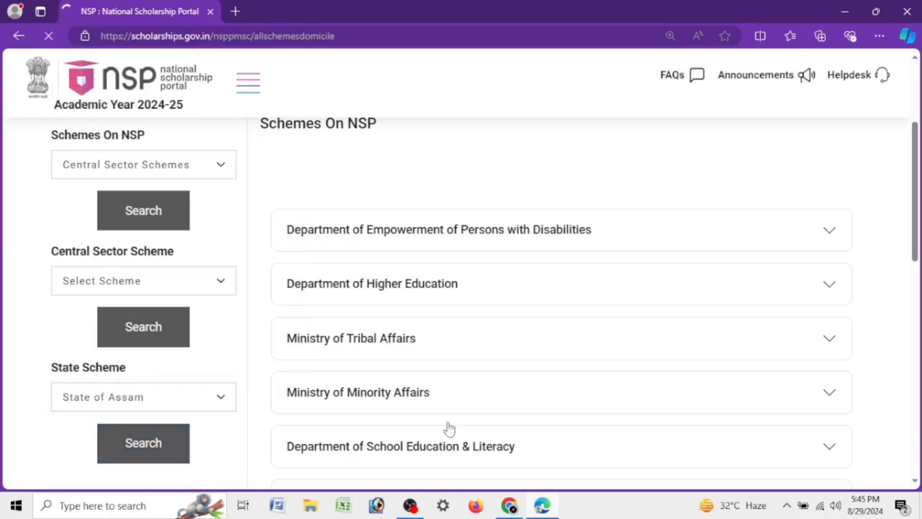
# Step: Examine the listed Assam schemes and their closing dates, including the Post Matric scholarships for OBC and SC students
pyautogui.scroll(-3, 554, 288)
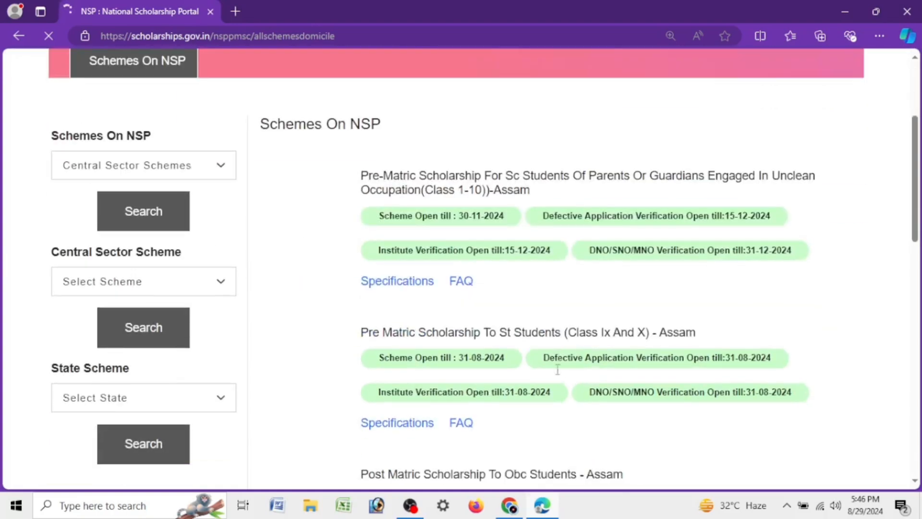
pyautogui.scroll(-5, 549, 270)
pyautogui.scroll(-2, 545, 265)
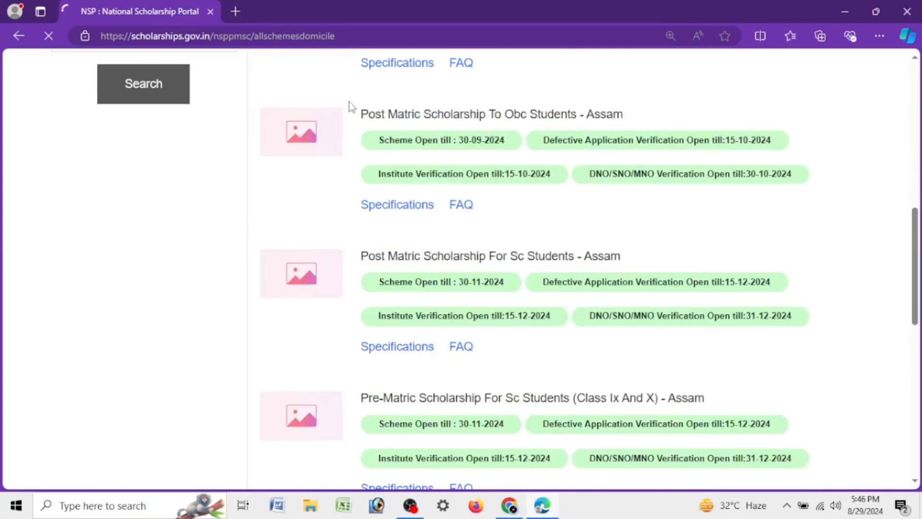
pyautogui.moveTo(357, 118); pyautogui.dragTo(528, 117)
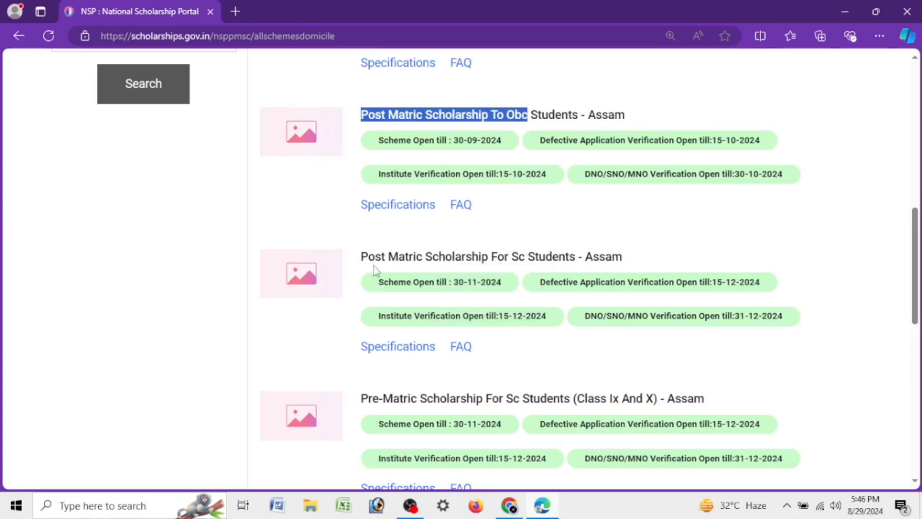
pyautogui.moveTo(360, 257); pyautogui.dragTo(612, 260)
pyautogui.scroll(-8, 514, 228)
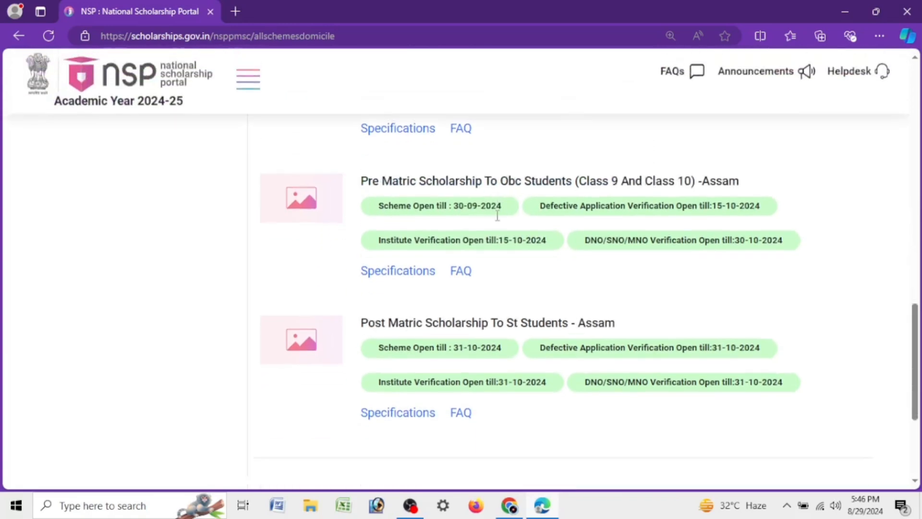
pyautogui.scroll(15, 341, 281)
# Step: Search the central sector schemes for UGC
pyautogui.click(131, 286)
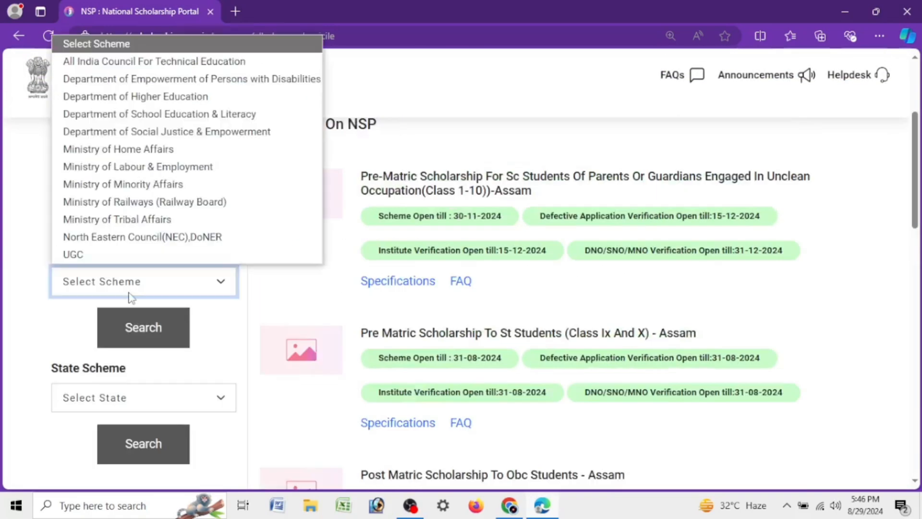
pyautogui.click(161, 249)
pyautogui.click(165, 326)
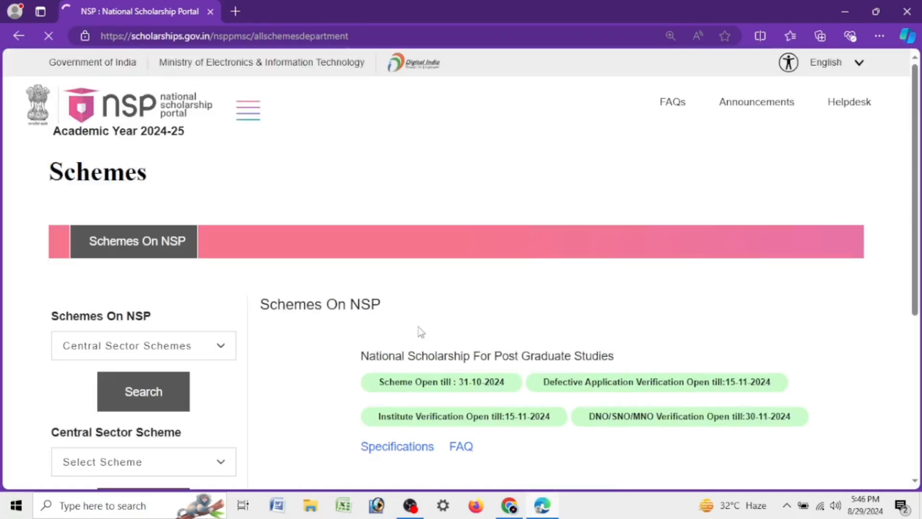
# Step: Examine the UGC schemes' names and the dates until which they are open for application
pyautogui.scroll(-4, 351, 286)
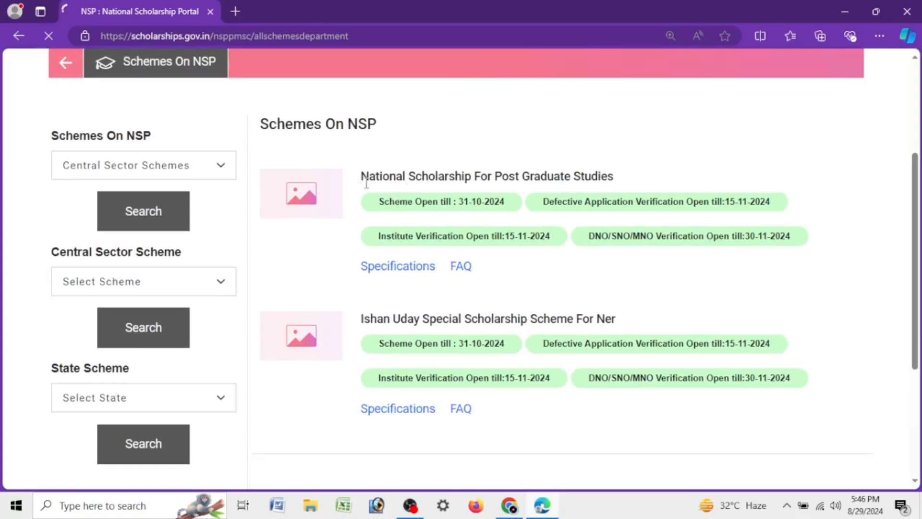
pyautogui.moveTo(360, 175); pyautogui.dragTo(624, 181)
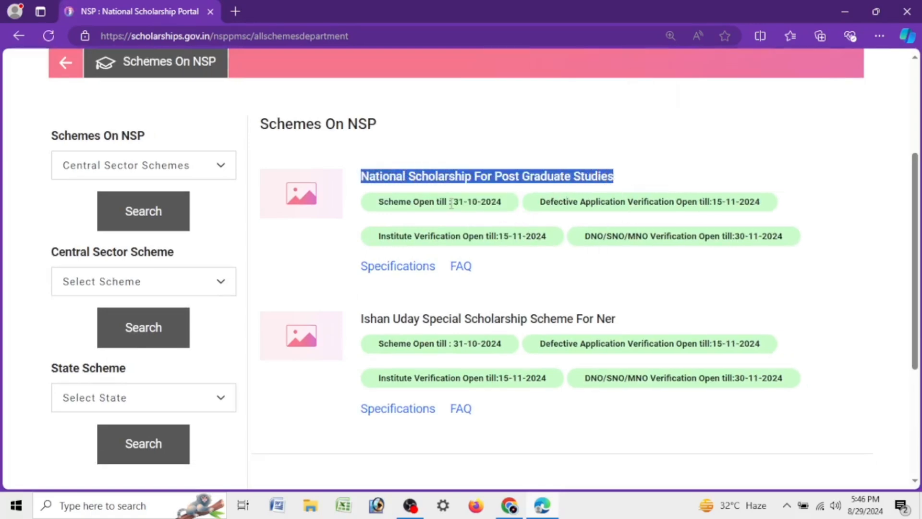
pyautogui.moveTo(449, 203); pyautogui.dragTo(520, 211)
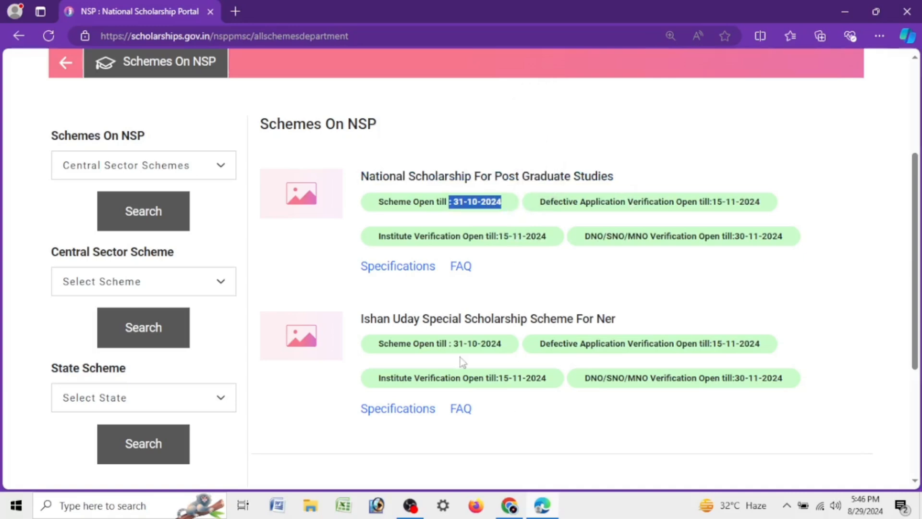
pyautogui.moveTo(459, 342); pyautogui.dragTo(489, 352)
pyautogui.click(475, 224)
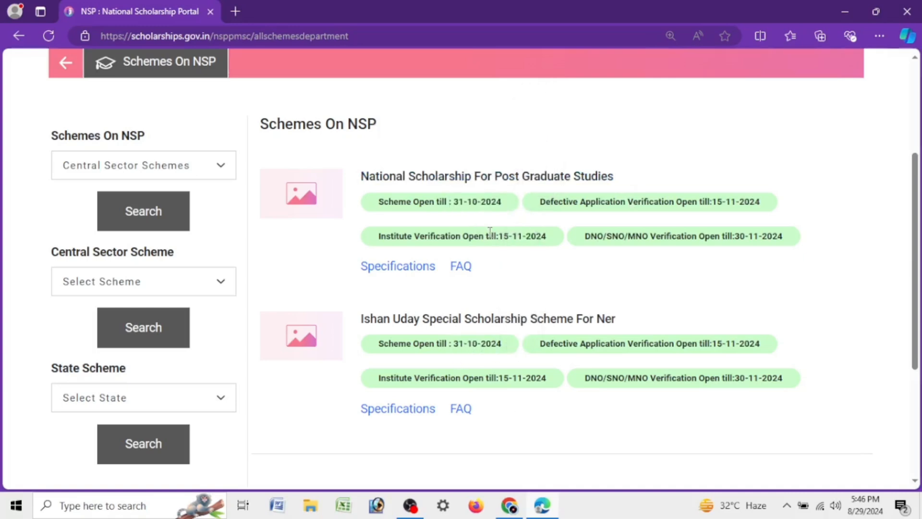
# Step: Open the student login page for applying for a scholarship
pyautogui.scroll(3, 893, 187)
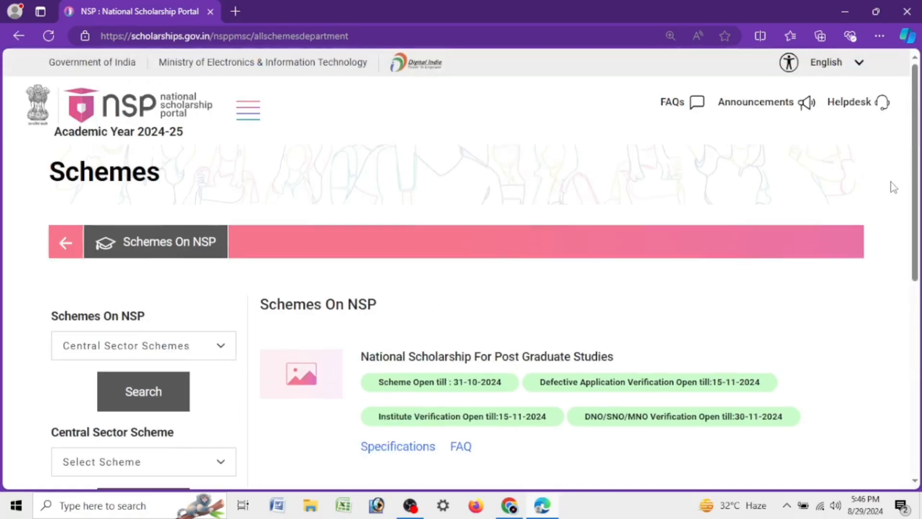
pyautogui.click(247, 114)
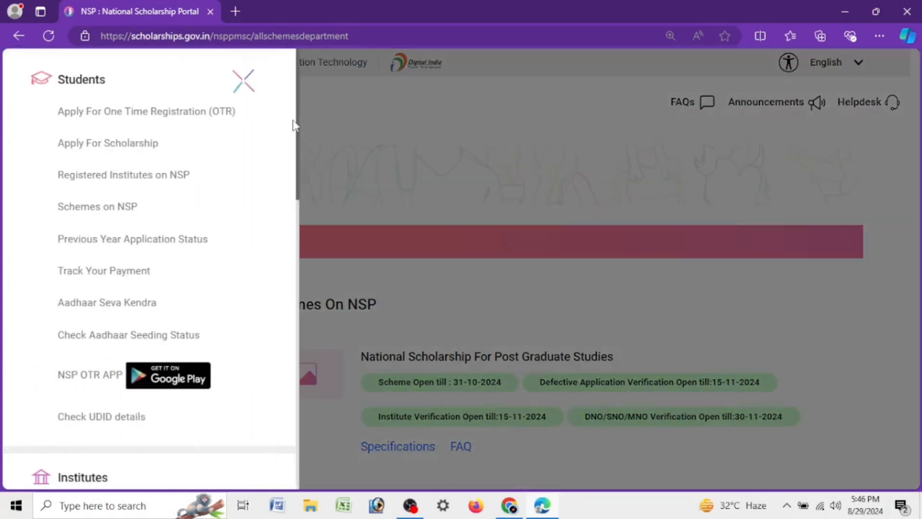
pyautogui.click(131, 147)
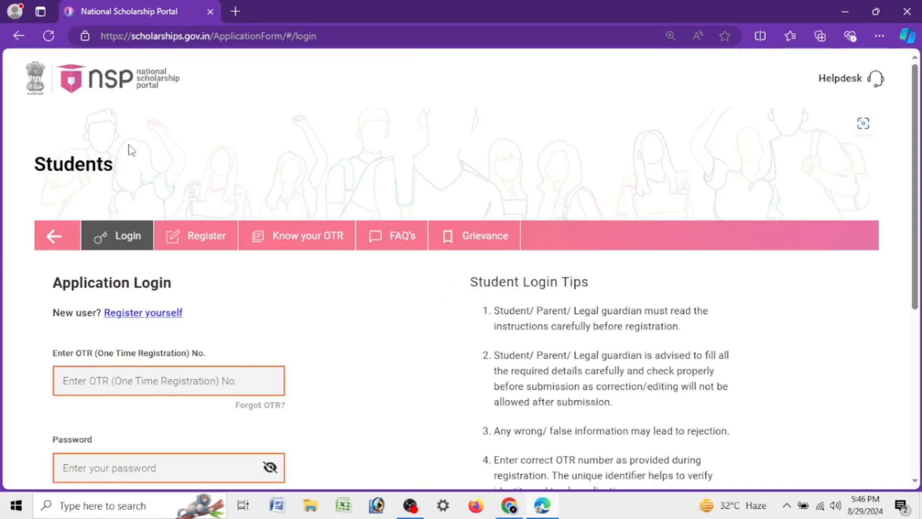
# Step: Fill in the application login with the student's OTR number, the account password and the security PIN from the captcha image
pyautogui.scroll(-4, 130, 159)
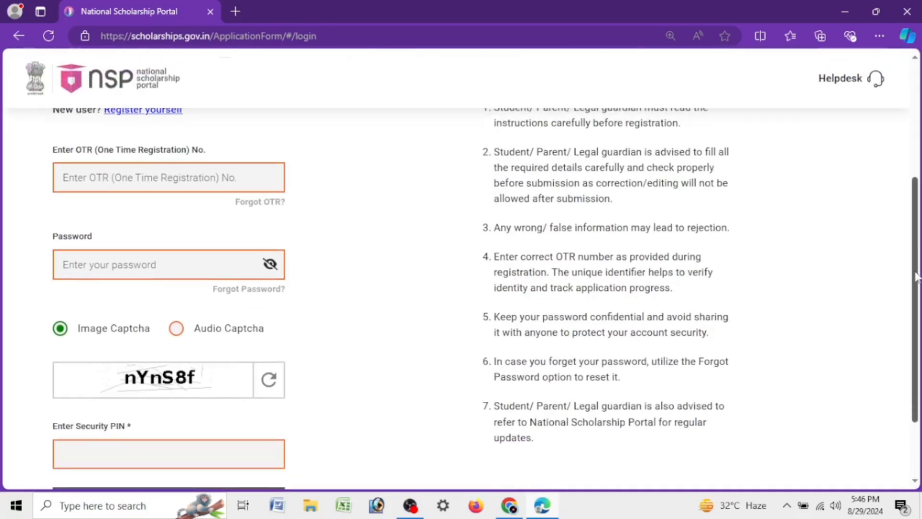
pyautogui.scroll(-1, 915, 262)
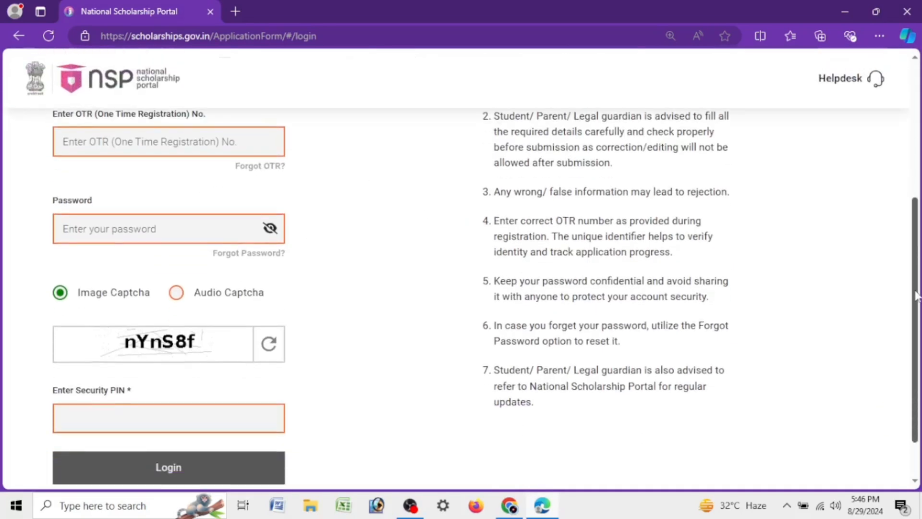
pyautogui.click(150, 134)
pyautogui.write('240')
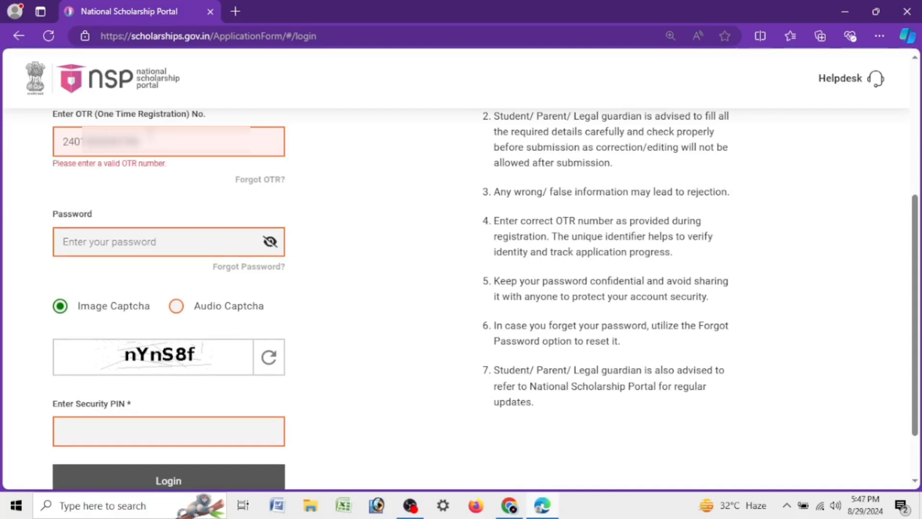
pyautogui.write('3')
pyautogui.press('Tab')
pyautogui.write('•')
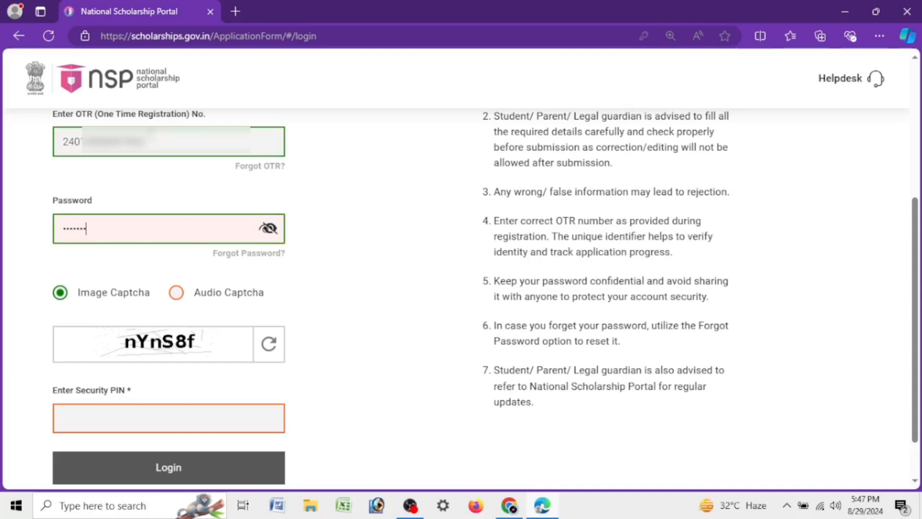
pyautogui.press('Tab')
pyautogui.press('Tab')
pyautogui.write('nY')
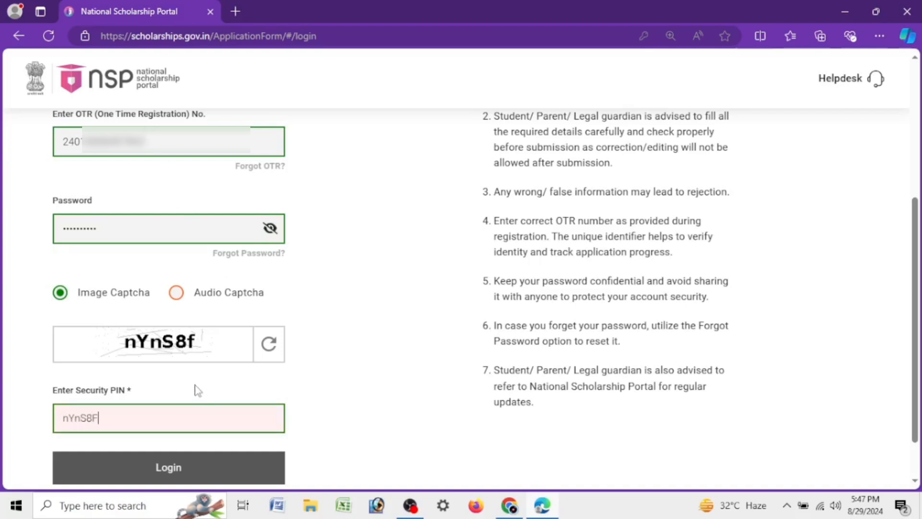
# Step: Log in to the student account, accept the browser's password-saving prompt and close the login message
pyautogui.click(197, 473)
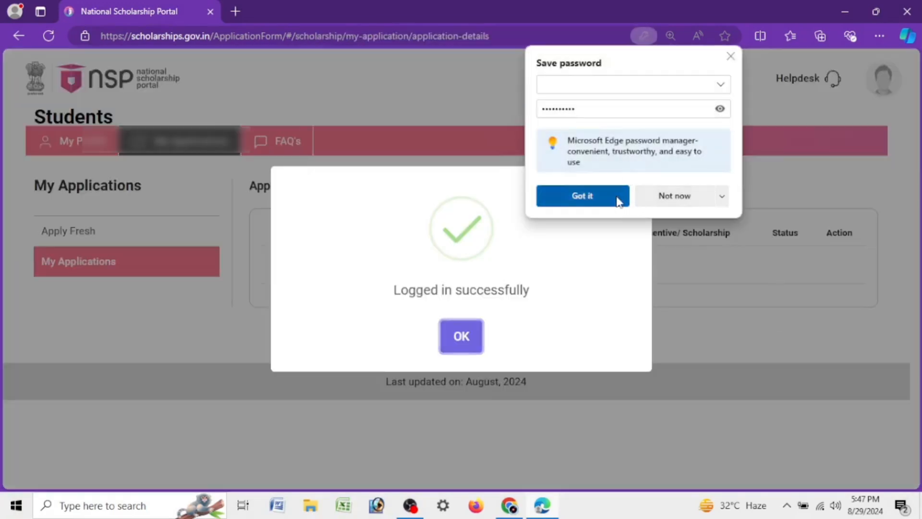
pyautogui.click(619, 201)
pyautogui.click(475, 338)
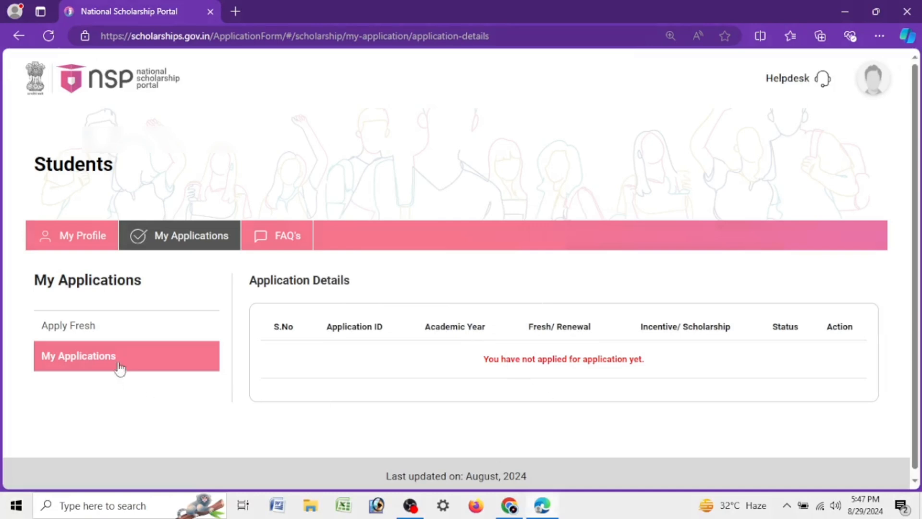
# Step: Check the account's application details and review the student's profile details
pyautogui.moveTo(471, 362); pyautogui.dragTo(772, 367)
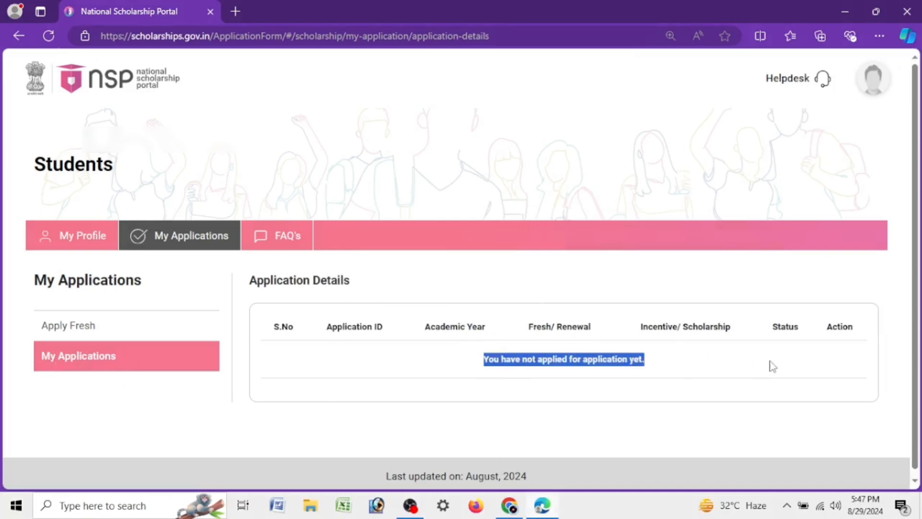
pyautogui.click(612, 368)
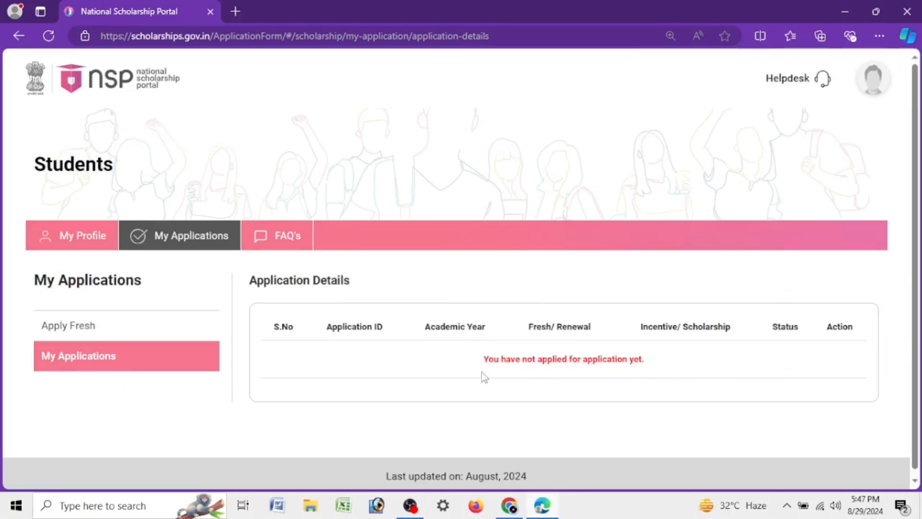
pyautogui.click(80, 250)
pyautogui.scroll(-5, 595, 244)
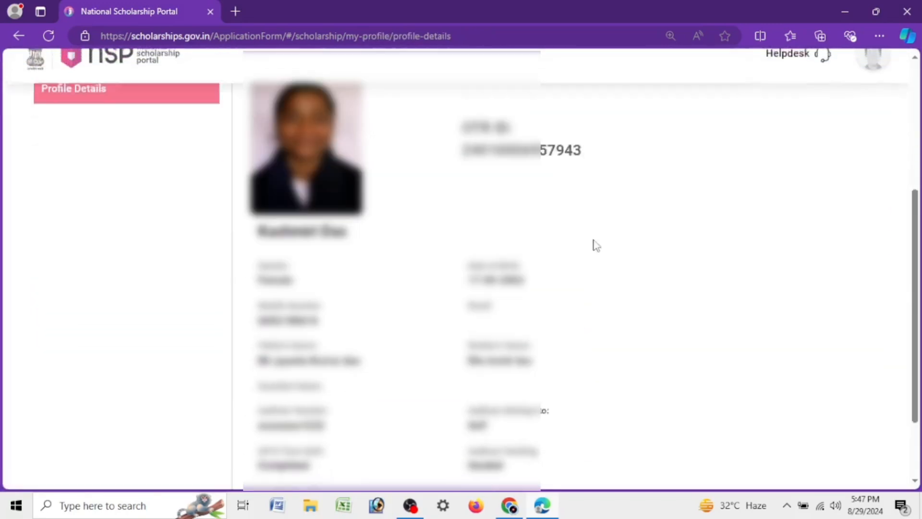
pyautogui.scroll(-2, 595, 245)
pyautogui.scroll(4, 596, 244)
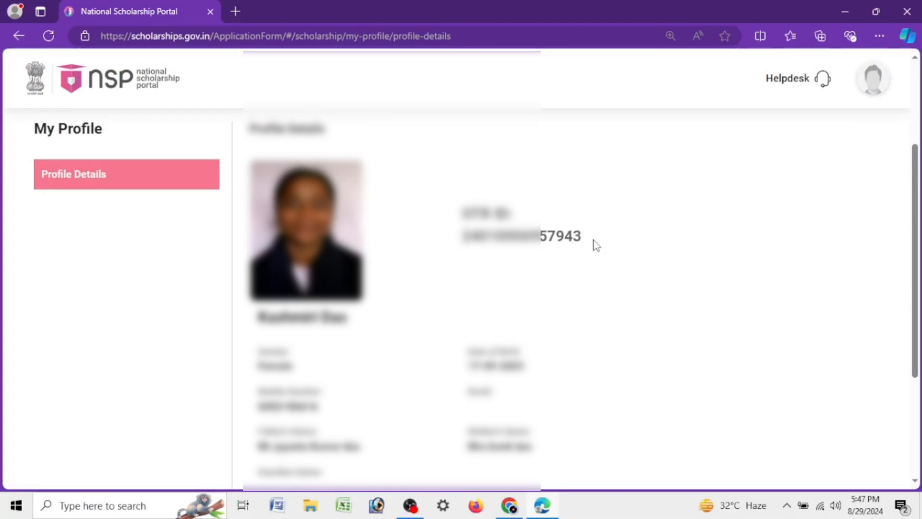
pyautogui.scroll(3, 595, 245)
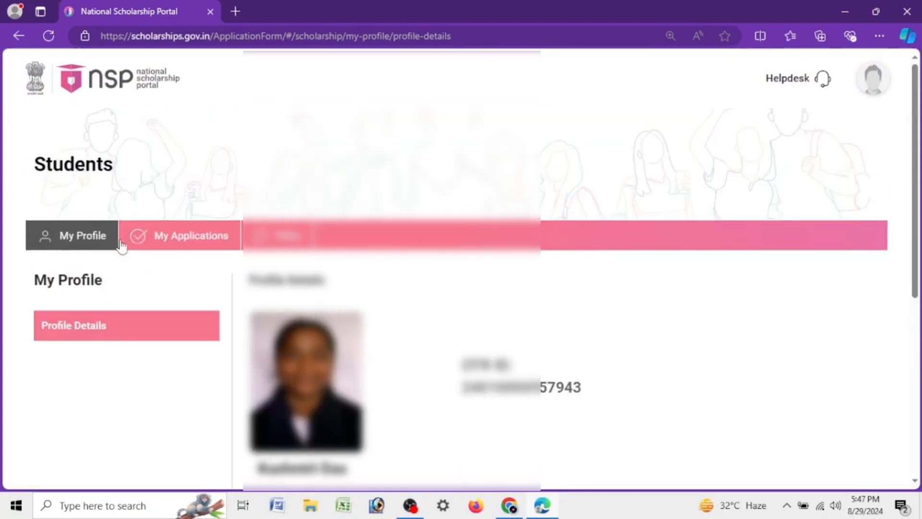
# Step: Start a fresh application, tick both undertakings below the guidelines and agree to them
pyautogui.click(177, 238)
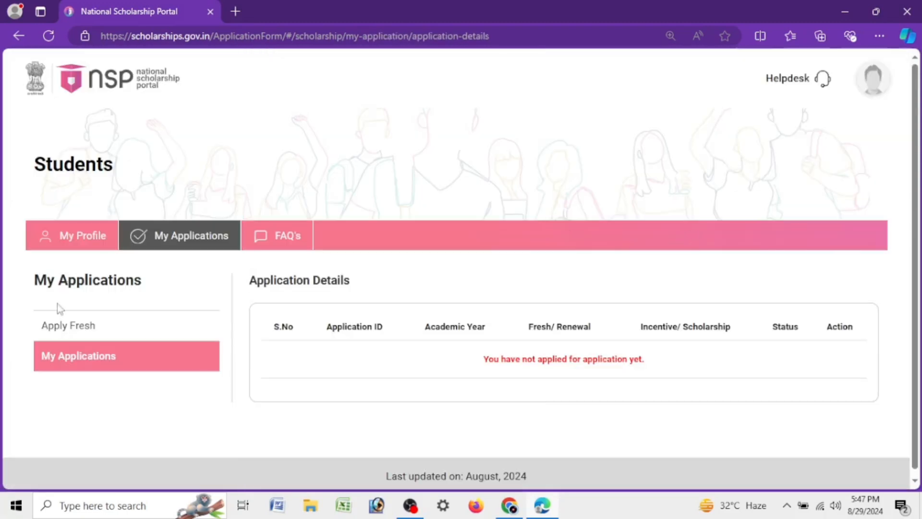
pyautogui.click(65, 334)
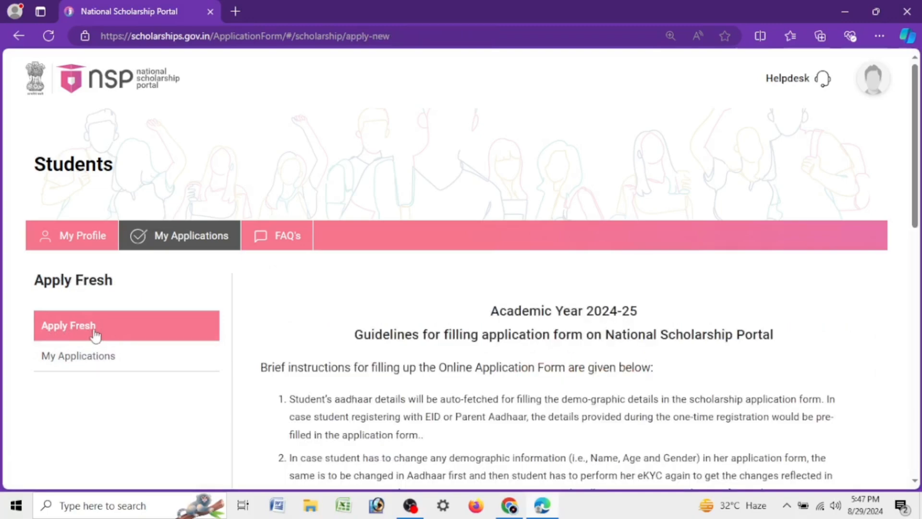
pyautogui.scroll(-15, 652, 331)
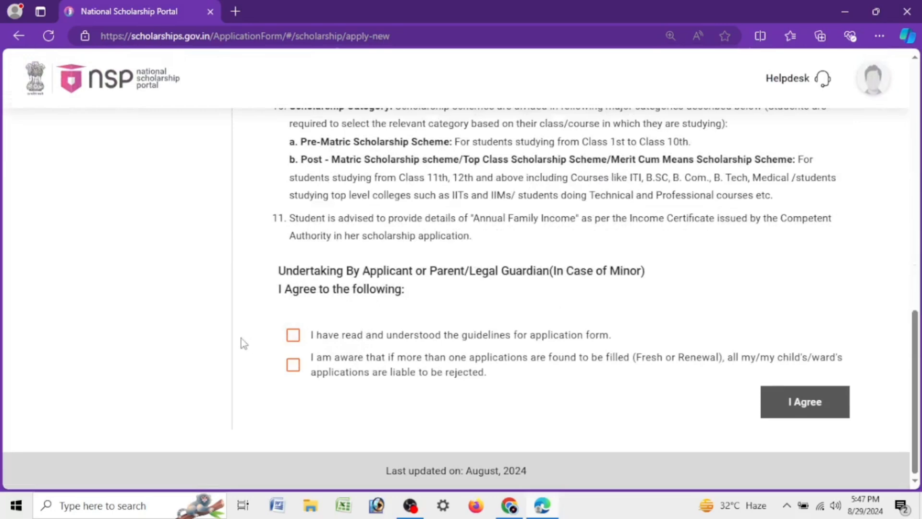
pyautogui.click(293, 334)
pyautogui.click(293, 365)
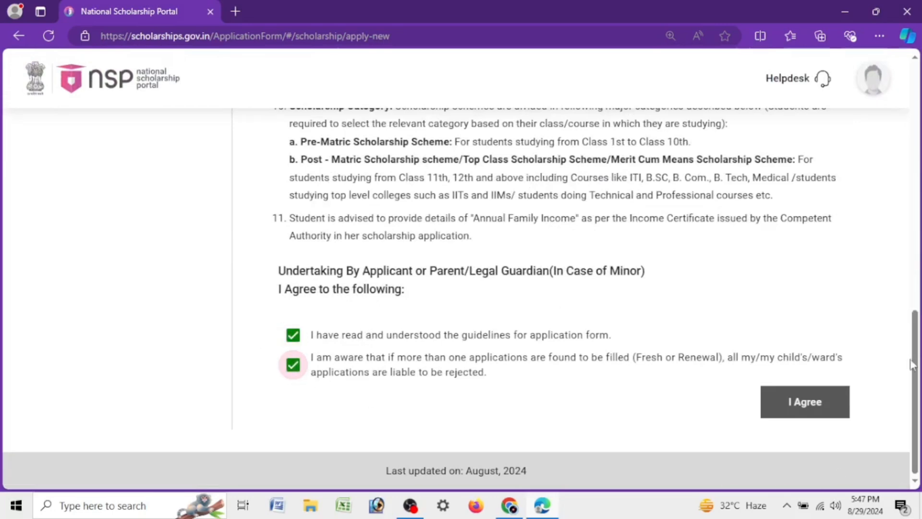
pyautogui.click(815, 403)
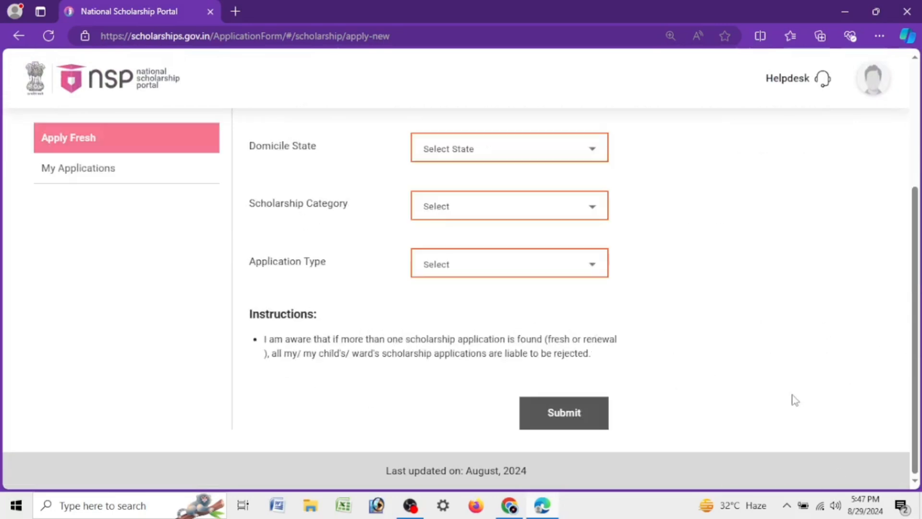
# Step: Set the domicile state to ASSAM, the scholarship category to Post Matric/Top Class/MCM and the application type to Scholarship
pyautogui.scroll(4, 768, 389)
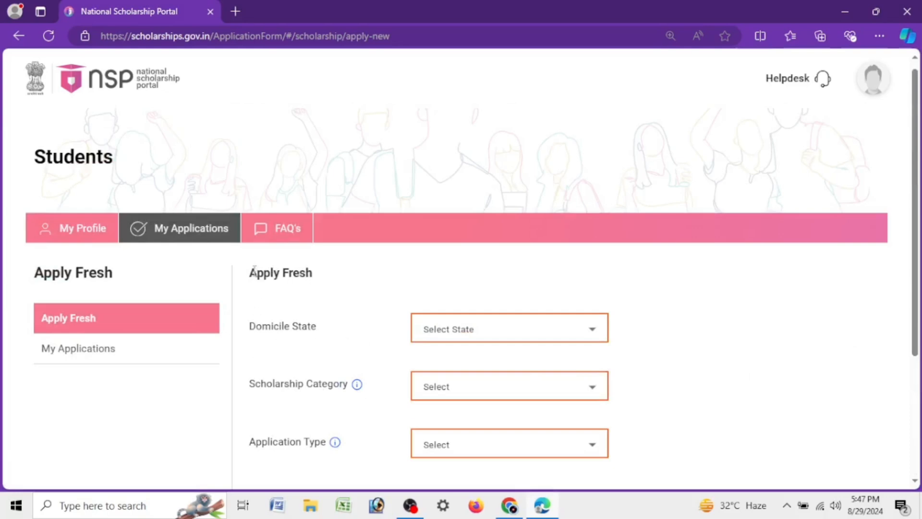
pyautogui.moveTo(250, 277); pyautogui.dragTo(356, 275)
pyautogui.moveTo(245, 333); pyautogui.dragTo(361, 331)
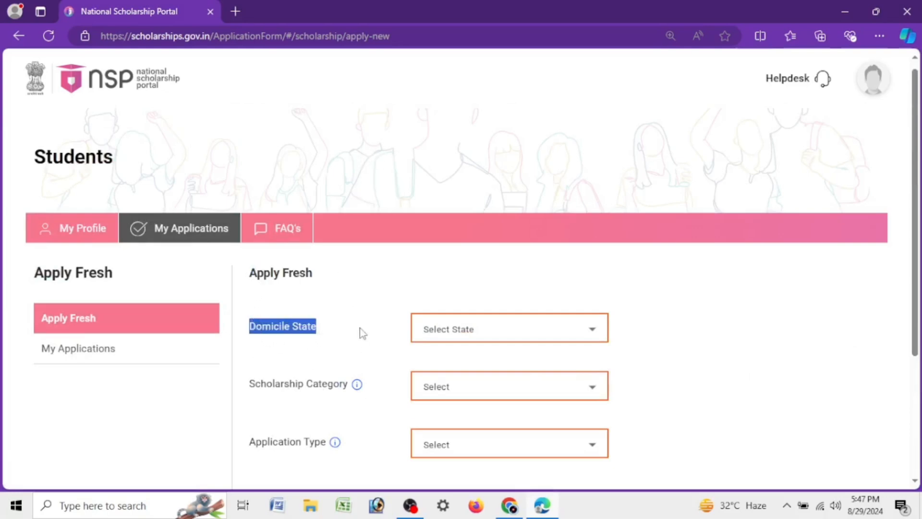
pyautogui.click(458, 333)
pyautogui.click(454, 221)
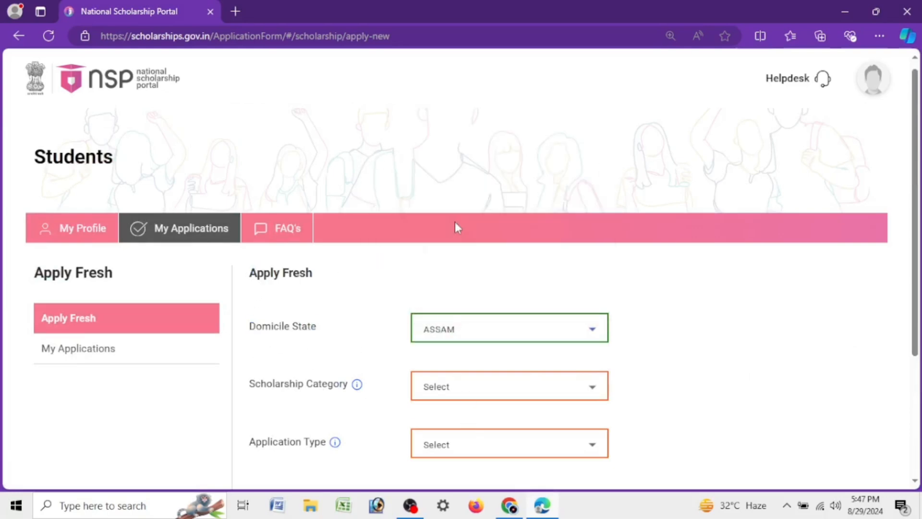
pyautogui.scroll(-4, 456, 226)
pyautogui.click(487, 208)
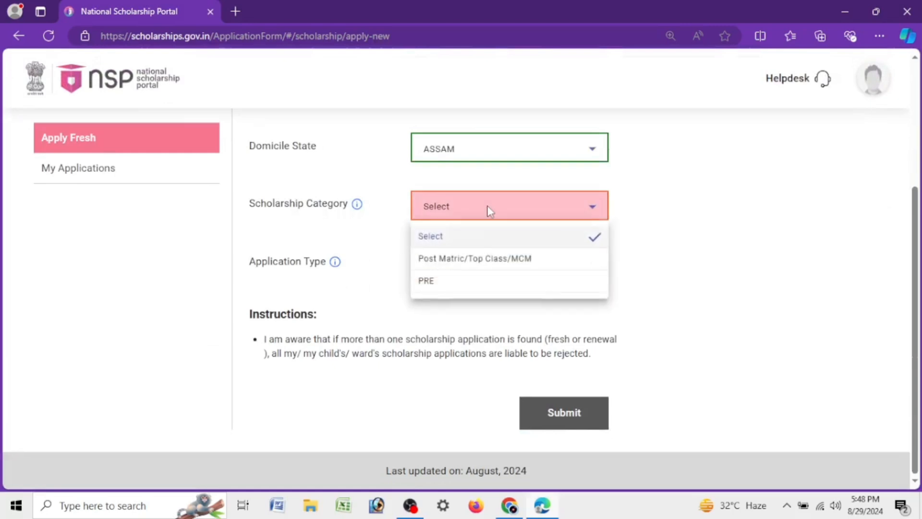
pyautogui.click(464, 260)
pyautogui.click(494, 263)
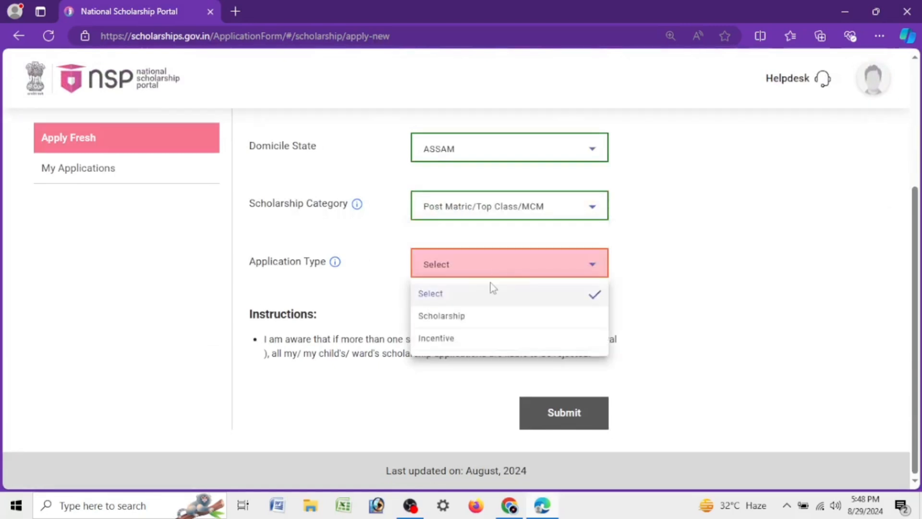
pyautogui.click(483, 316)
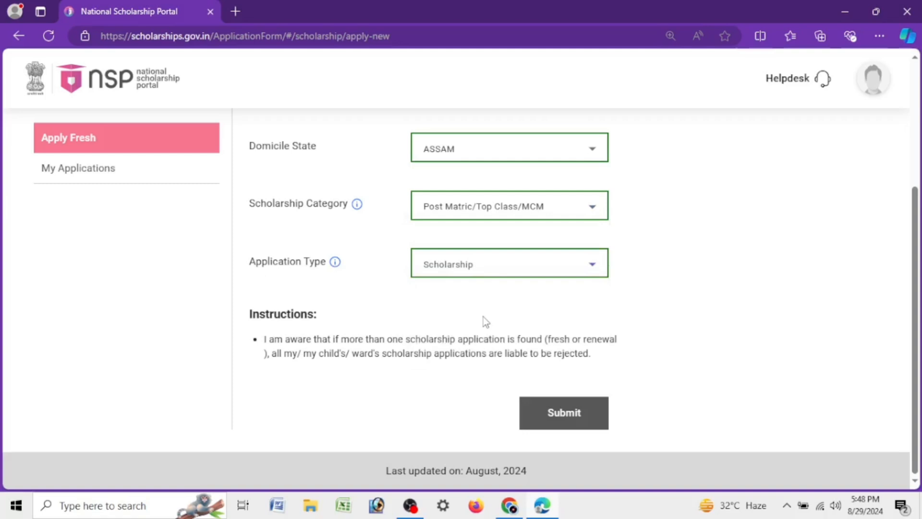
# Step: Submit the fresh application selections and acknowledge the message about completing the application process
pyautogui.click(554, 415)
pyautogui.click(425, 364)
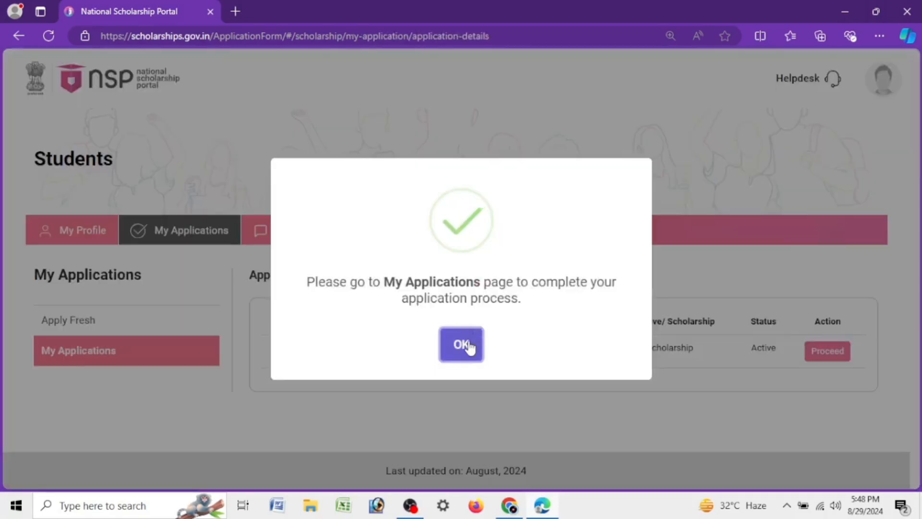
pyautogui.click(465, 344)
# Step: Proceed with the new 2024-25 application and open its form for filling in
pyautogui.moveTo(316, 356); pyautogui.dragTo(770, 349)
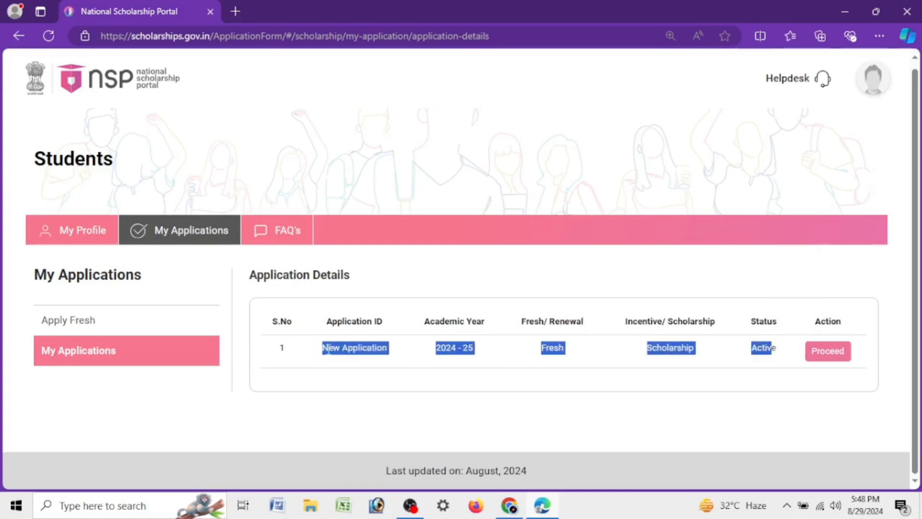
pyautogui.click(348, 351)
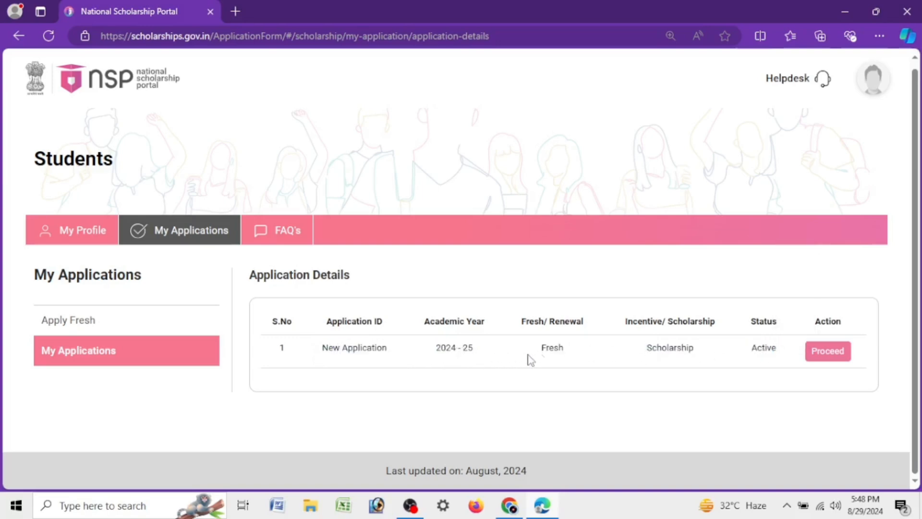
pyautogui.click(828, 354)
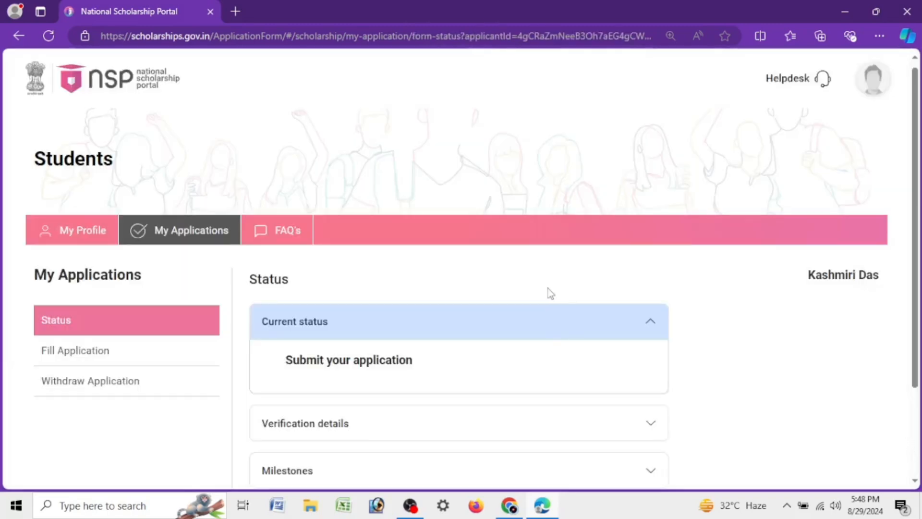
pyautogui.scroll(-3, 548, 288)
pyautogui.moveTo(277, 247); pyautogui.dragTo(470, 249)
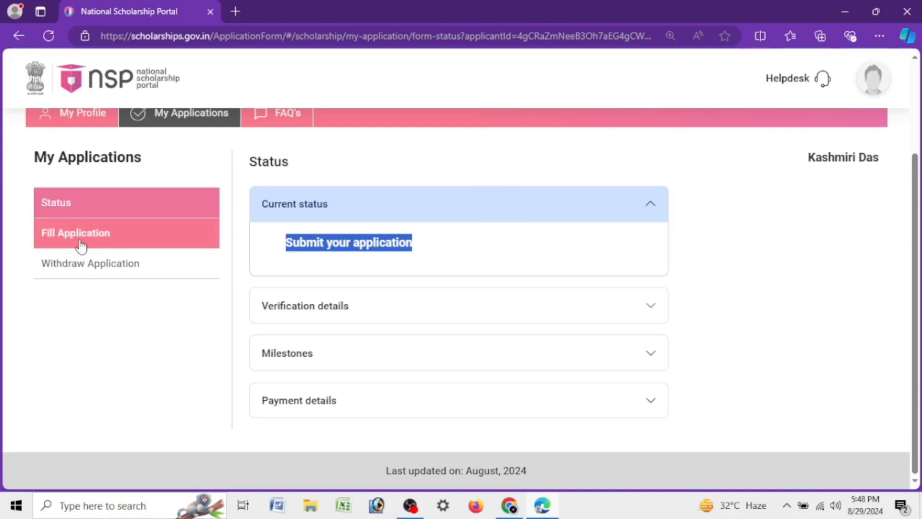
pyautogui.click(82, 245)
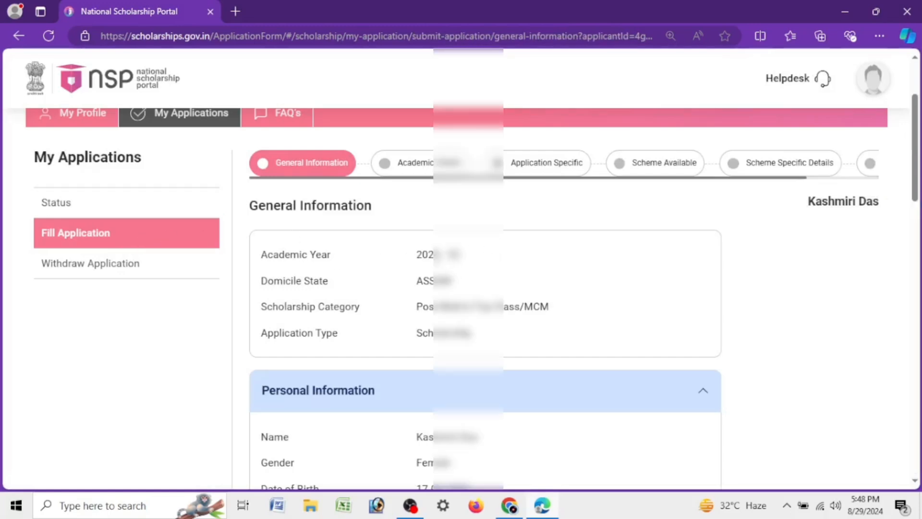
# Step: Set the community to SC and the religion to Hindu in the general information details
pyautogui.scroll(-6, 459, 326)
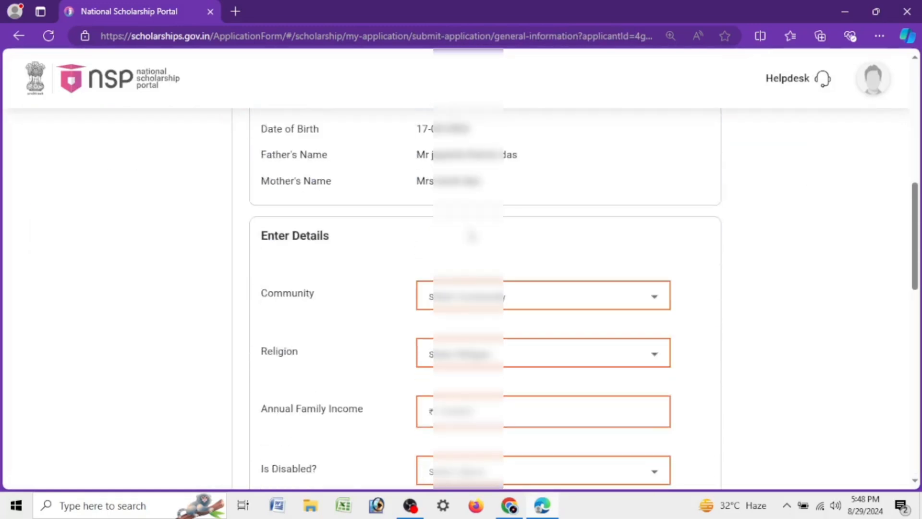
pyautogui.moveTo(918, 236); pyautogui.dragTo(918, 268)
pyautogui.click(434, 169)
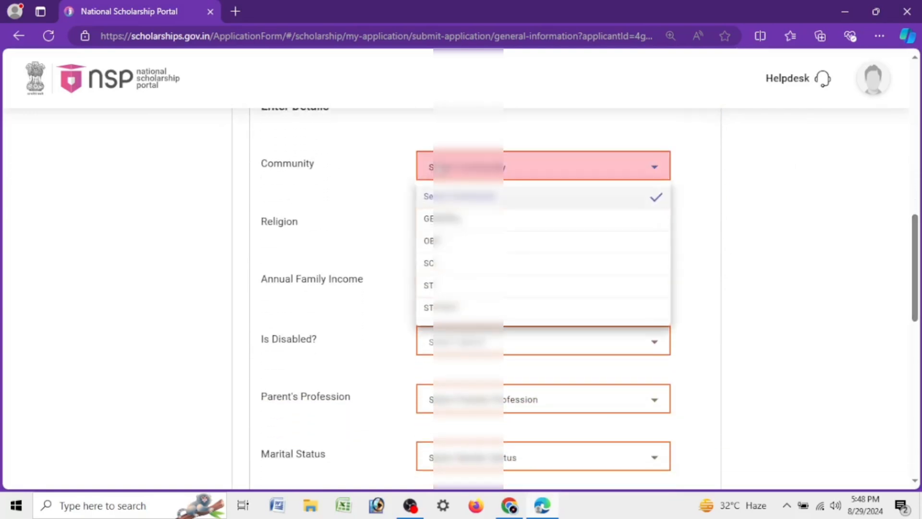
pyautogui.click(338, 157)
pyautogui.click(439, 166)
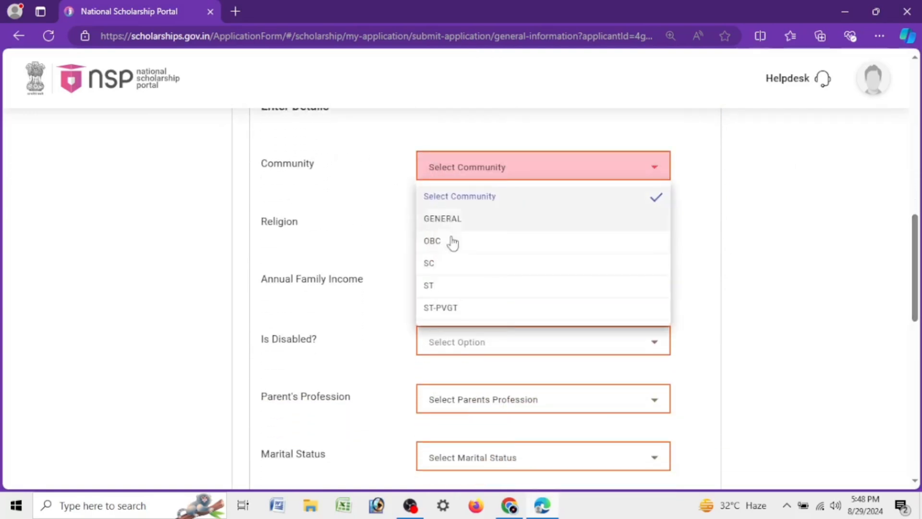
pyautogui.click(450, 271)
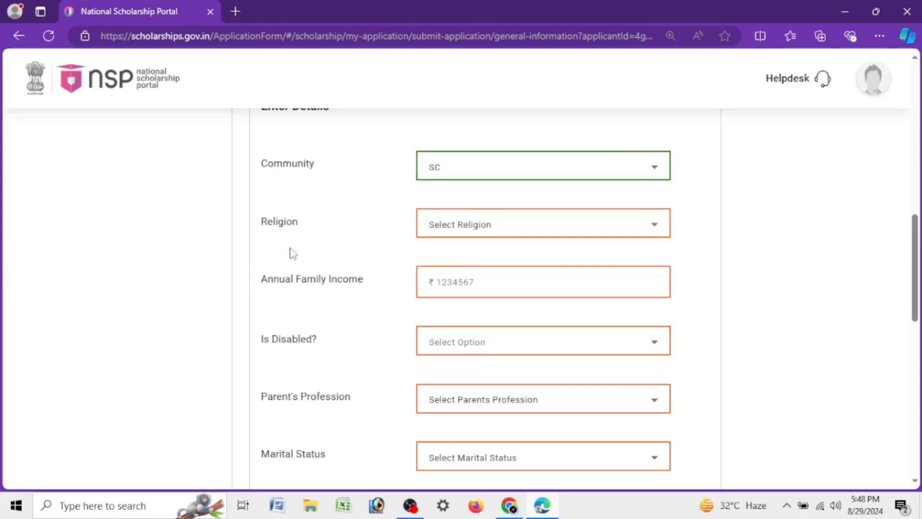
pyautogui.click(446, 223)
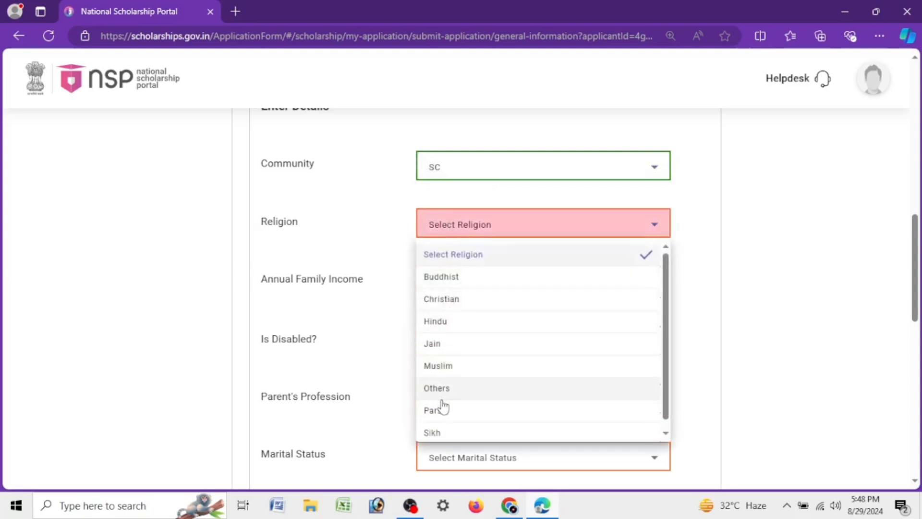
pyautogui.click(459, 329)
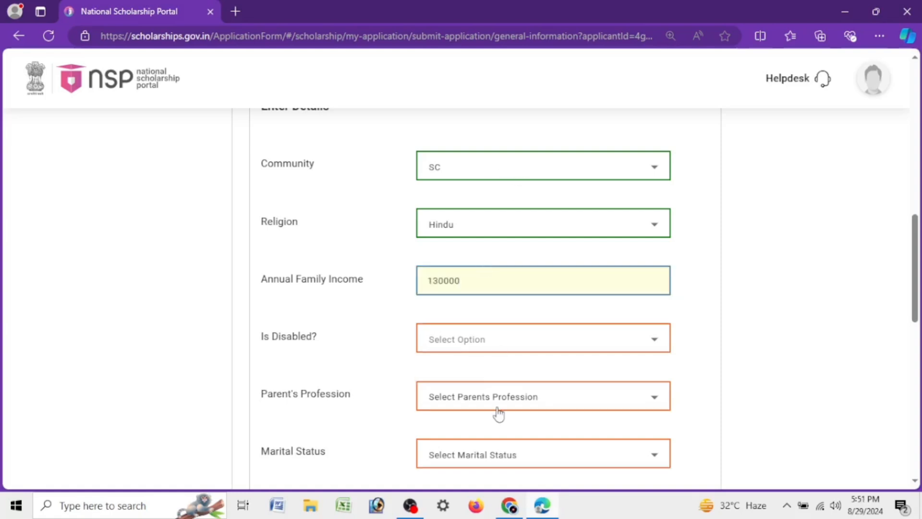
# Step: Answer No to the disability question and set the parent's profession to Others
pyautogui.click(460, 338)
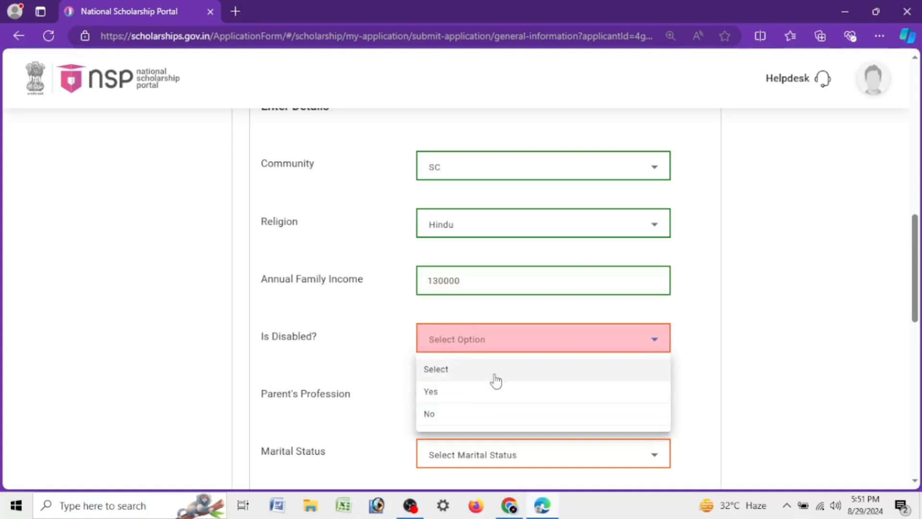
pyautogui.click(430, 414)
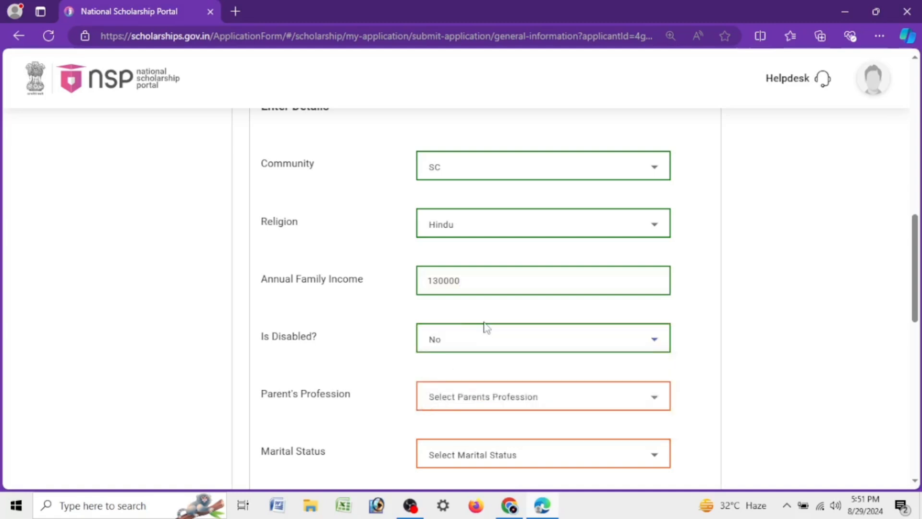
pyautogui.scroll(-3, 475, 345)
pyautogui.click(453, 229)
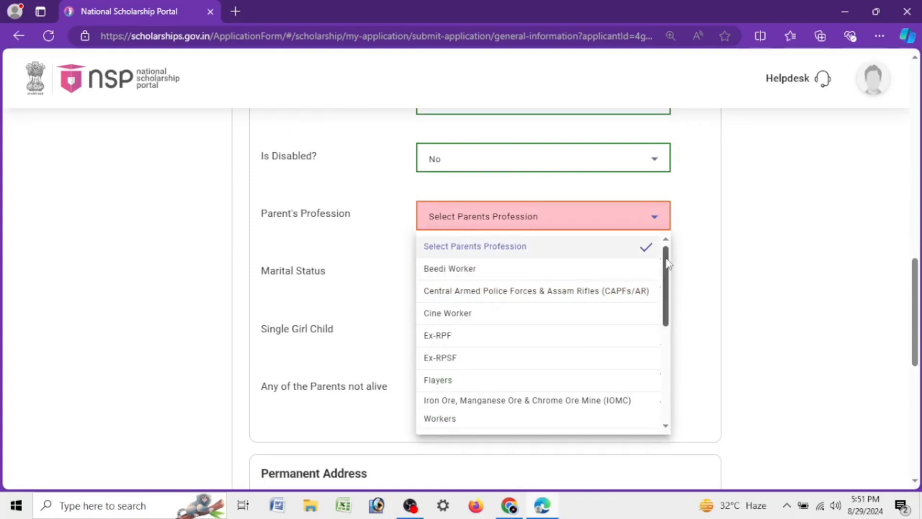
pyautogui.moveTo(670, 269); pyautogui.dragTo(671, 320)
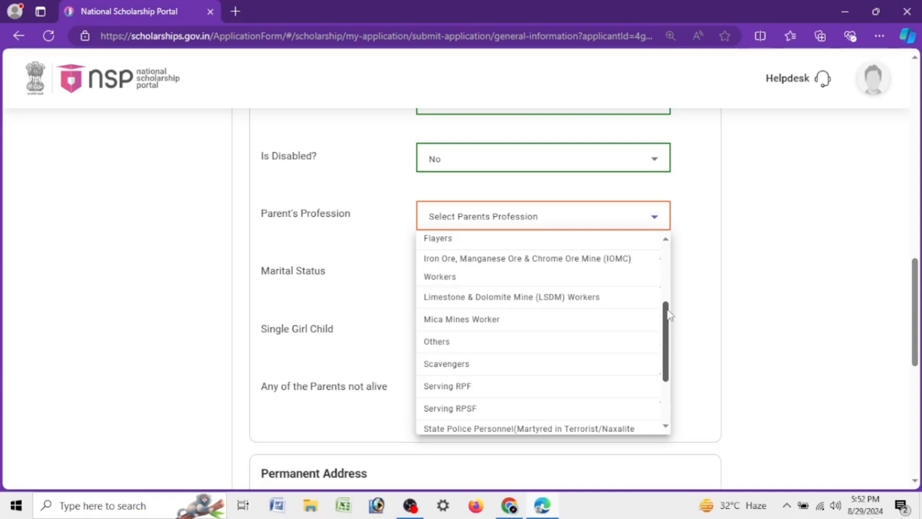
pyautogui.moveTo(670, 314); pyautogui.dragTo(669, 355)
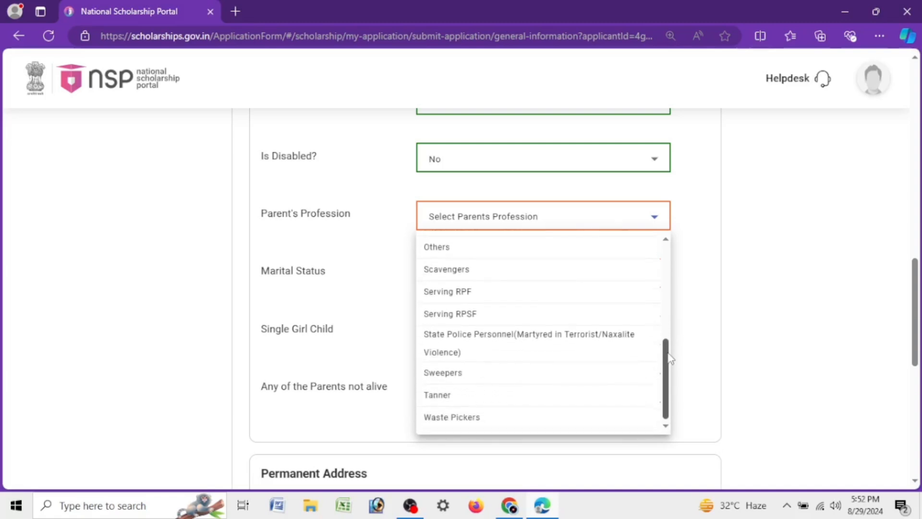
pyautogui.scroll(1, 667, 353)
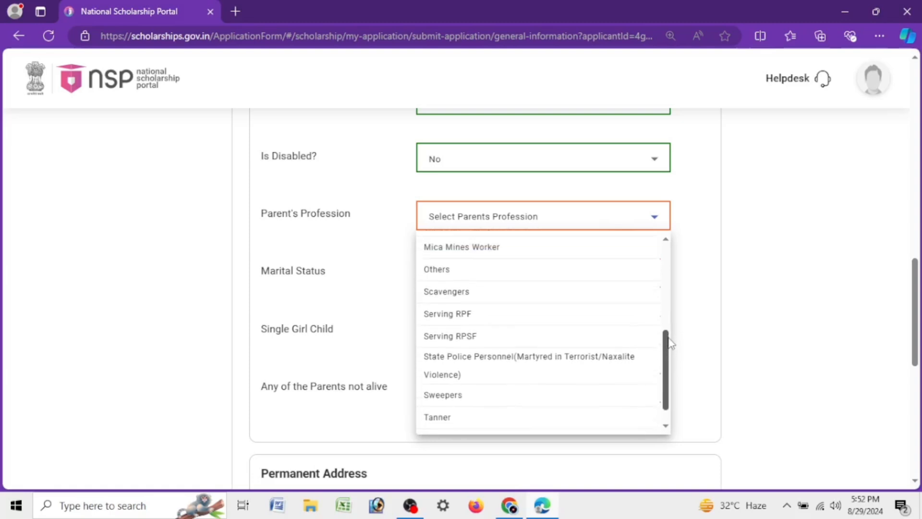
pyautogui.scroll(2, 672, 341)
pyautogui.moveTo(679, 319)
pyautogui.mouseDown()
pyautogui.moveTo(679, 256)
pyautogui.moveTo(678, 317)
pyautogui.mouseUp()
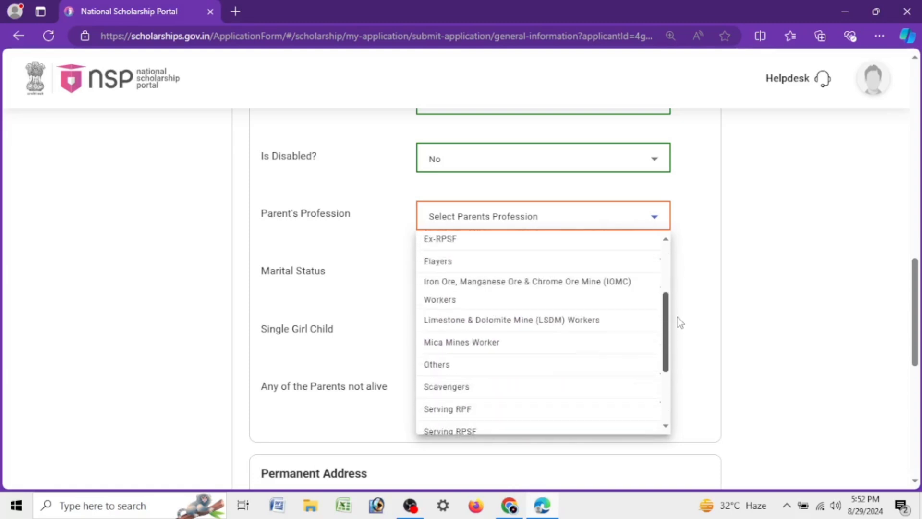
pyautogui.click(493, 358)
# Step: Set the marital status to Un Married and Single Girl Child to Yes
pyautogui.click(559, 277)
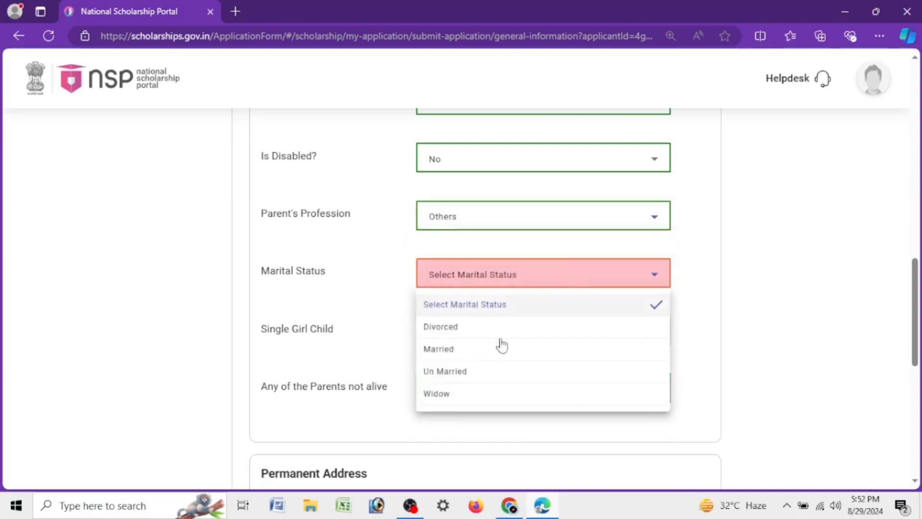
pyautogui.click(454, 372)
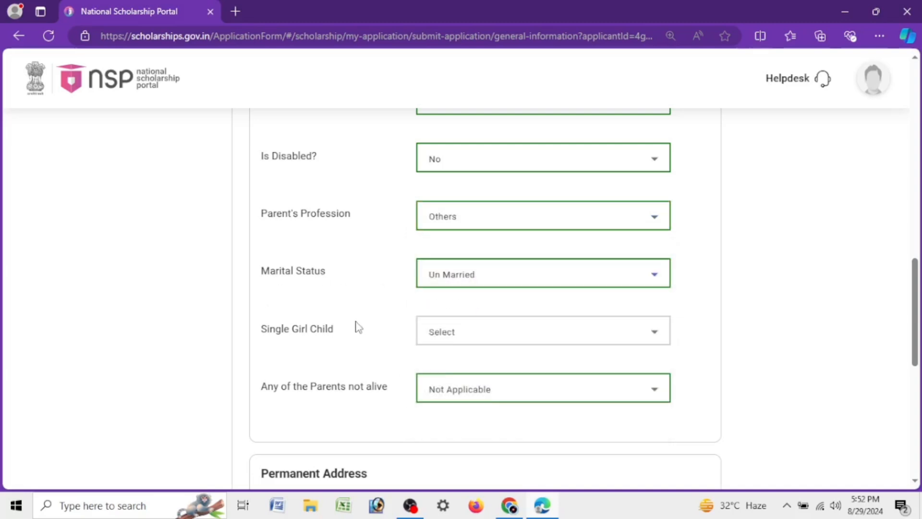
pyautogui.scroll(-3, 354, 325)
pyautogui.moveTo(261, 155); pyautogui.dragTo(350, 155)
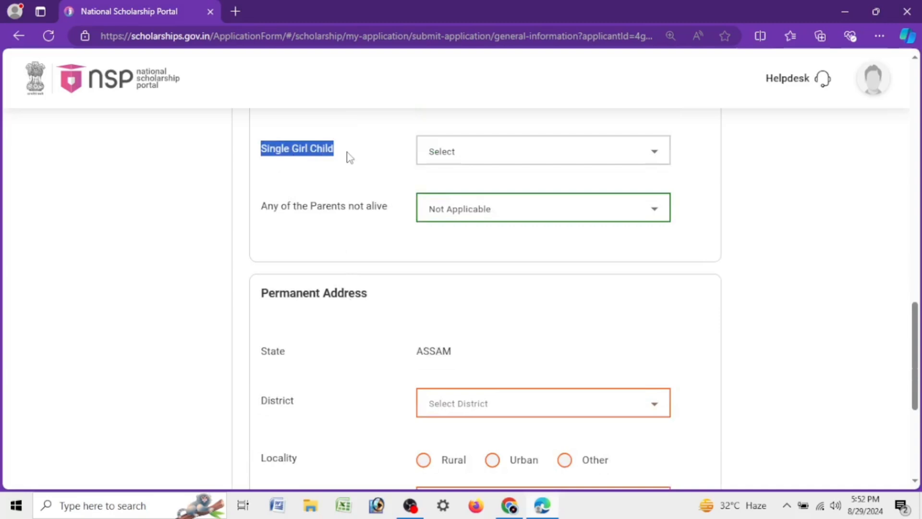
pyautogui.click(317, 198)
pyautogui.click(449, 161)
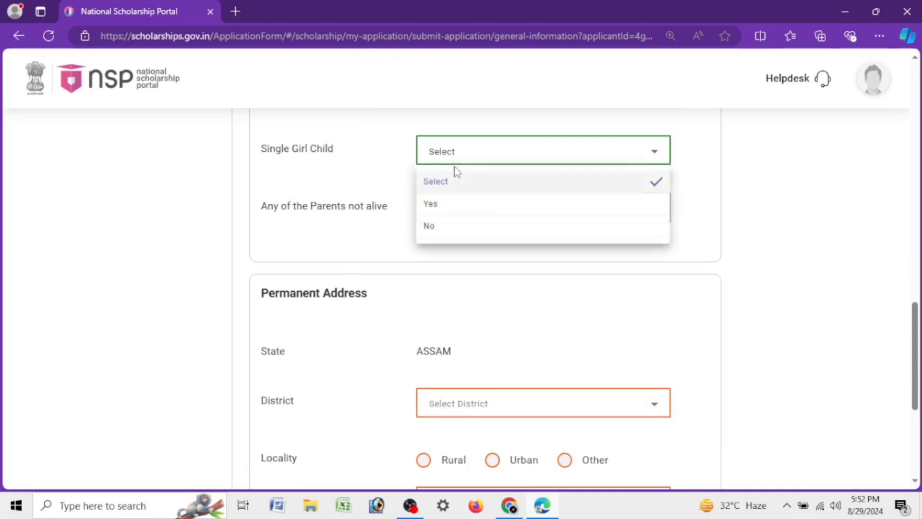
pyautogui.click(464, 203)
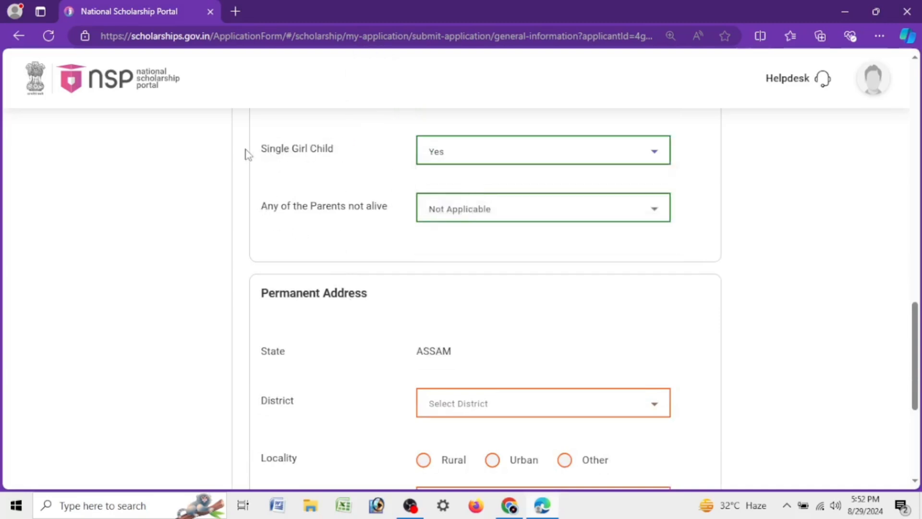
# Step: Change the Single Girl Child answer to No in the general information details
pyautogui.moveTo(259, 154); pyautogui.dragTo(351, 154)
pyautogui.click(348, 185)
pyautogui.click(457, 158)
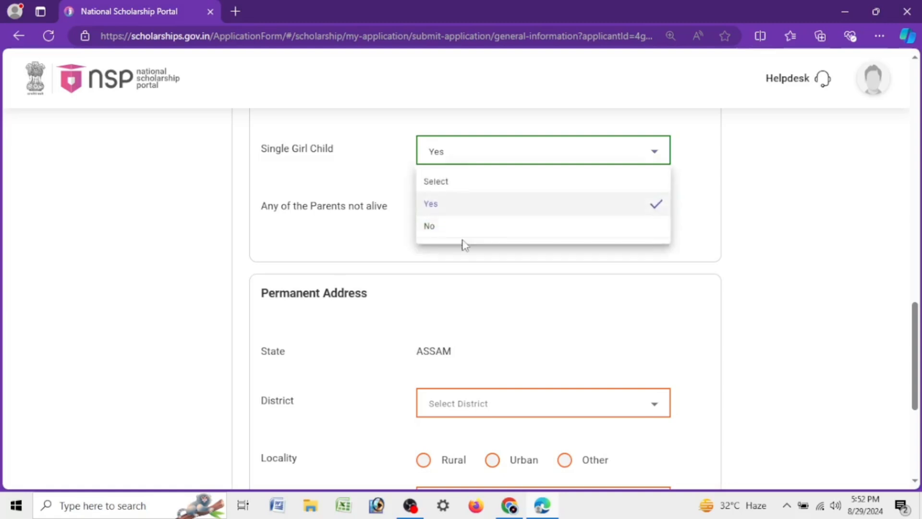
pyautogui.click(461, 225)
# Step: Select the applicant's home district and set the locality to Rural in the permanent address
pyautogui.scroll(-3, 481, 240)
pyautogui.click(457, 229)
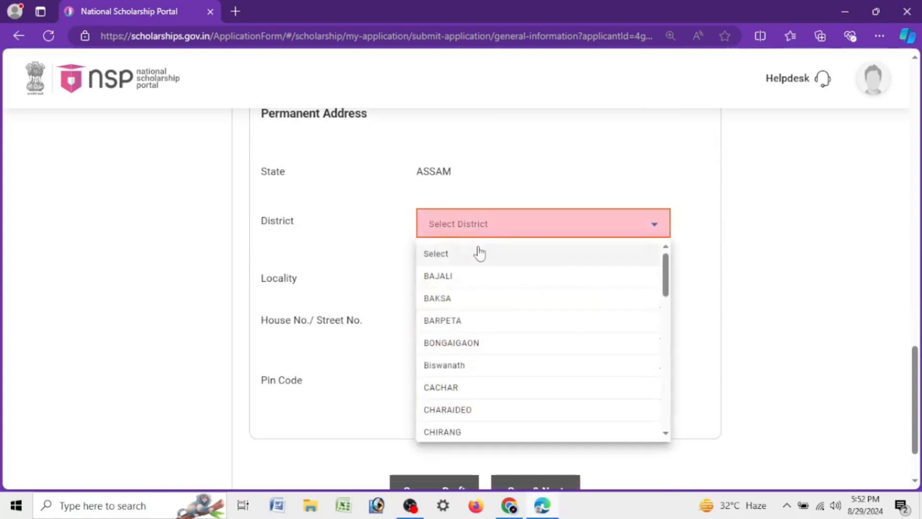
pyautogui.scroll(-3, 488, 384)
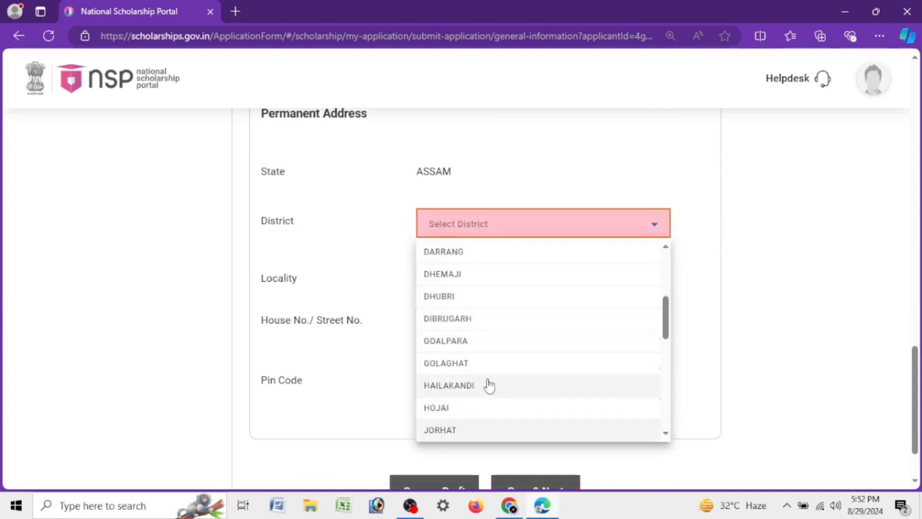
pyautogui.click(476, 433)
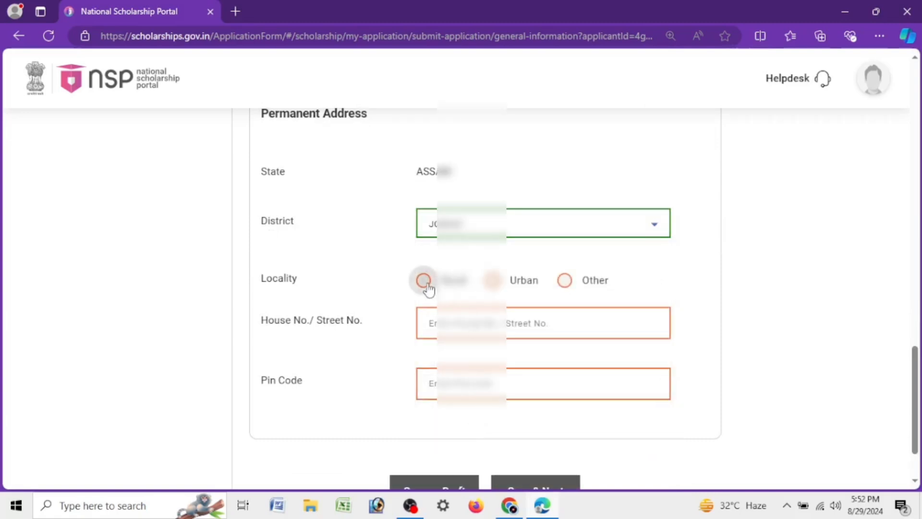
pyautogui.click(424, 281)
# Step: Choose the applicant's sub district and village in the permanent address
pyautogui.click(451, 323)
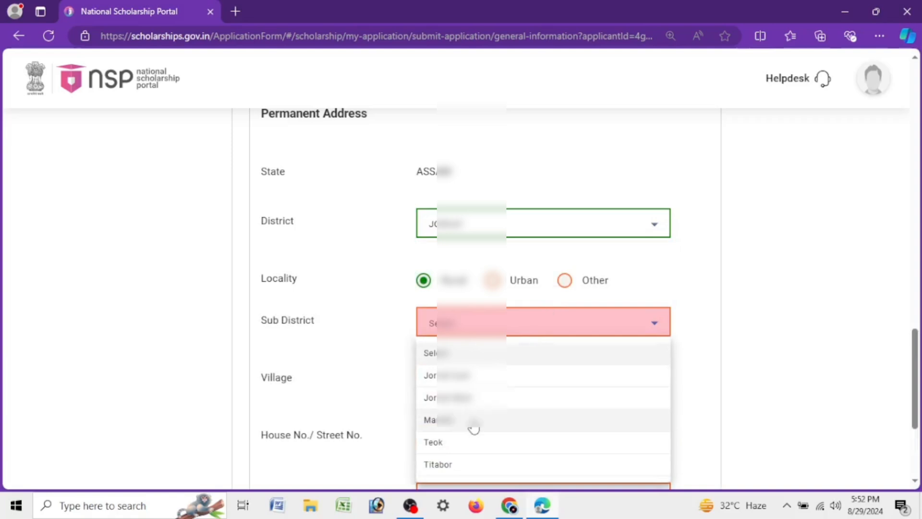
pyautogui.click(485, 376)
pyautogui.scroll(-4, 484, 381)
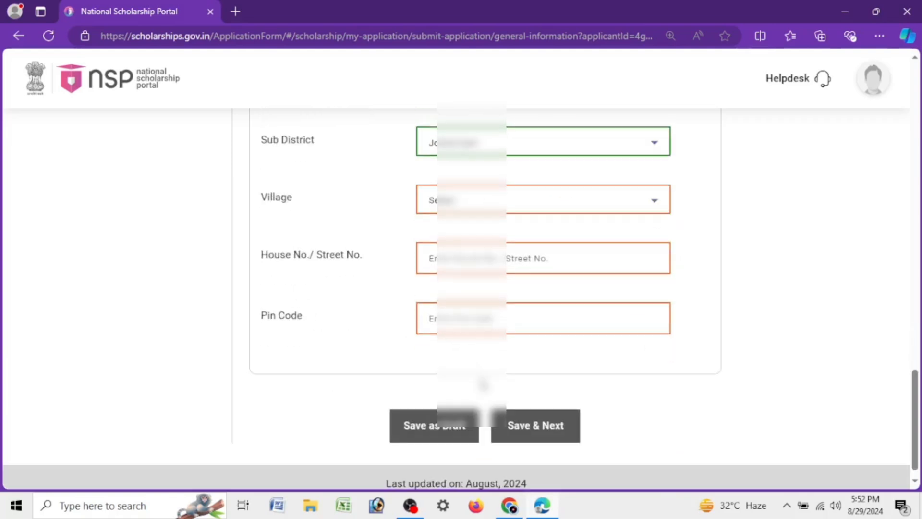
pyautogui.click(458, 203)
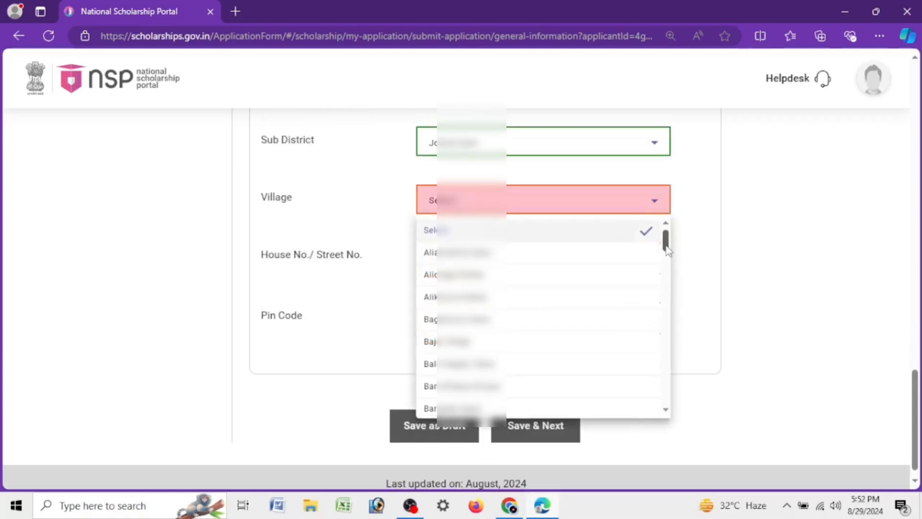
pyautogui.moveTo(666, 248); pyautogui.dragTo(663, 368)
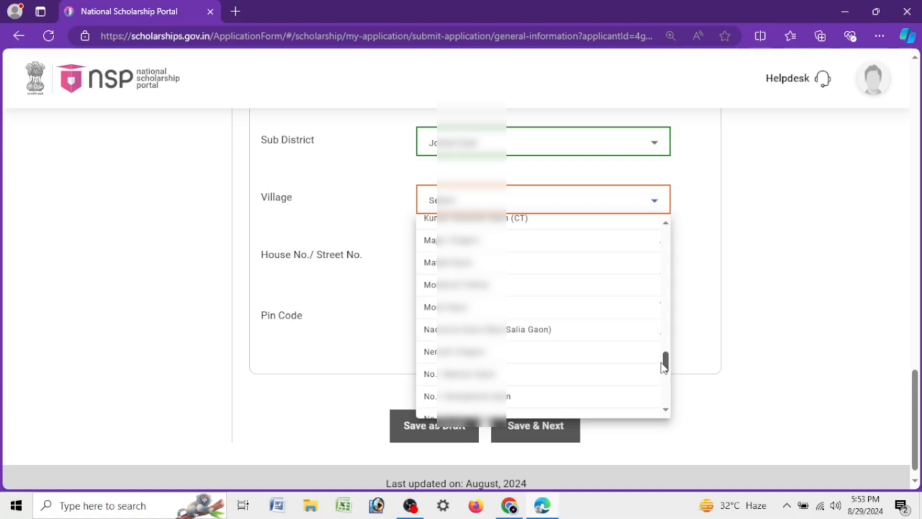
pyautogui.scroll(20, 662, 366)
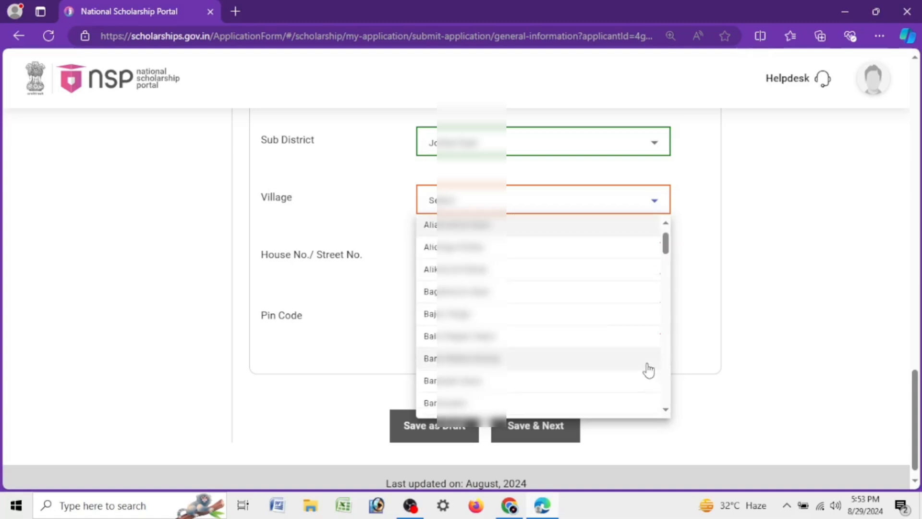
pyautogui.scroll(-10, 644, 330)
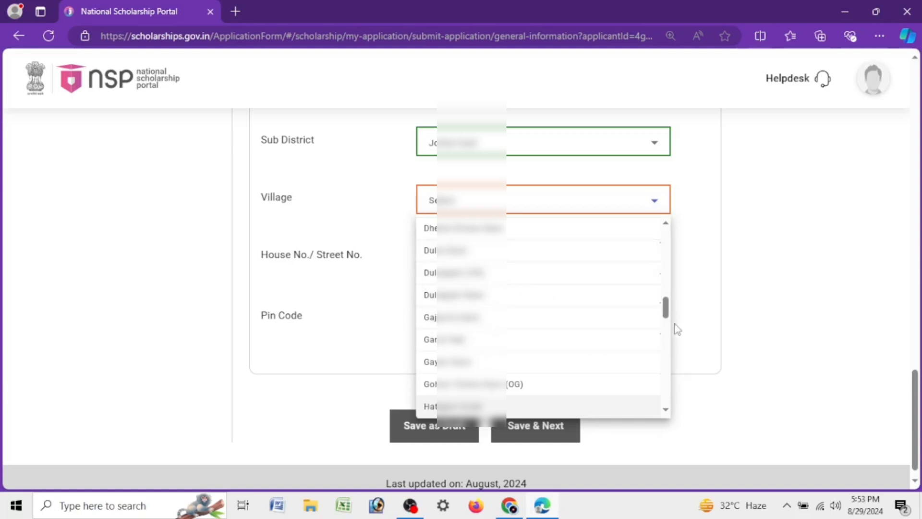
pyautogui.scroll(1, 666, 315)
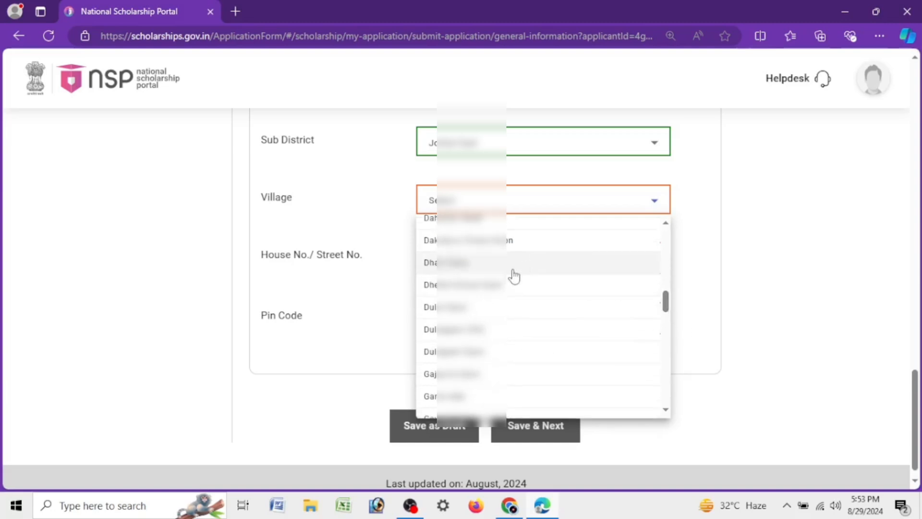
pyautogui.click(480, 266)
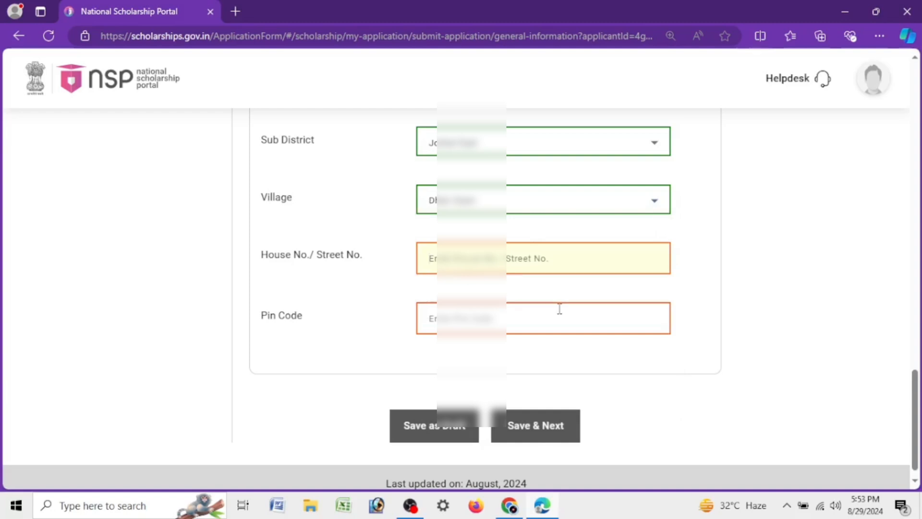
# Step: Enter the applicant's house number and postal pin code, and save the general information to proceed to the academic details
pyautogui.write('00')
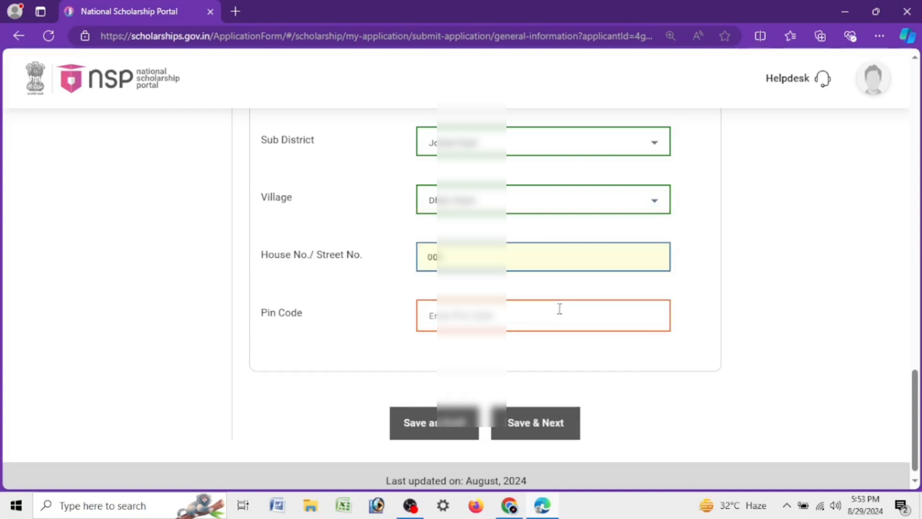
pyautogui.click(559, 308)
pyautogui.write('78')
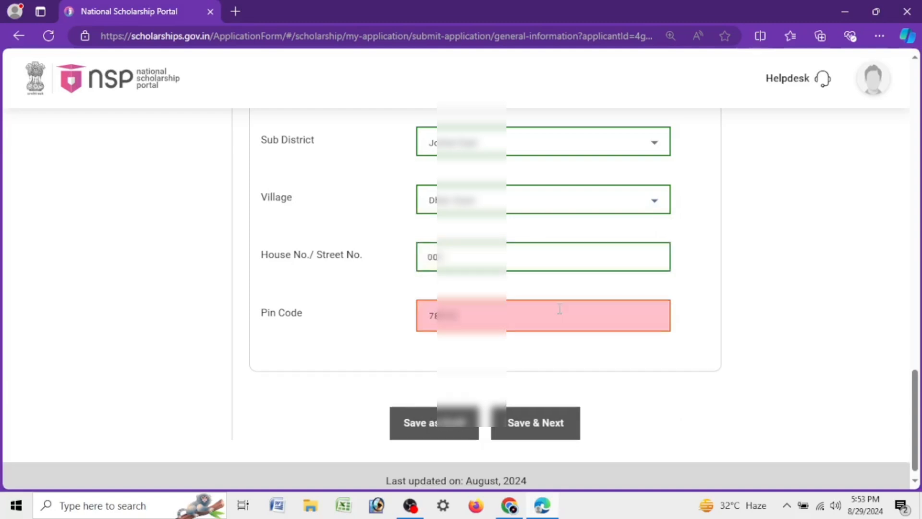
pyautogui.write('7')
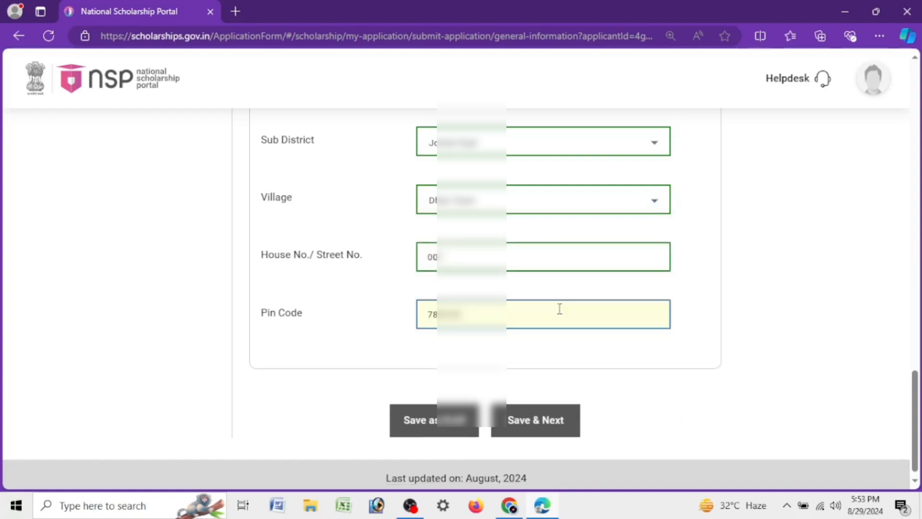
pyautogui.click(527, 431)
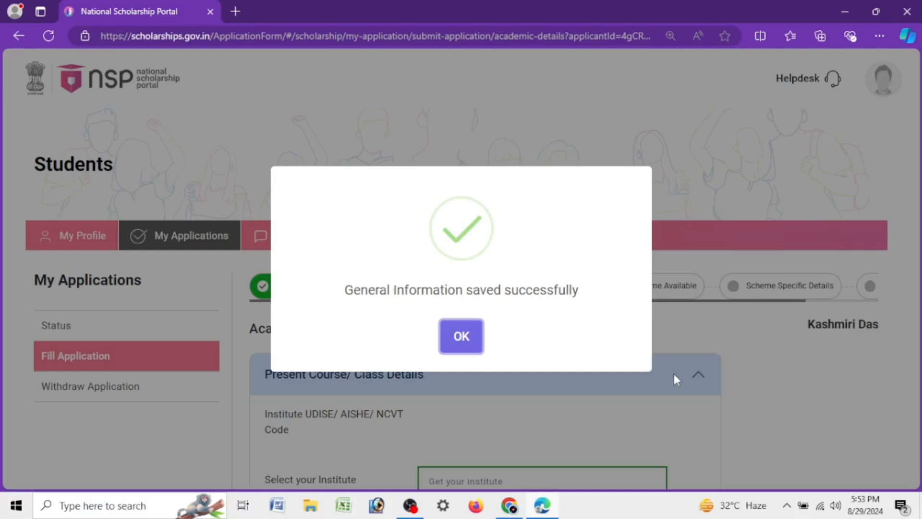
pyautogui.click(460, 339)
# Step: Open the institute search and set its state to Assam and its district to Dibrugarh
pyautogui.scroll(-4, 466, 331)
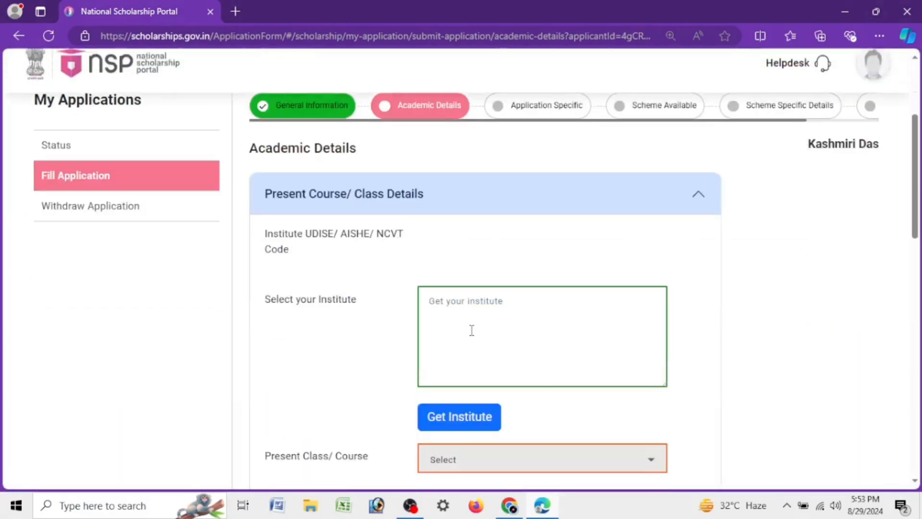
pyautogui.click(465, 414)
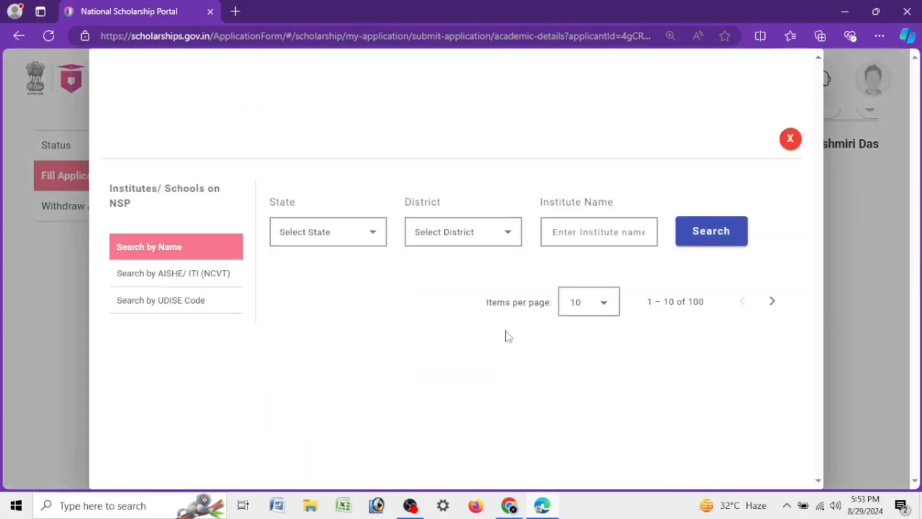
pyautogui.click(789, 139)
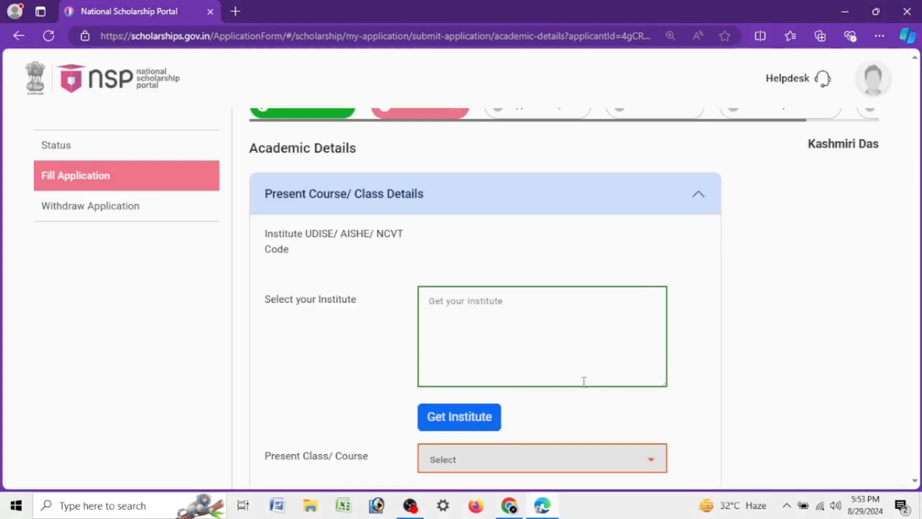
pyautogui.click(435, 428)
pyautogui.click(292, 229)
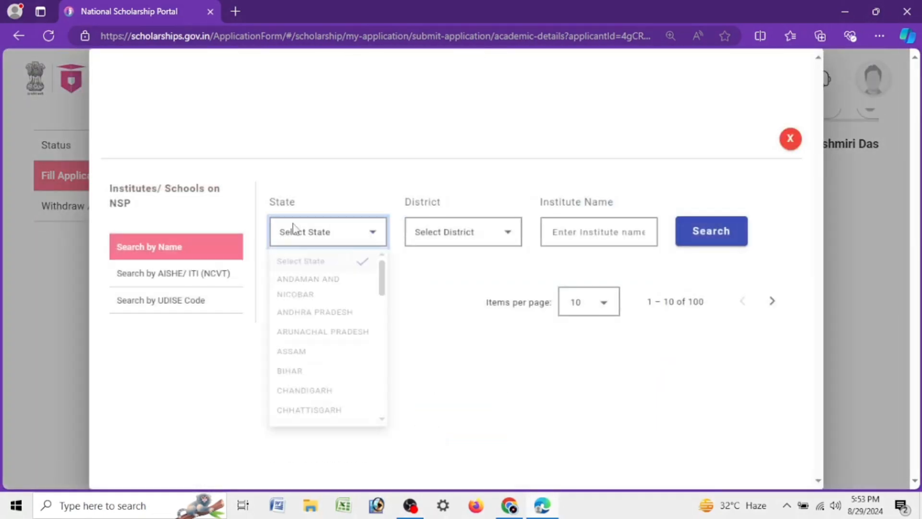
pyautogui.click(323, 365)
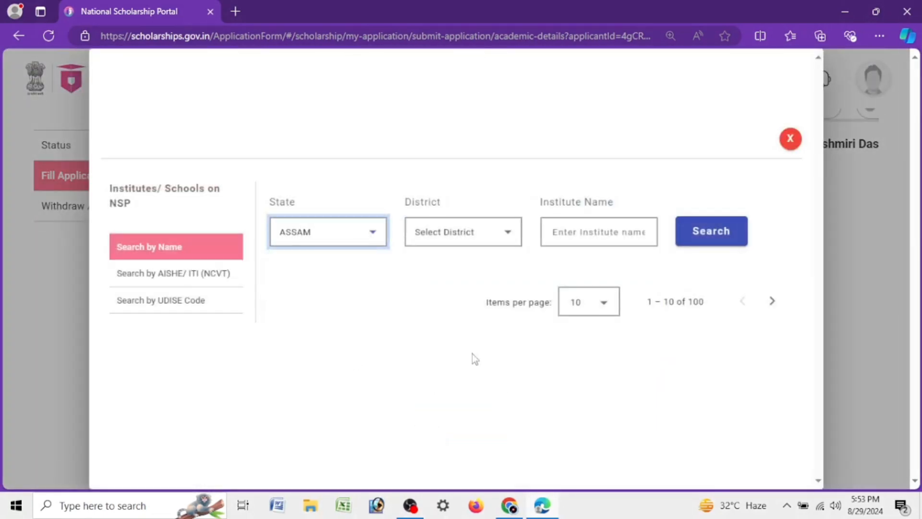
pyautogui.click(448, 244)
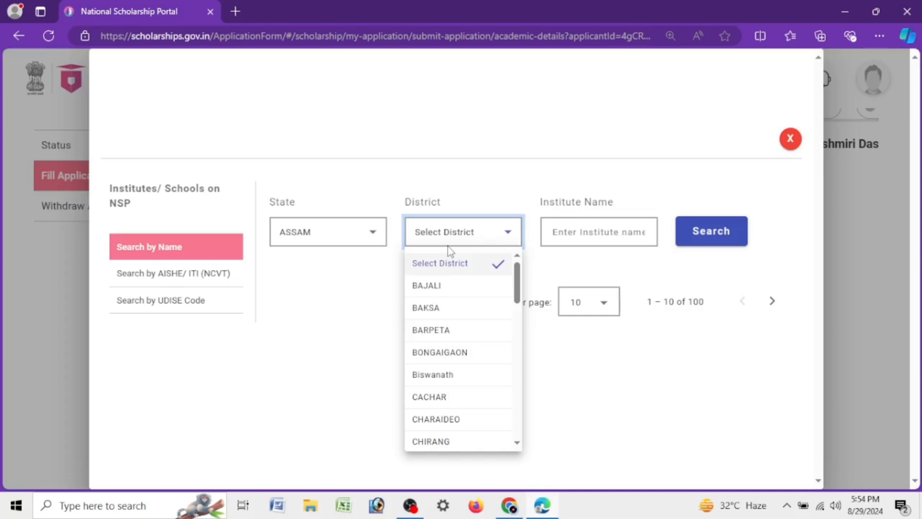
pyautogui.scroll(-2, 450, 251)
pyautogui.click(430, 438)
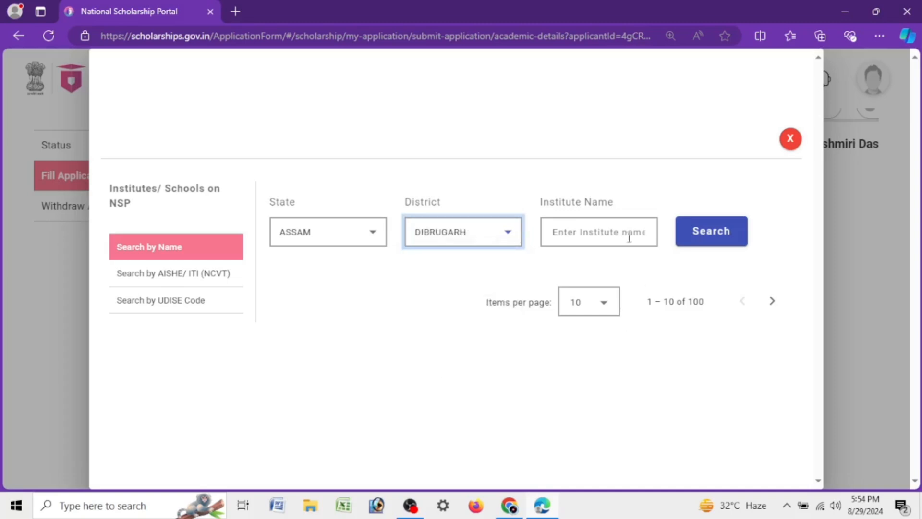
# Step: Search for the institute name DIBRUGARH UNIVERSITY and select it as the student's institute
pyautogui.click(628, 237)
pyautogui.write('DIBRUGARH U')
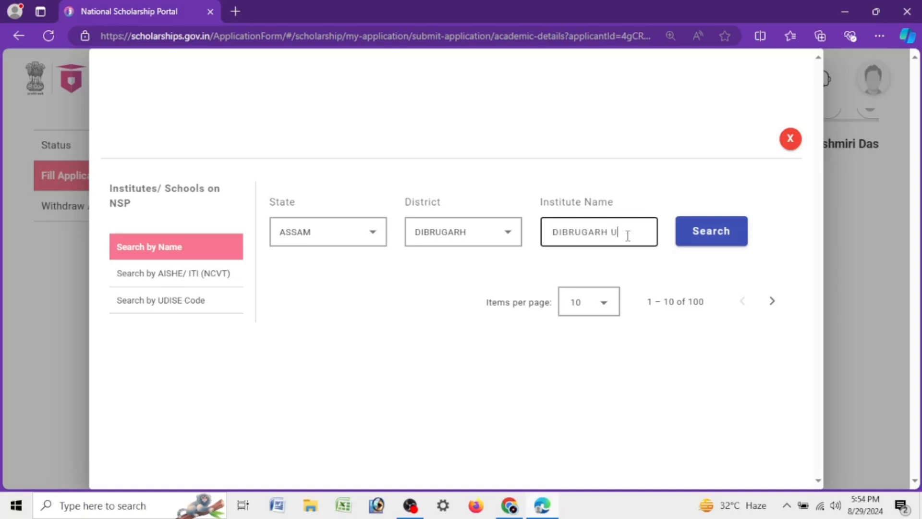
pyautogui.write('NIVERSITY')
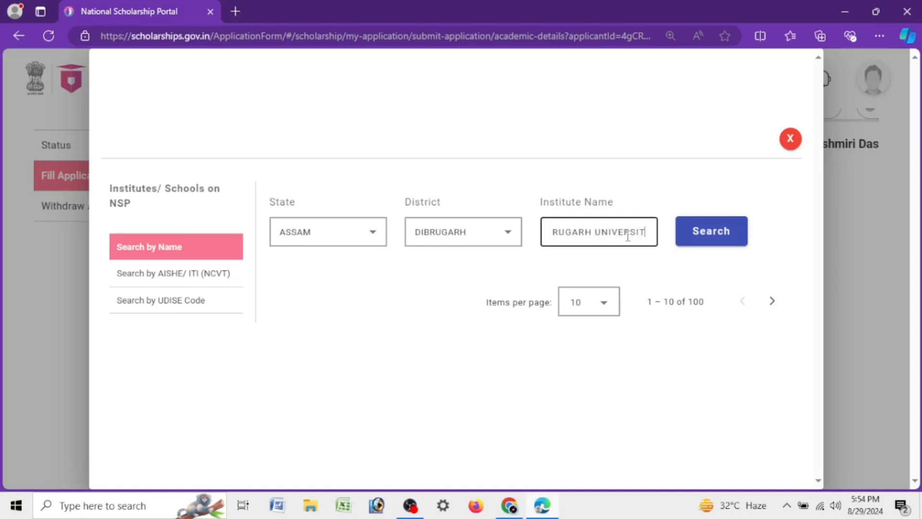
pyautogui.click(715, 233)
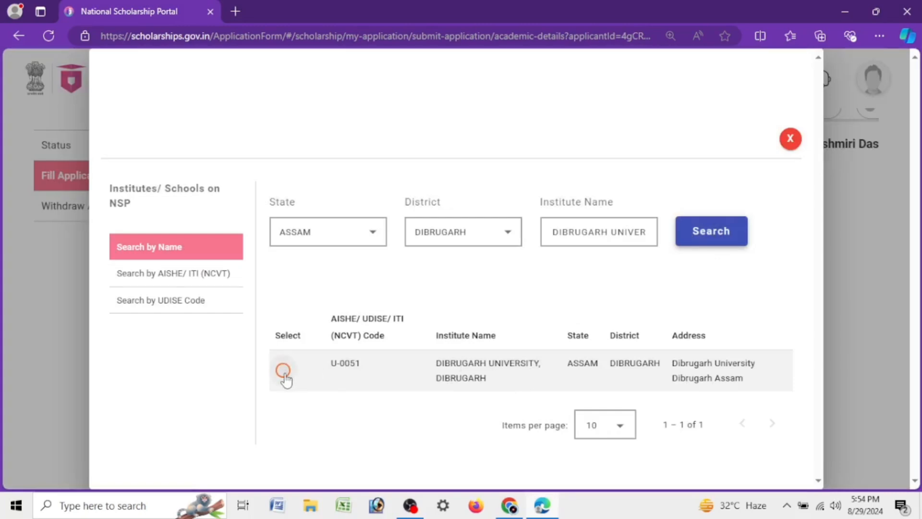
pyautogui.click(283, 372)
pyautogui.click(431, 361)
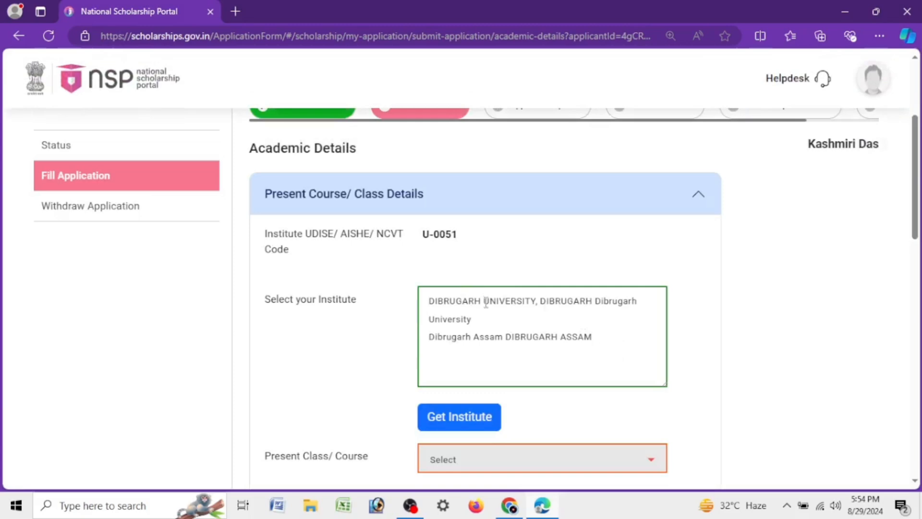
# Step: Select MASTER OF ARTS(ECONOMICS) with a duration of 2 years as the student's present class or course
pyautogui.scroll(-3, 486, 302)
pyautogui.moveTo(263, 288); pyautogui.dragTo(372, 295)
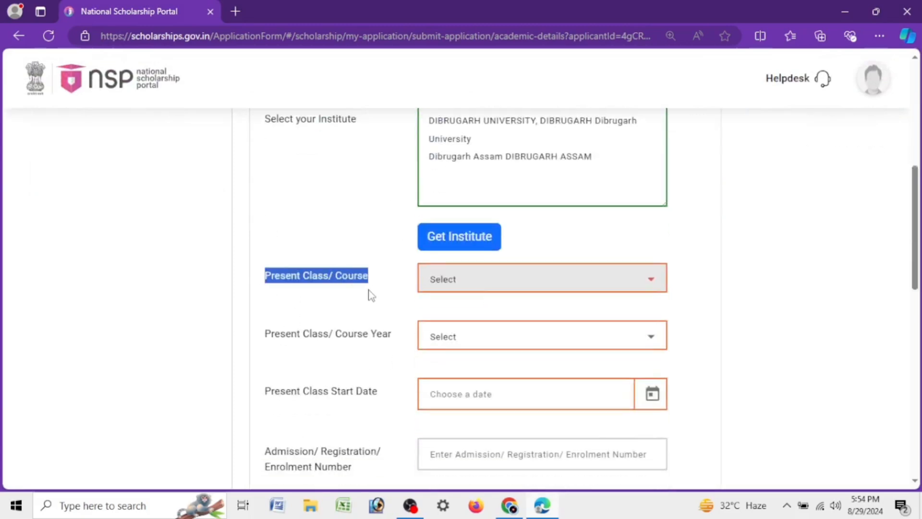
pyautogui.click(476, 287)
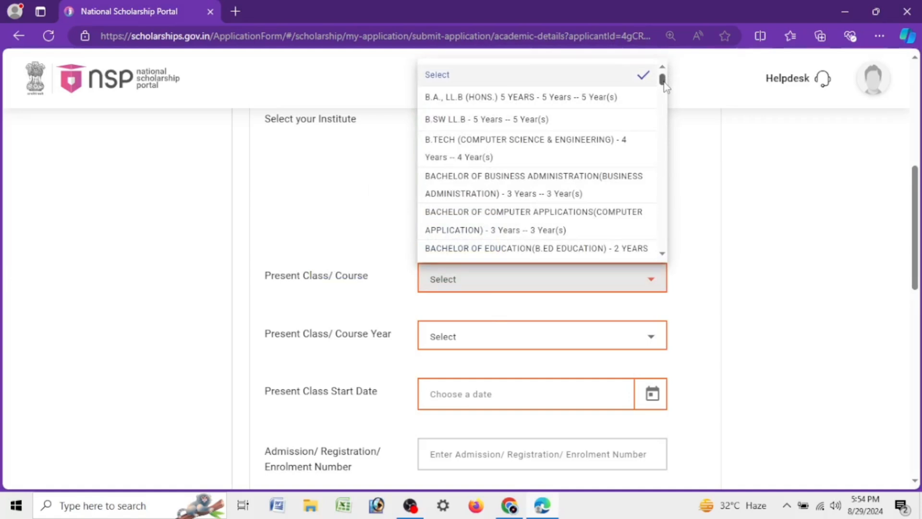
pyautogui.click(663, 255)
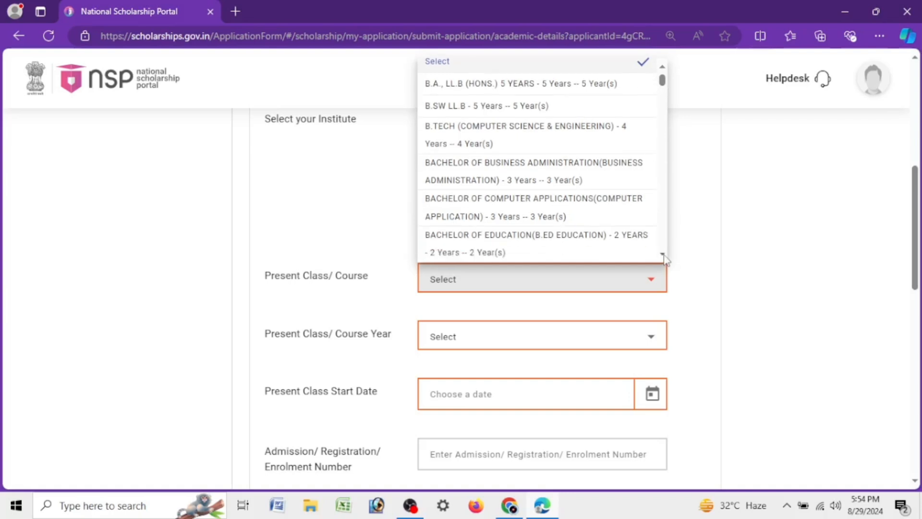
pyautogui.click(664, 254)
pyautogui.click(663, 254)
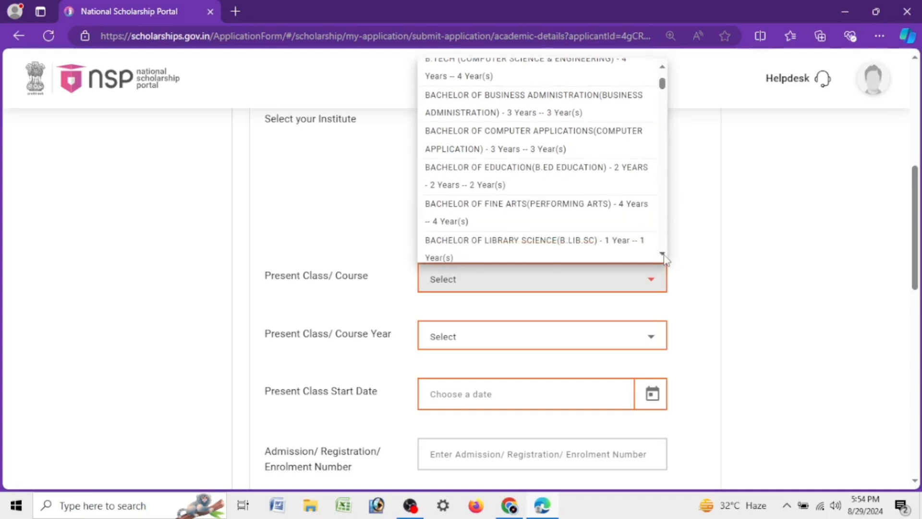
pyautogui.click(664, 254)
pyautogui.click(663, 254)
pyautogui.click(663, 254)
pyautogui.click(664, 255)
pyautogui.click(663, 255)
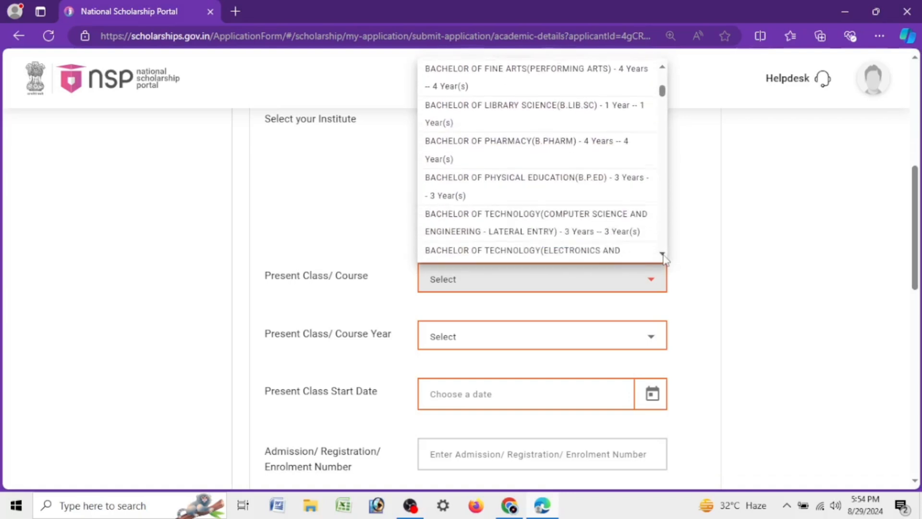
pyautogui.click(663, 254)
pyautogui.click(663, 254)
pyautogui.click(663, 254)
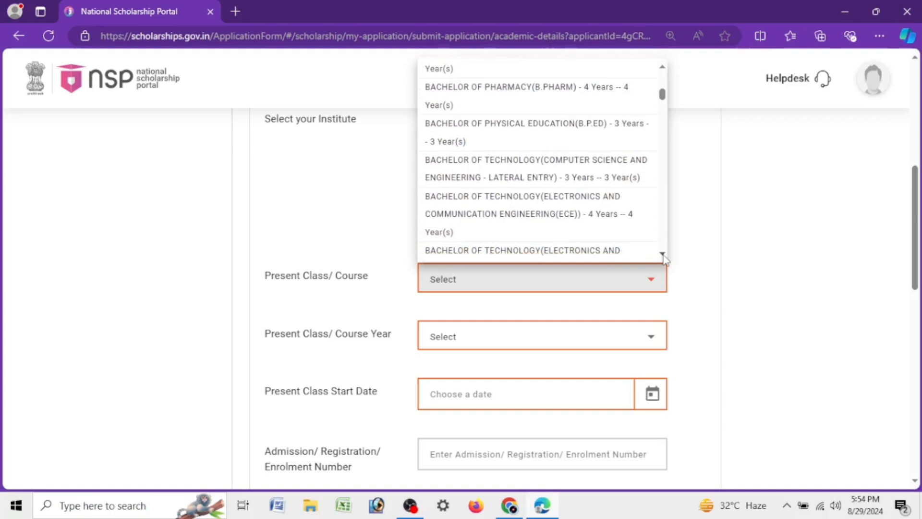
pyautogui.click(663, 254)
pyautogui.click(663, 254)
pyautogui.click(663, 255)
pyautogui.click(663, 255)
pyautogui.click(663, 254)
pyautogui.click(663, 255)
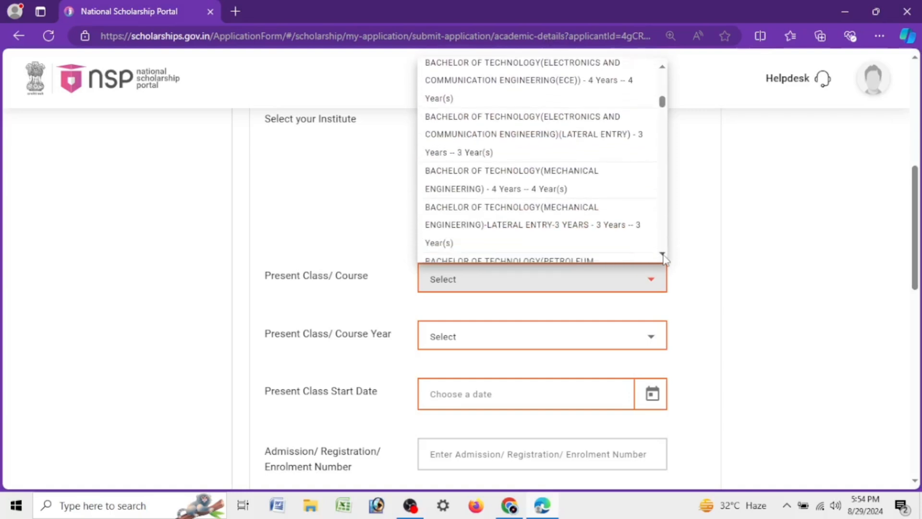
pyautogui.click(663, 255)
pyautogui.click(663, 254)
pyautogui.click(663, 254)
pyautogui.click(663, 254)
pyautogui.click(663, 255)
pyautogui.click(663, 255)
pyautogui.click(663, 255)
pyautogui.click(663, 254)
pyautogui.click(663, 255)
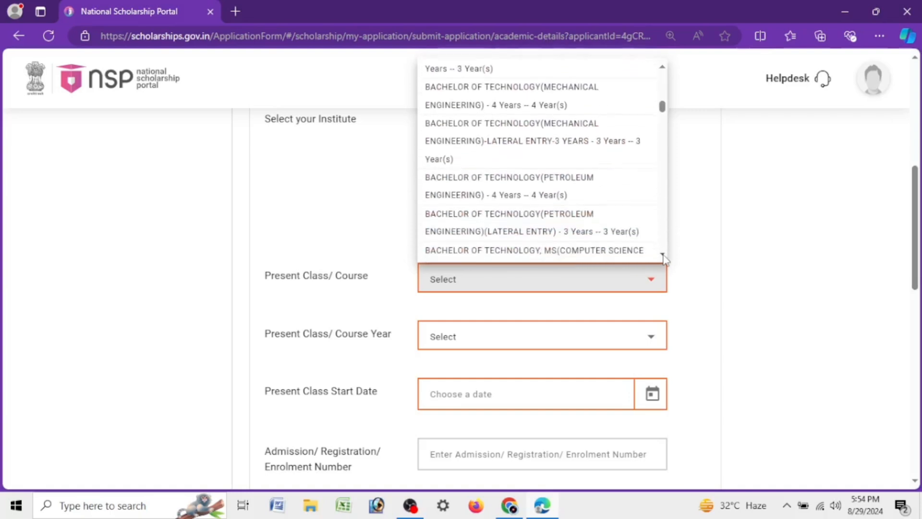
pyautogui.click(663, 254)
pyautogui.click(663, 254)
pyautogui.click(663, 254)
pyautogui.click(663, 254)
pyautogui.click(663, 255)
pyautogui.click(663, 255)
pyautogui.click(663, 255)
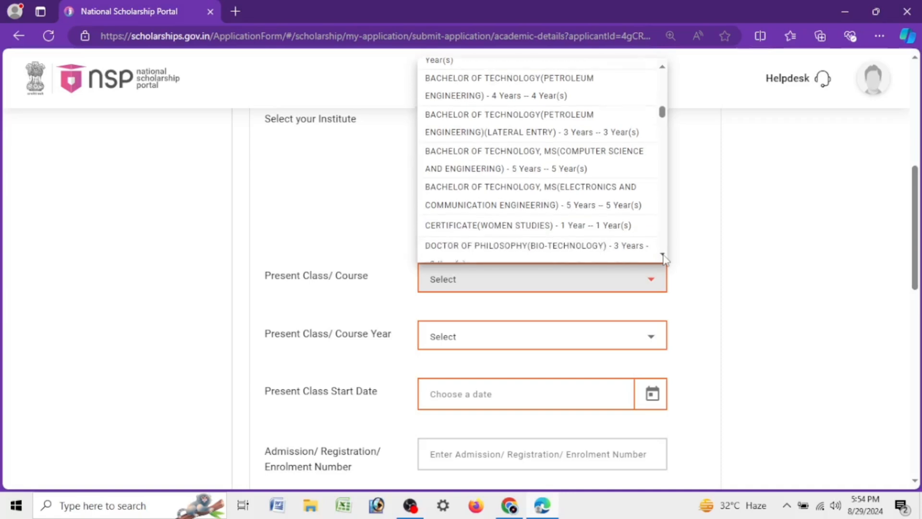
pyautogui.click(663, 255)
pyautogui.click(663, 254)
pyautogui.click(663, 254)
pyautogui.click(663, 254)
pyautogui.click(663, 254)
pyautogui.click(663, 255)
pyautogui.click(663, 254)
pyautogui.click(663, 254)
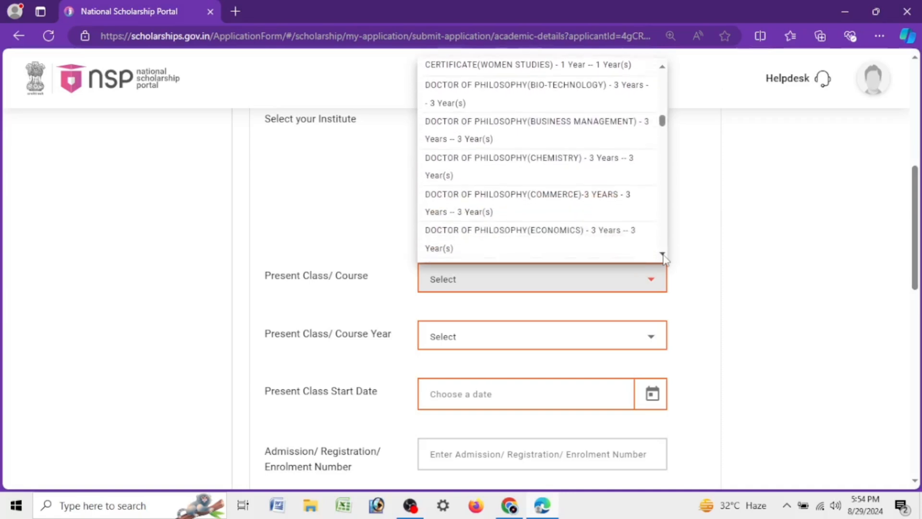
pyautogui.click(663, 254)
pyautogui.click(663, 255)
pyautogui.click(663, 254)
pyautogui.click(663, 254)
pyautogui.click(663, 254)
pyautogui.click(663, 254)
pyautogui.click(663, 254)
pyautogui.click(663, 255)
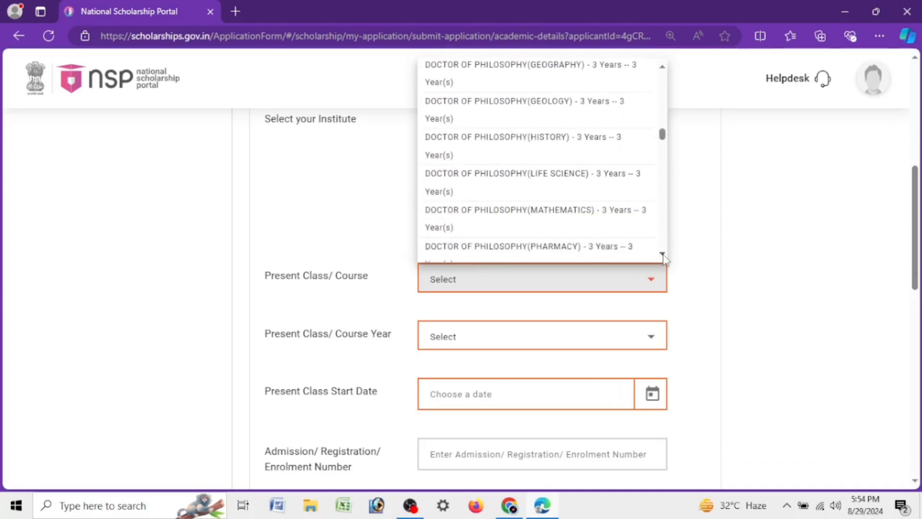
pyautogui.click(663, 254)
pyautogui.click(663, 255)
pyautogui.click(663, 255)
pyautogui.click(663, 255)
pyautogui.click(663, 255)
pyautogui.click(663, 254)
pyautogui.click(663, 254)
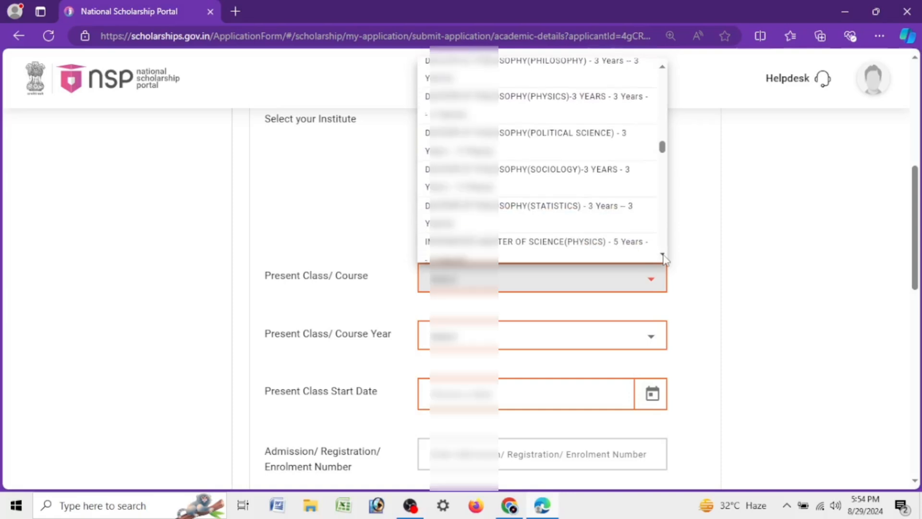
pyautogui.click(663, 255)
pyautogui.scroll(-3, 570, 140)
pyautogui.click(569, 140)
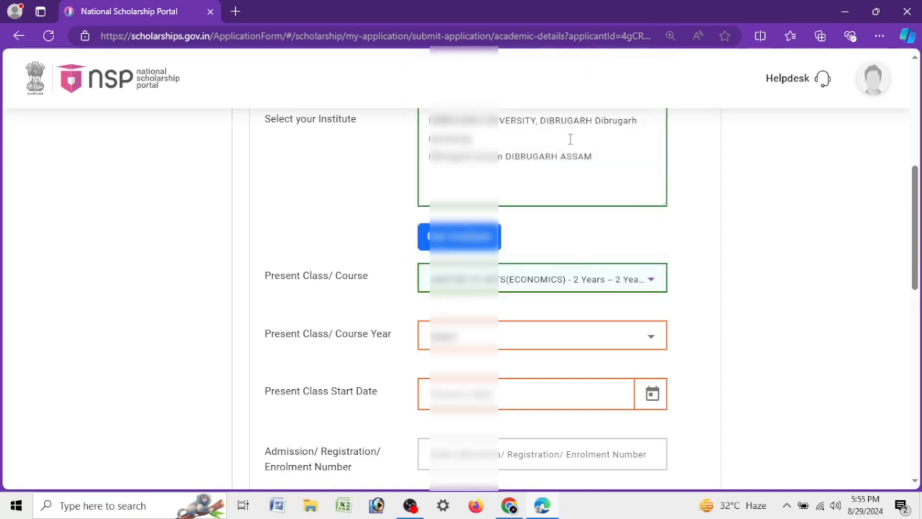
# Step: Set the present class or course year to 1
pyautogui.click(452, 347)
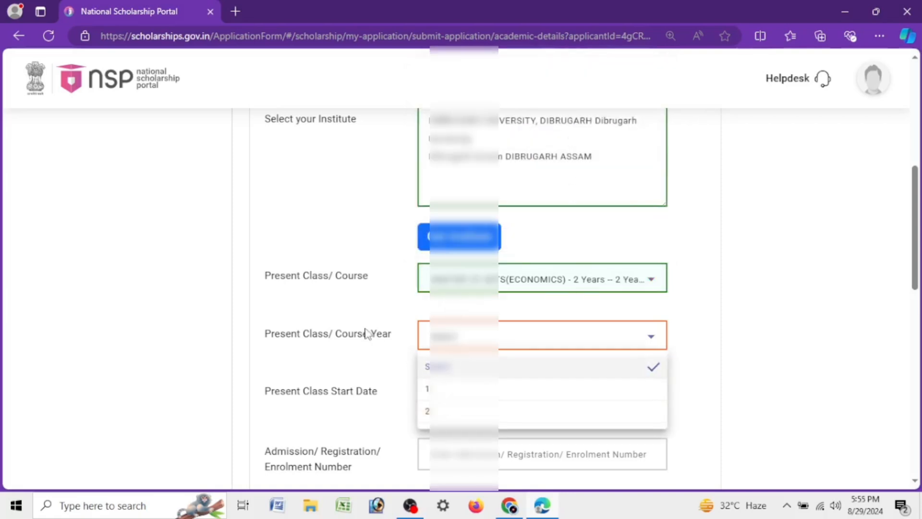
pyautogui.click(282, 350)
pyautogui.moveTo(271, 339); pyautogui.dragTo(418, 352)
pyautogui.click(427, 343)
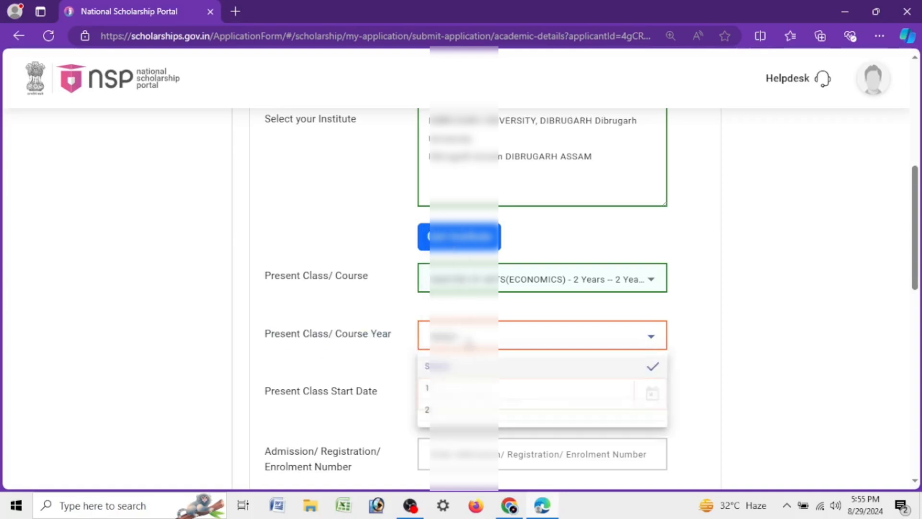
pyautogui.click(458, 390)
# Step: Set the present class start date to 01/08/2024 and enter the student's admission or enrolment number
pyautogui.scroll(-3, 411, 396)
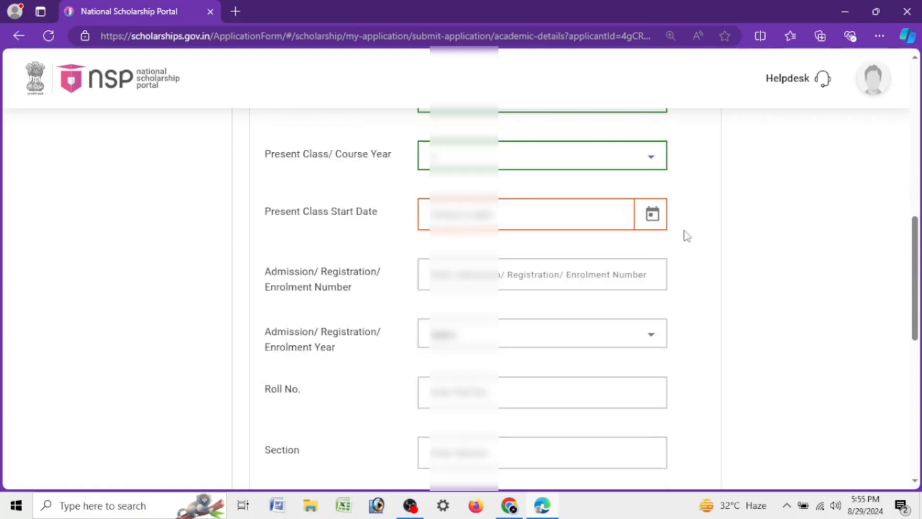
pyautogui.click(651, 217)
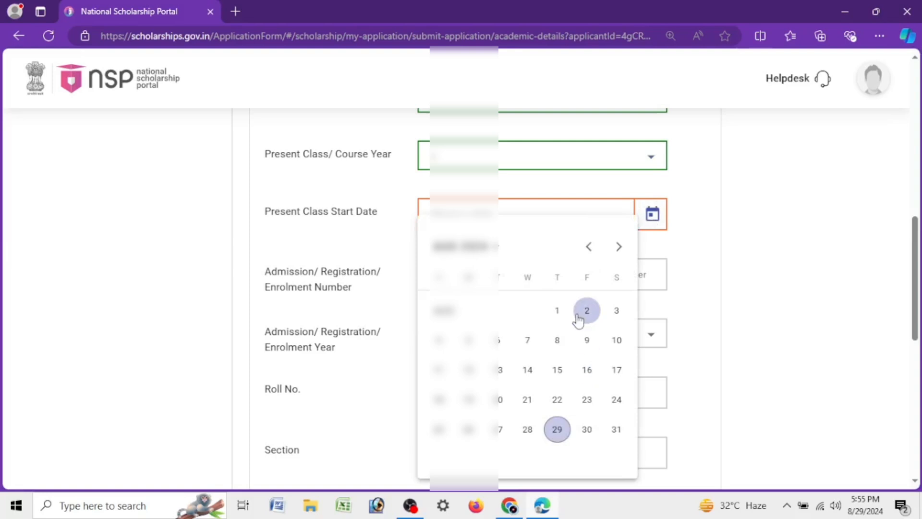
pyautogui.click(737, 265)
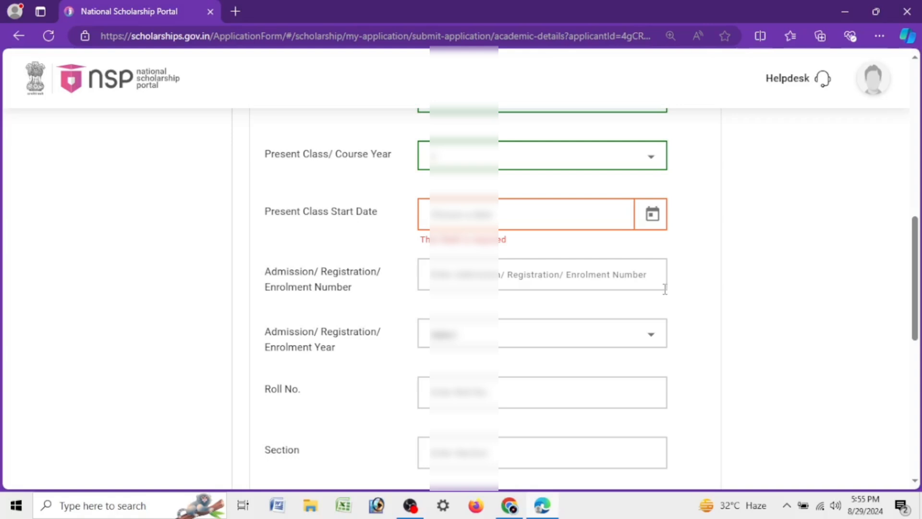
pyautogui.click(589, 256)
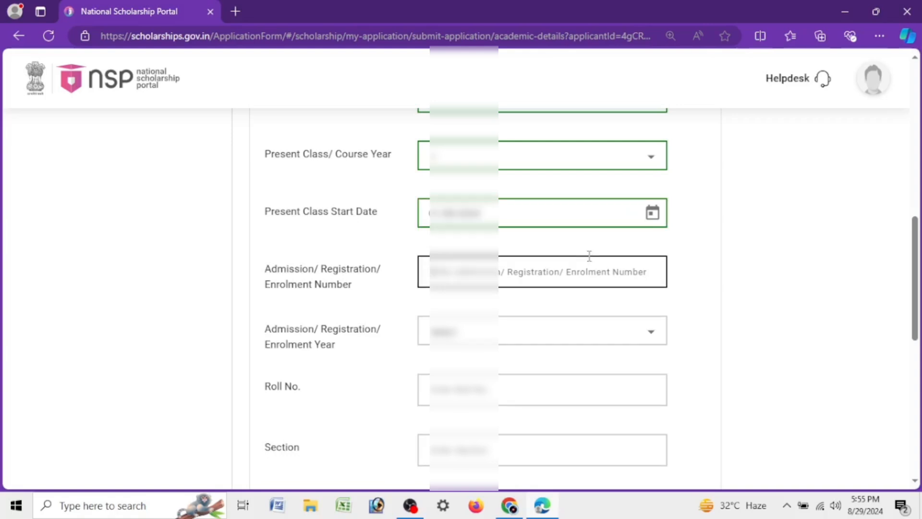
pyautogui.write('0001')
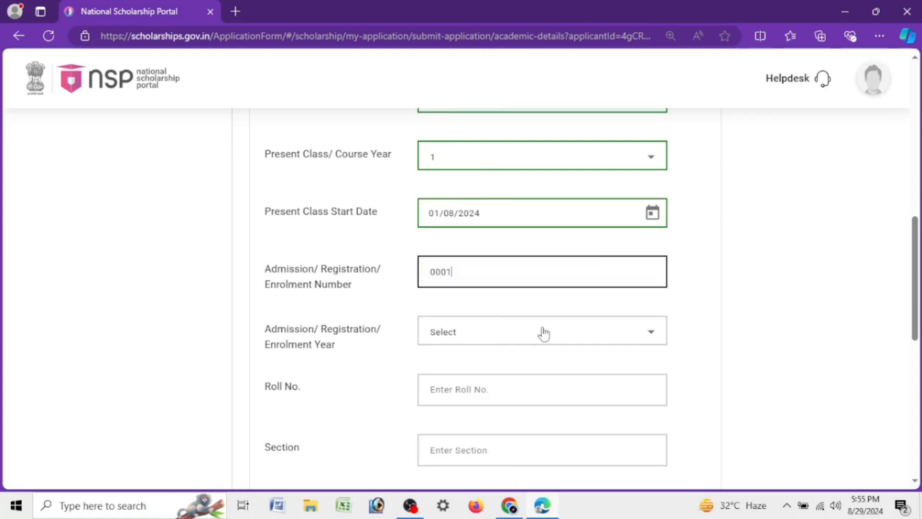
# Step: Set the admission, registration or enrolment year to 2024
pyautogui.click(543, 333)
pyautogui.click(529, 333)
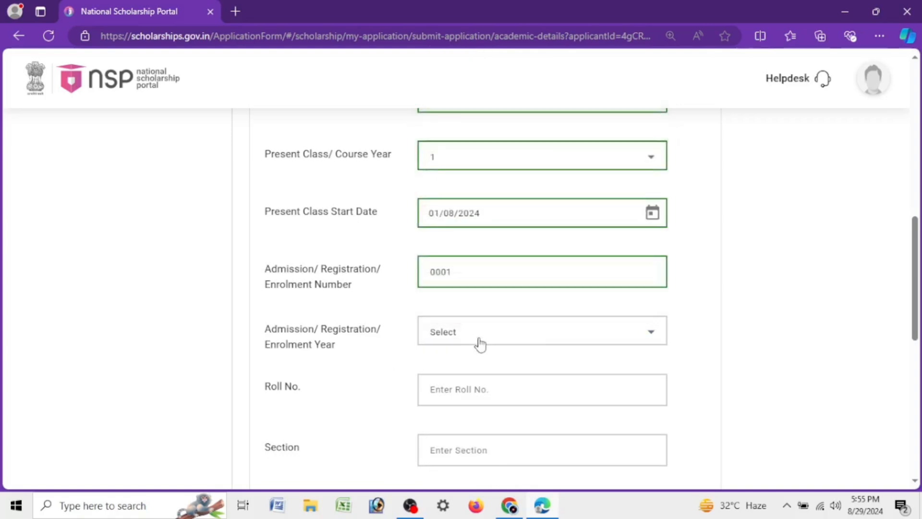
pyautogui.click(479, 342)
pyautogui.click(456, 155)
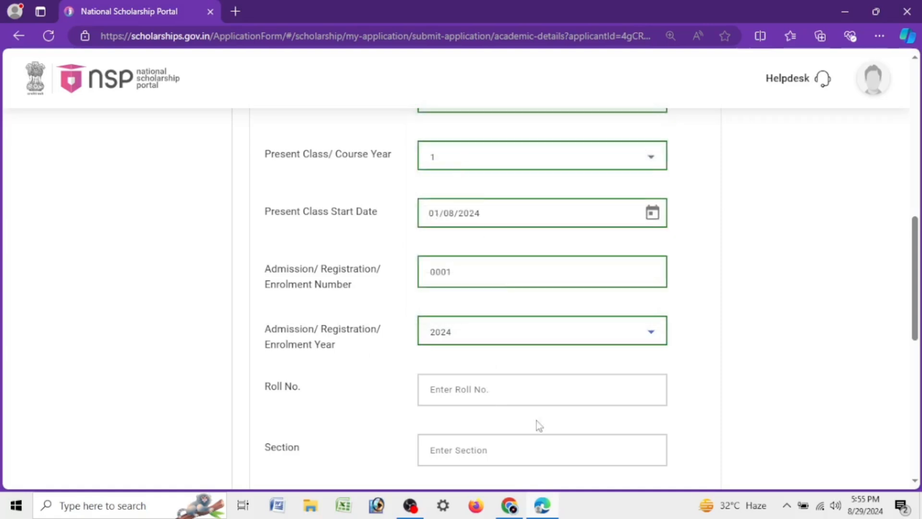
# Step: Enter the student's roll number and fill in the section as NO
pyautogui.scroll(-3, 426, 296)
pyautogui.click(466, 214)
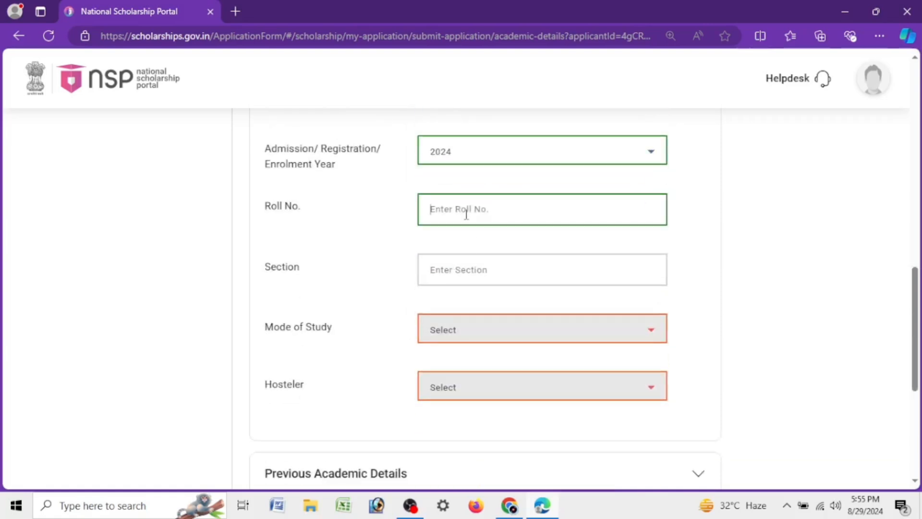
pyautogui.write('001')
pyautogui.click(498, 272)
pyautogui.write('NO')
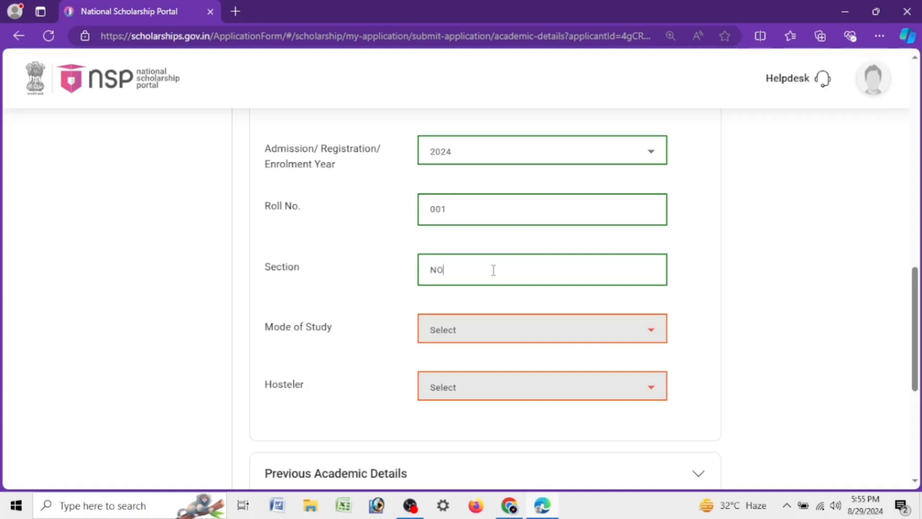
# Step: Set the mode of study to Regular/Full Time
pyautogui.click(488, 342)
pyautogui.click(487, 341)
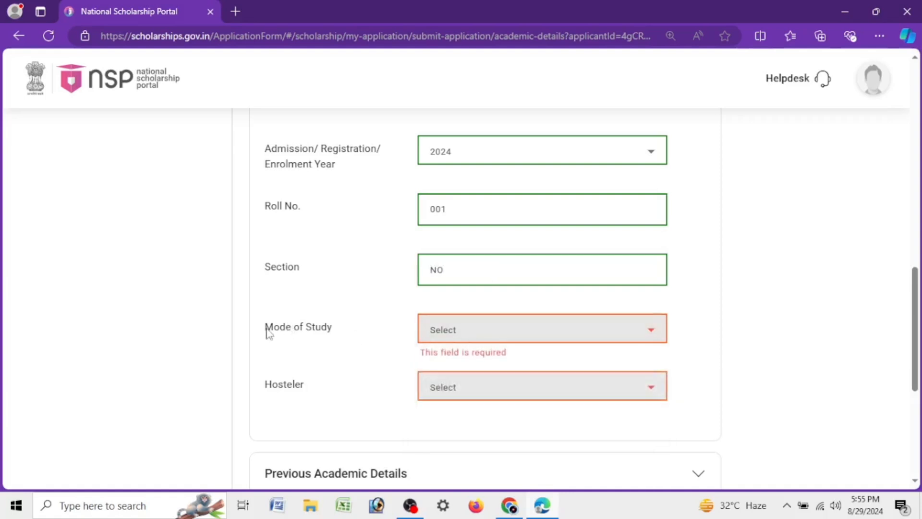
pyautogui.moveTo(265, 330); pyautogui.dragTo(343, 330)
pyautogui.click(473, 339)
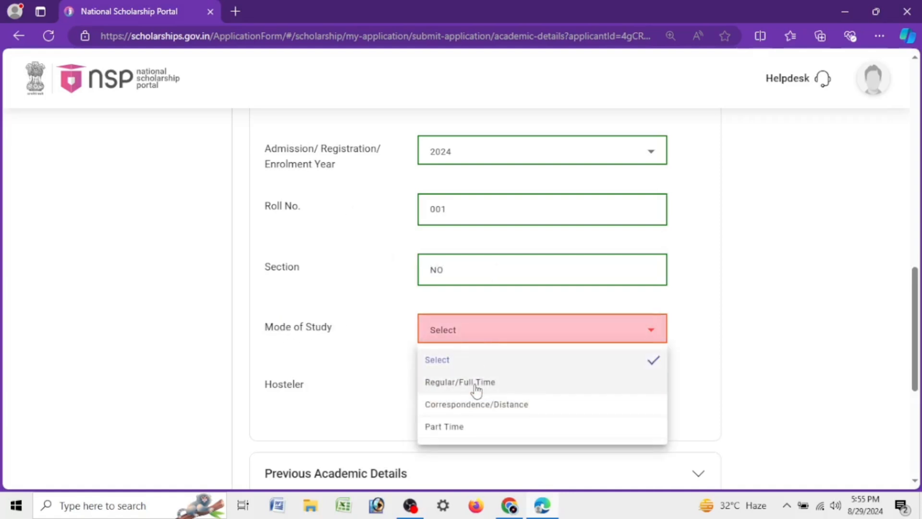
pyautogui.click(477, 384)
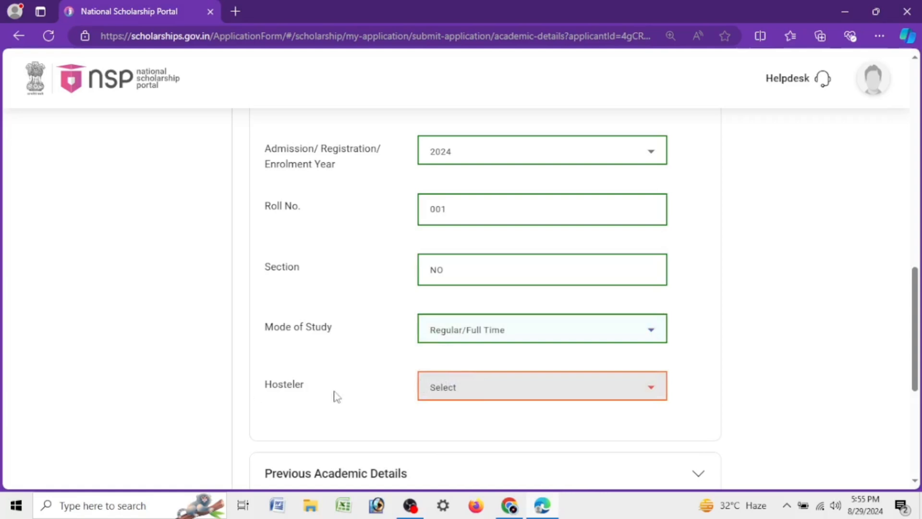
# Step: Set the student's hosteler status to Yes
pyautogui.click(469, 386)
pyautogui.click(457, 444)
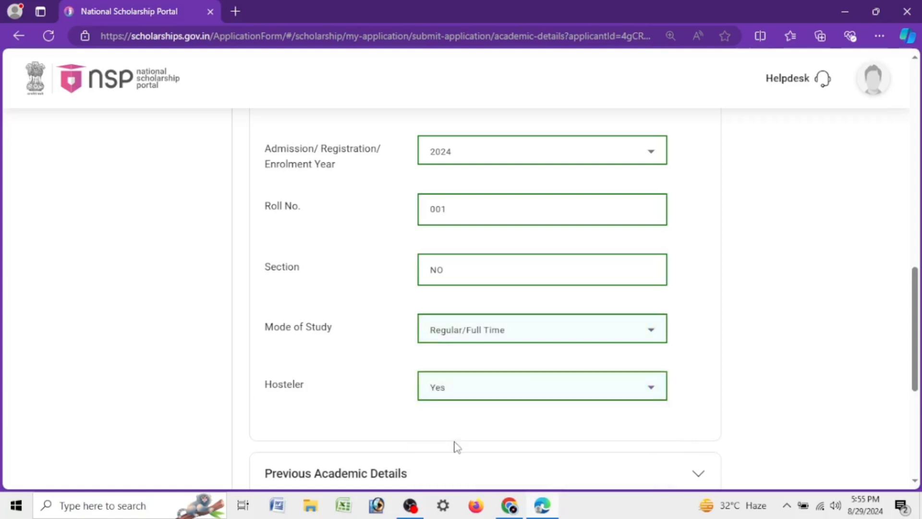
pyautogui.moveTo(266, 390); pyautogui.dragTo(312, 391)
pyautogui.click(458, 396)
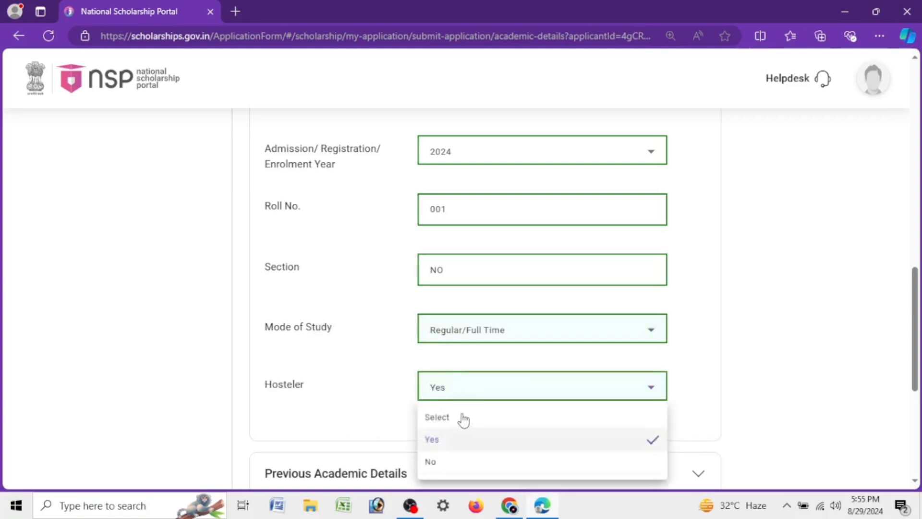
pyautogui.click(465, 462)
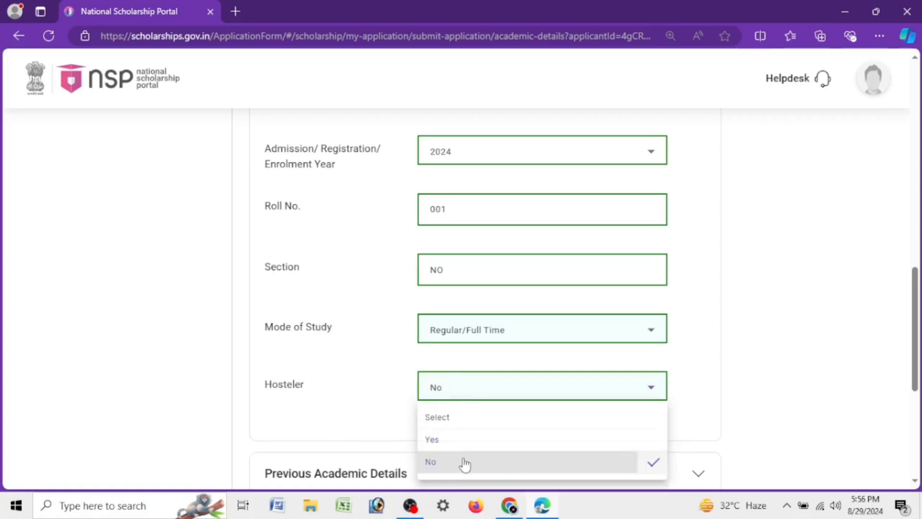
pyautogui.click(471, 393)
pyautogui.click(467, 438)
# Step: Open the previous academic details and choose DIBRUGARH UNIVERSITY, DIBRUGARH as the previous board or university
pyautogui.scroll(-3, 392, 387)
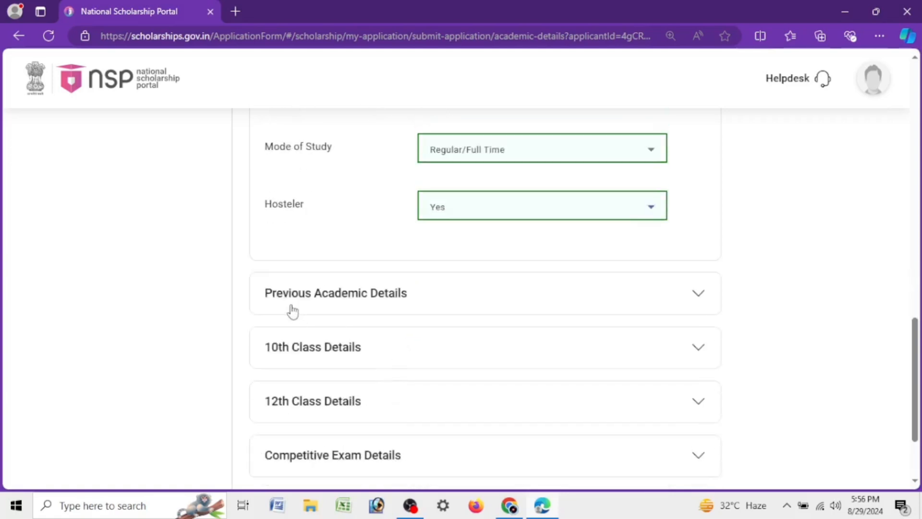
pyautogui.click(407, 299)
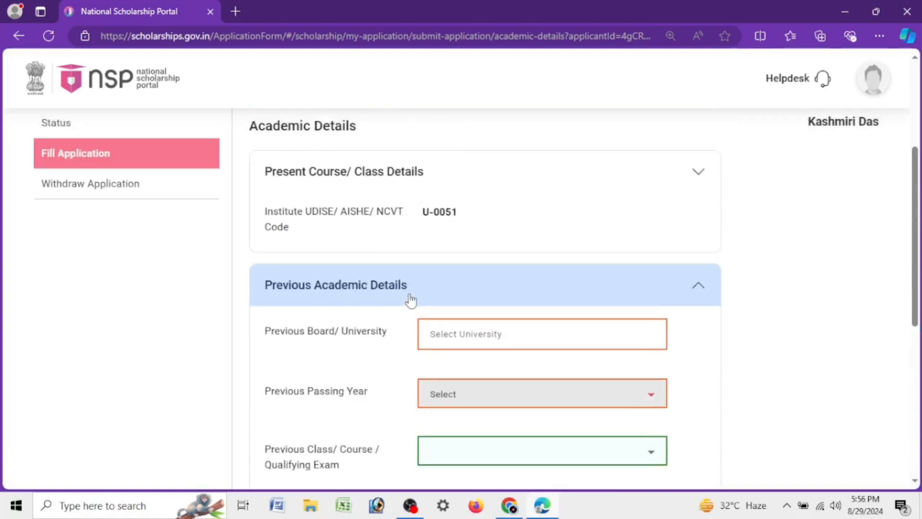
pyautogui.click(436, 331)
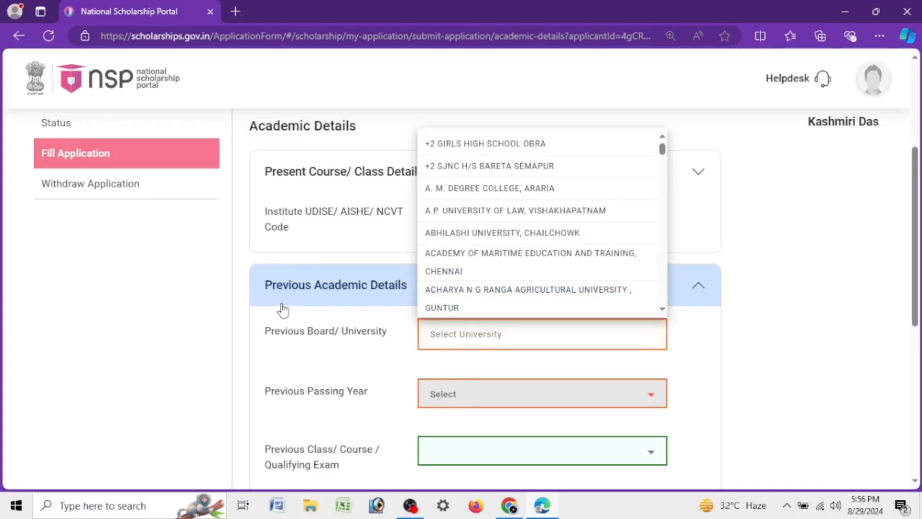
pyautogui.click(309, 290)
pyautogui.click(370, 302)
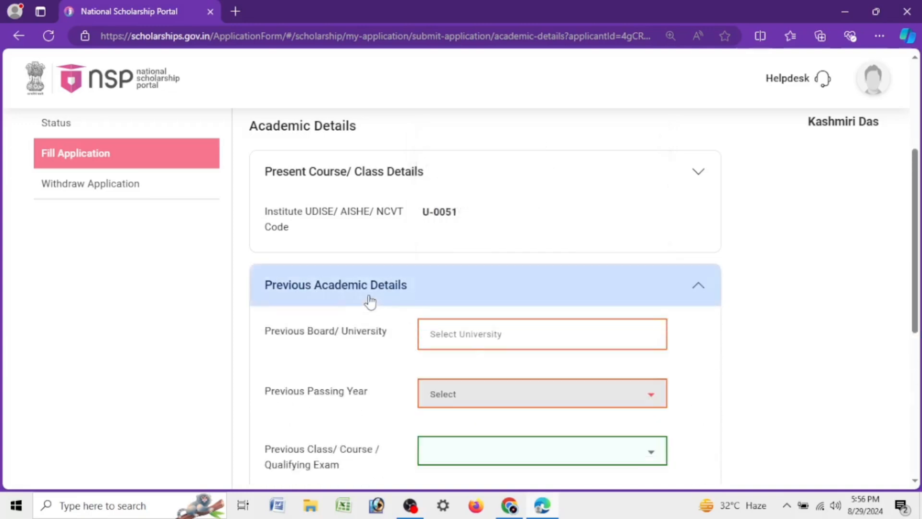
pyautogui.click(515, 336)
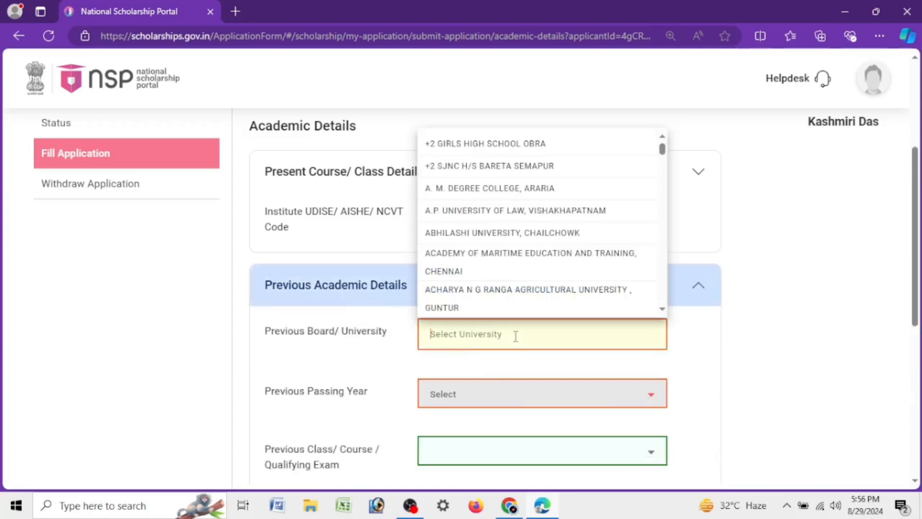
pyautogui.write('DIBRU')
pyautogui.click(544, 367)
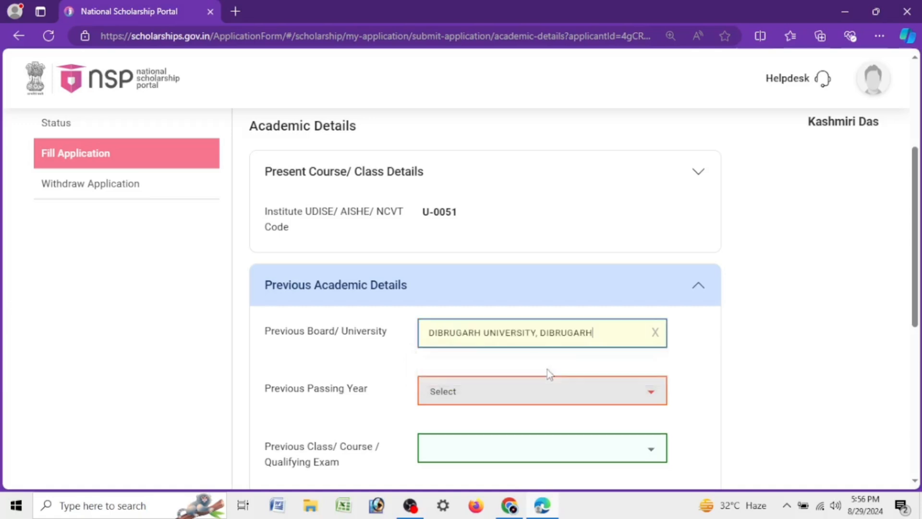
# Step: Set the previous passing year to 2024
pyautogui.moveTo(914, 243); pyautogui.dragTo(915, 262)
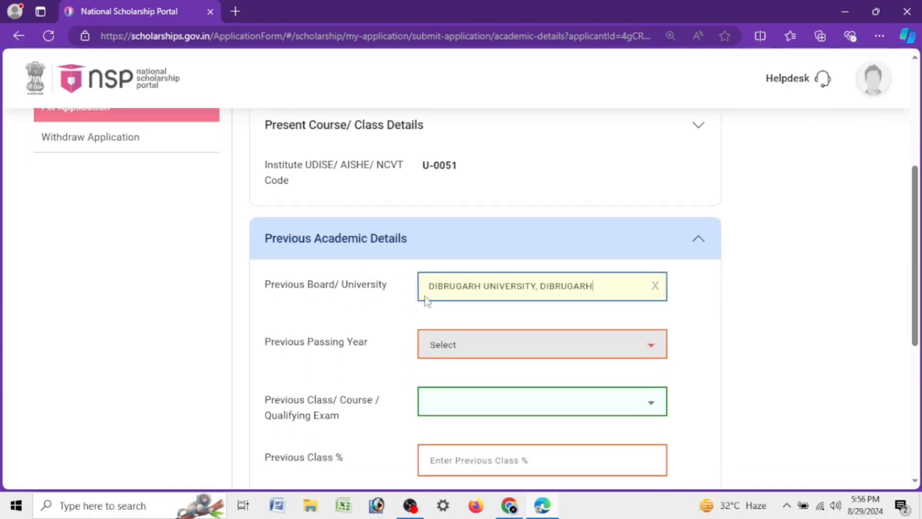
pyautogui.click(456, 338)
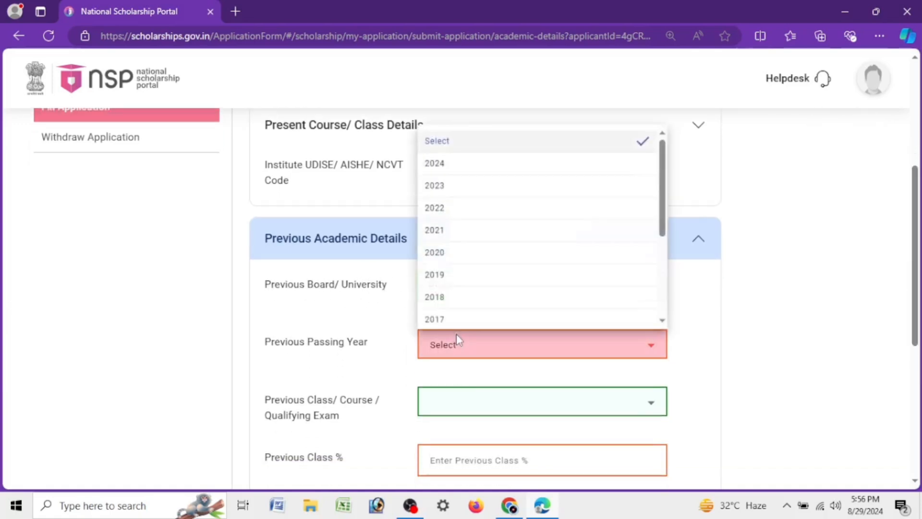
pyautogui.click(465, 169)
# Step: Set the previous qualifying exam to Degree/Graduate/Under Graduate/Integrated and enter 88 as the previous class percentage
pyautogui.scroll(-3, 475, 181)
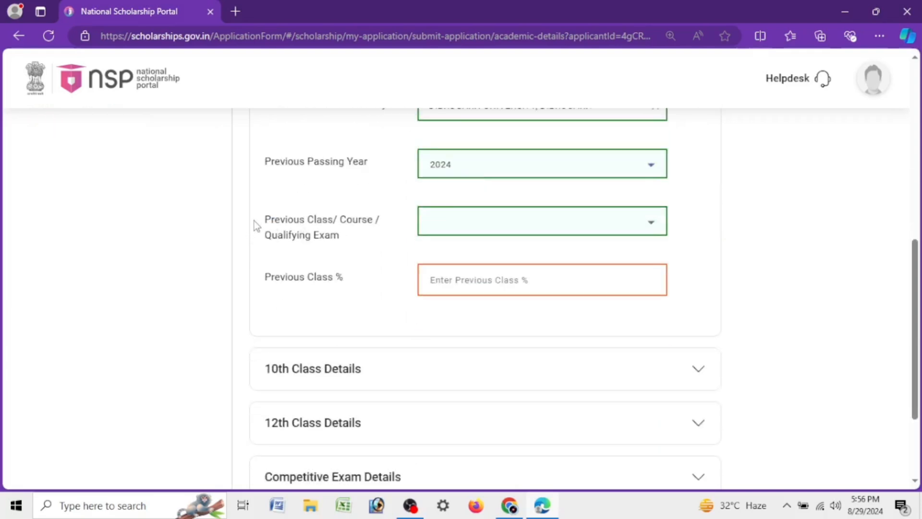
pyautogui.moveTo(255, 220); pyautogui.dragTo(370, 255)
pyautogui.click(481, 226)
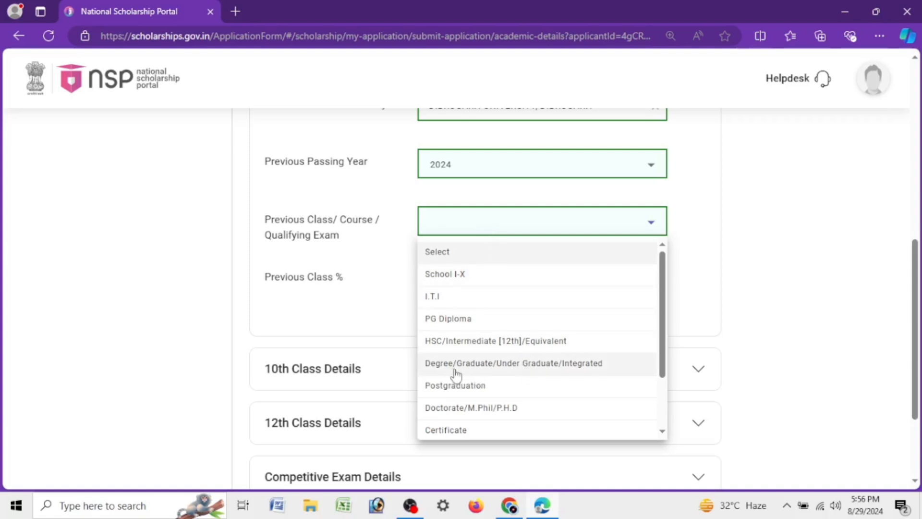
pyautogui.click(553, 365)
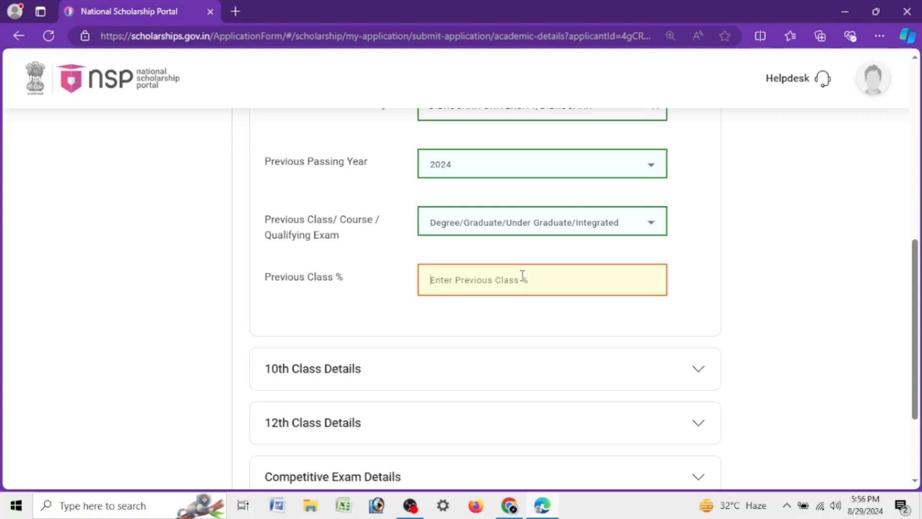
pyautogui.write('88')
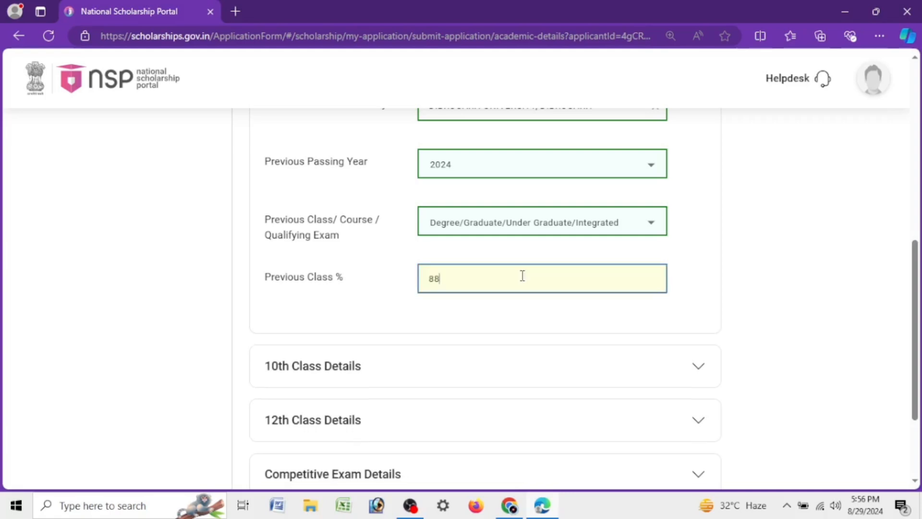
# Step: Open the 10th class details, then enter and confirm the student's 10th roll number
pyautogui.click(499, 365)
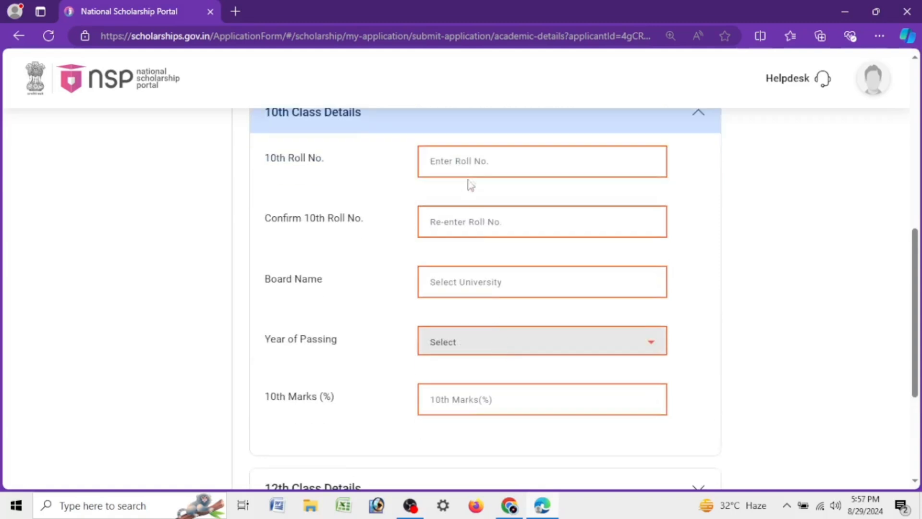
pyautogui.click(472, 164)
pyautogui.write('011')
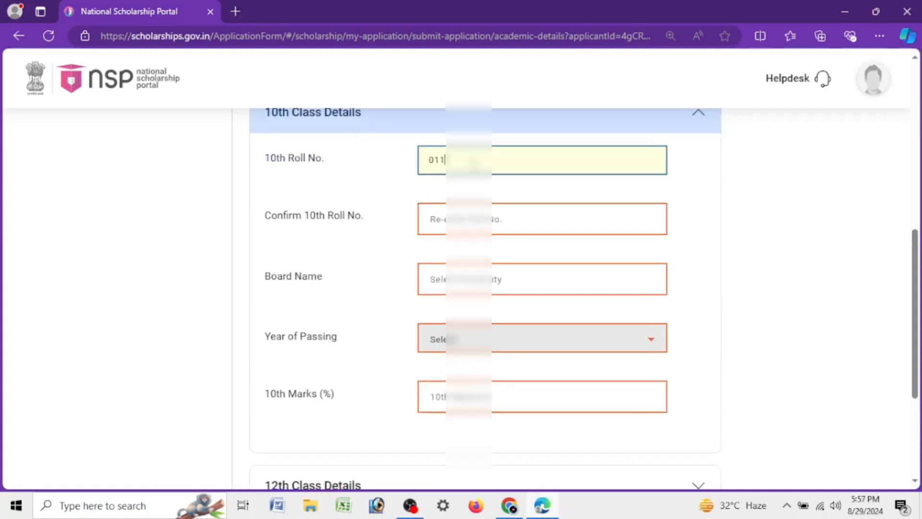
pyautogui.press('Tab')
pyautogui.write('01')
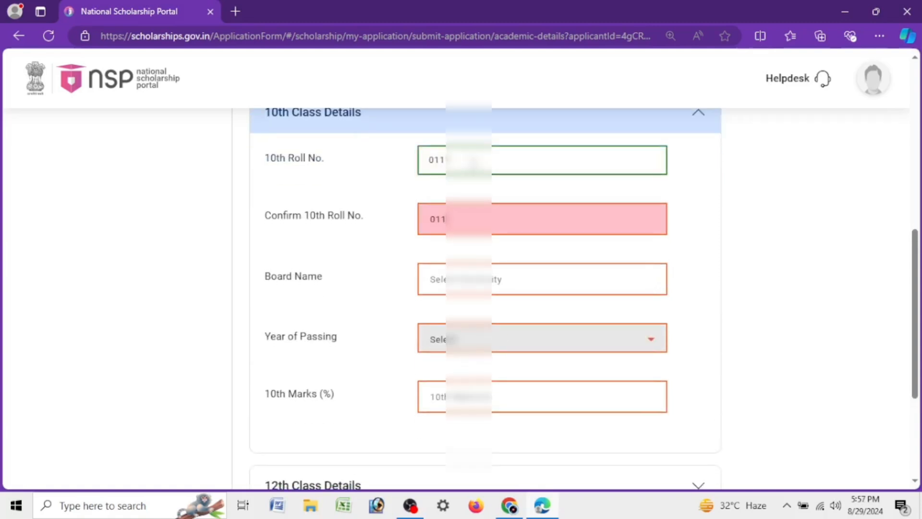
# Step: Choose BOARD OF SECONDARY EDUCATION, ASSAM as the 10th class board
pyautogui.click(499, 281)
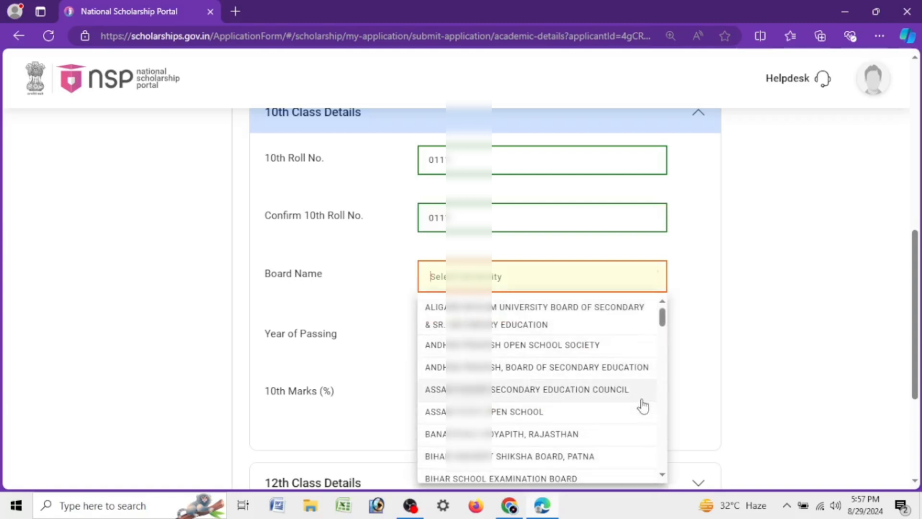
pyautogui.write('BORD')
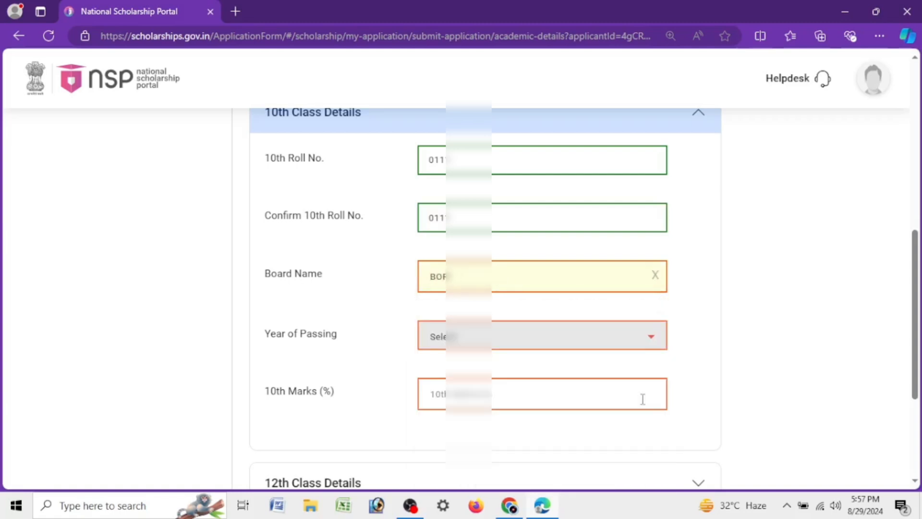
pyautogui.press('BackSpace')
pyautogui.write('A')
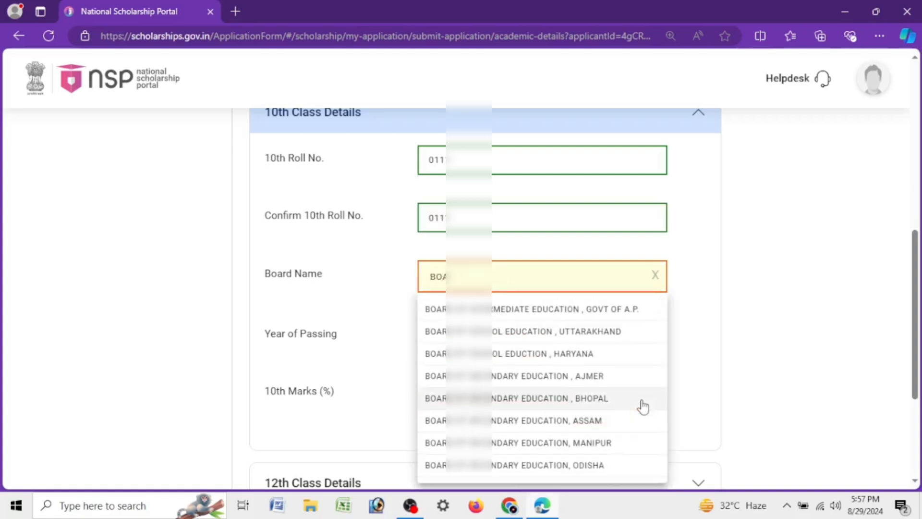
pyautogui.click(590, 422)
# Step: Set the 10th class year of passing to 2019 and the 10th marks to 80 percent
pyautogui.click(525, 331)
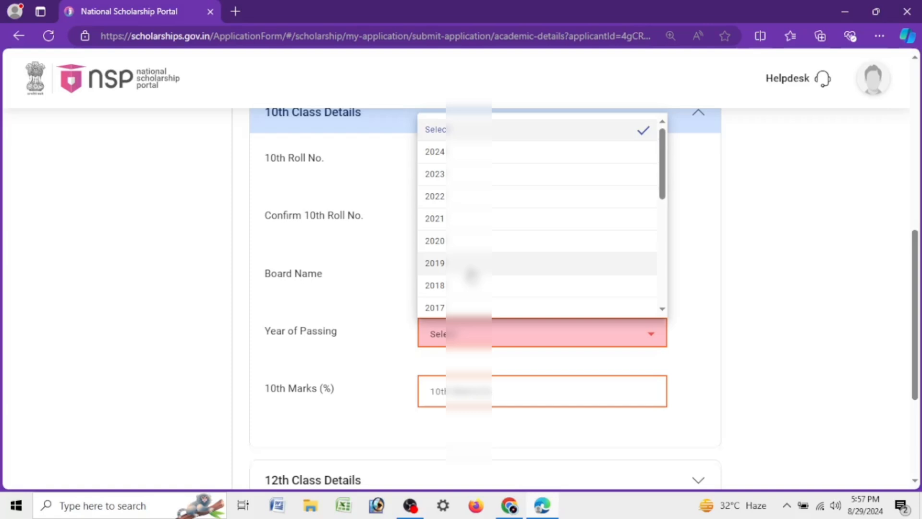
pyautogui.scroll(4, 469, 276)
pyautogui.scroll(-7, 475, 279)
pyautogui.scroll(4, 478, 283)
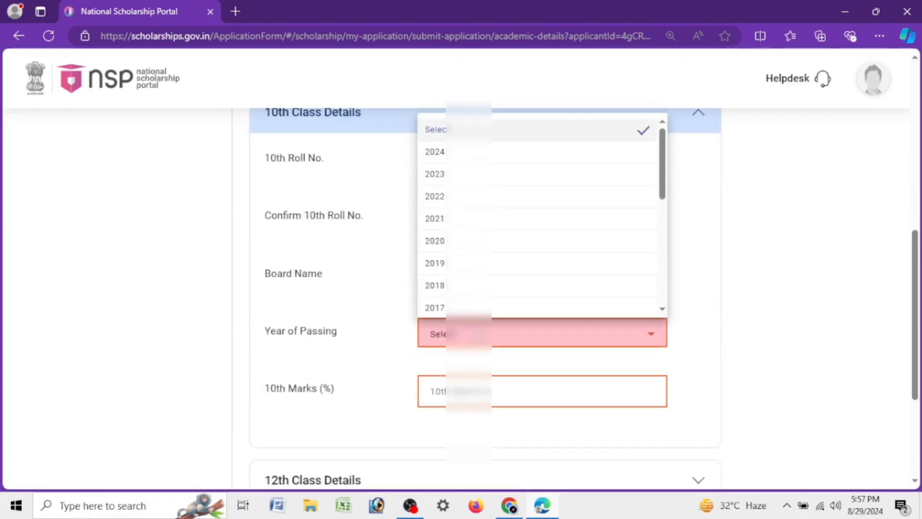
pyautogui.click(468, 264)
pyautogui.write('80')
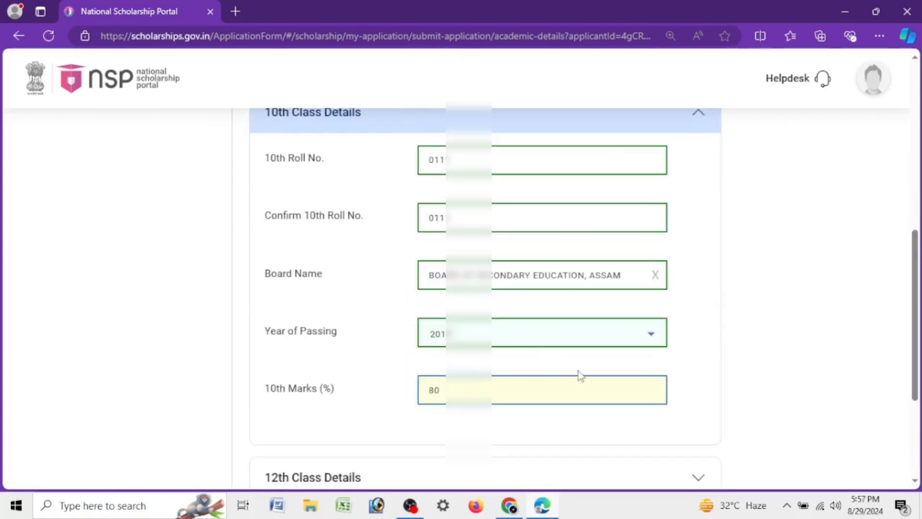
# Step: Open the 12th class details, then enter and confirm the student's 12th roll number
pyautogui.scroll(-4, 580, 374)
pyautogui.click(432, 307)
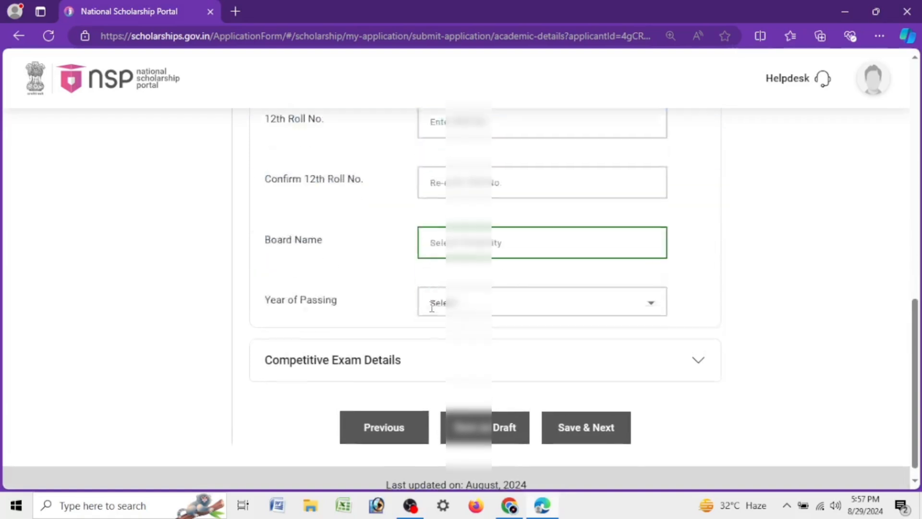
pyautogui.scroll(3, 548, 250)
pyautogui.click(535, 216)
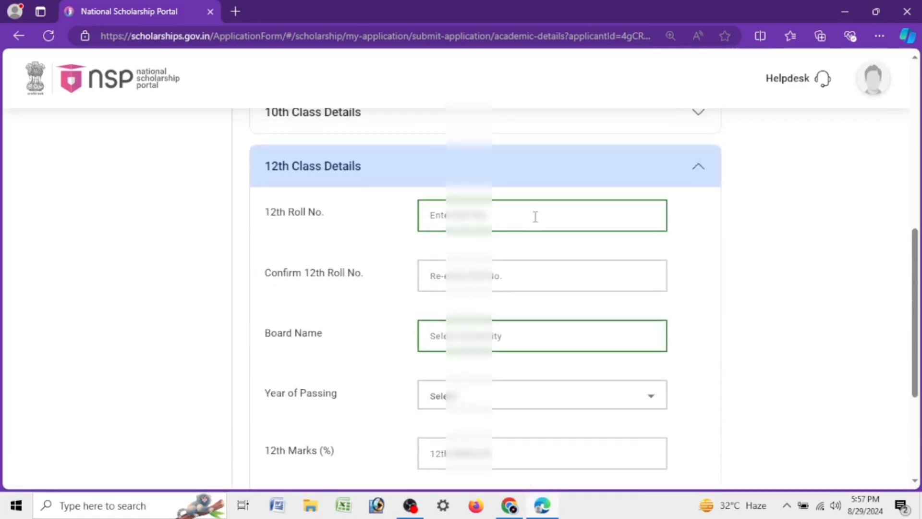
pyautogui.write('002002')
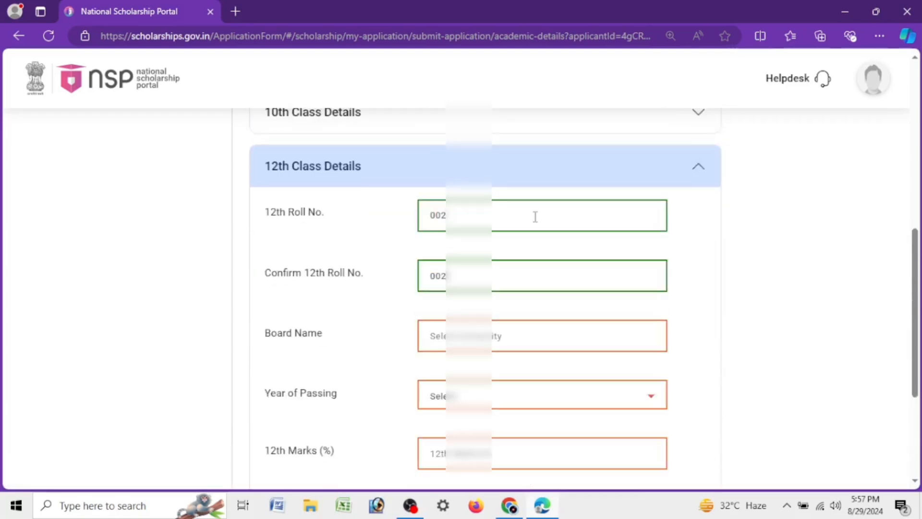
# Step: Choose ASSAM HIGHER SECONDARY EDUCATION COUNCIL as the 12th class board
pyautogui.click(530, 336)
pyautogui.write('ASS')
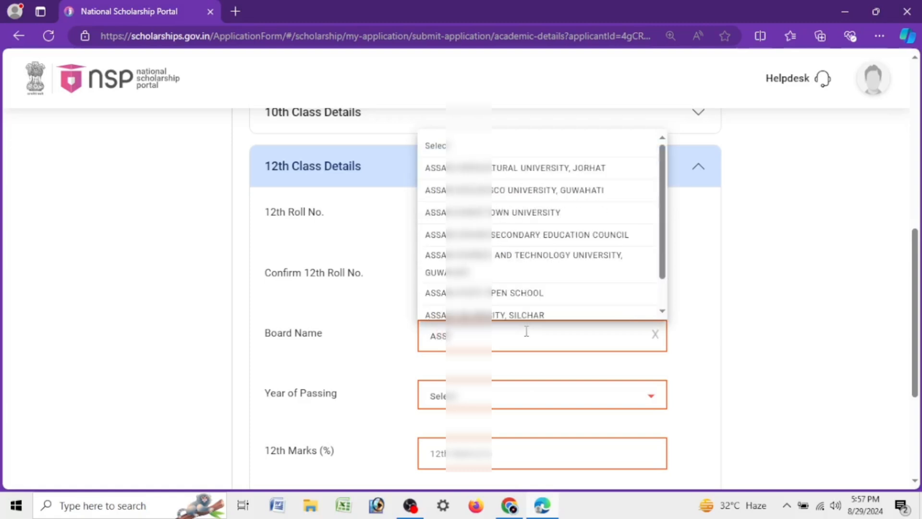
pyautogui.click(518, 234)
# Step: Set the 12th class year of passing to 2021 and the 12th marks to 86 percent
pyautogui.click(507, 404)
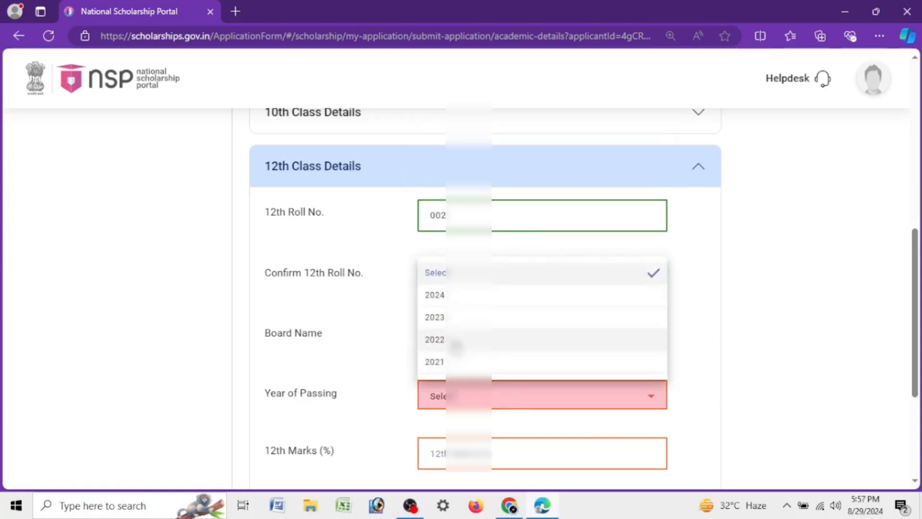
pyautogui.click(458, 361)
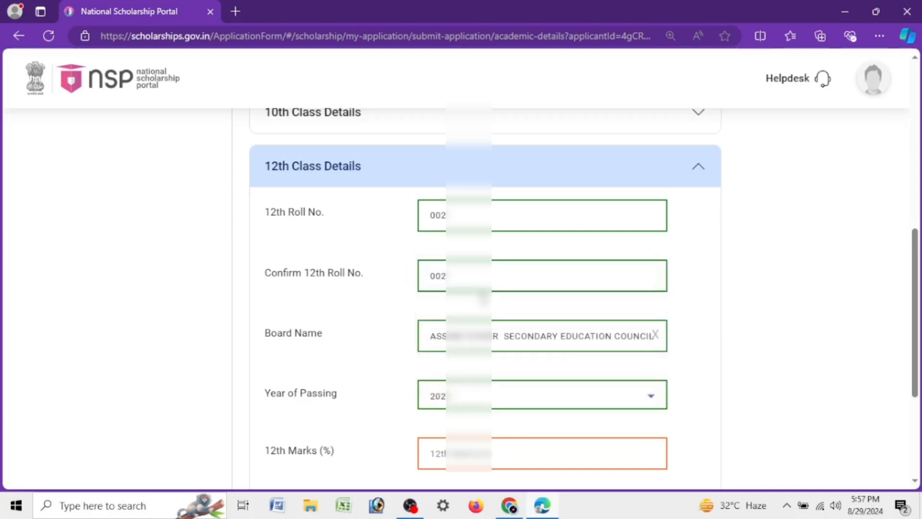
pyautogui.scroll(-4, 468, 312)
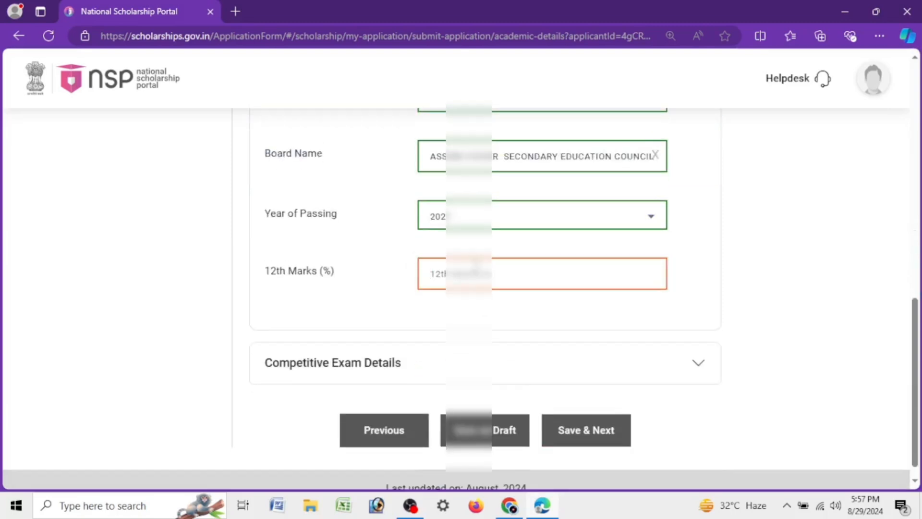
pyautogui.write('0')
pyautogui.press('BackSpace')
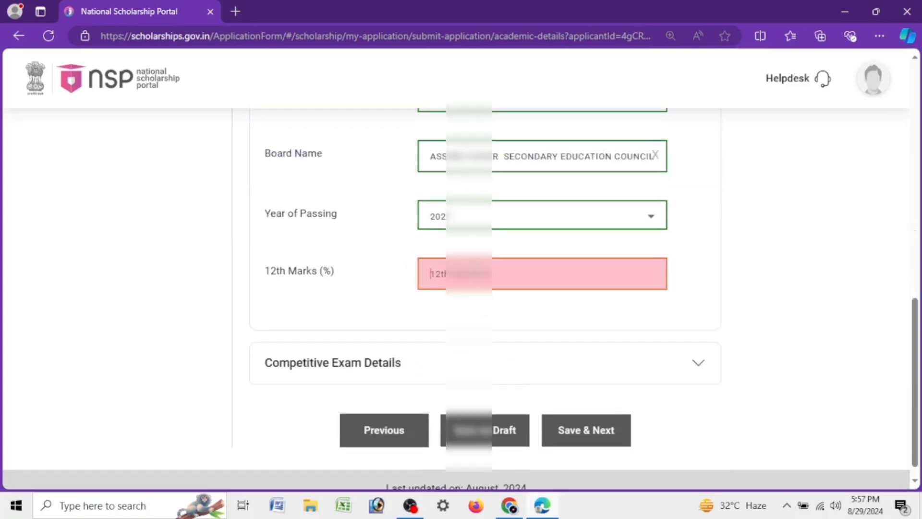
pyautogui.write('86')
# Step: Open the competitive exam details and look through the qualified competitive exam options without choosing one
pyautogui.click(567, 366)
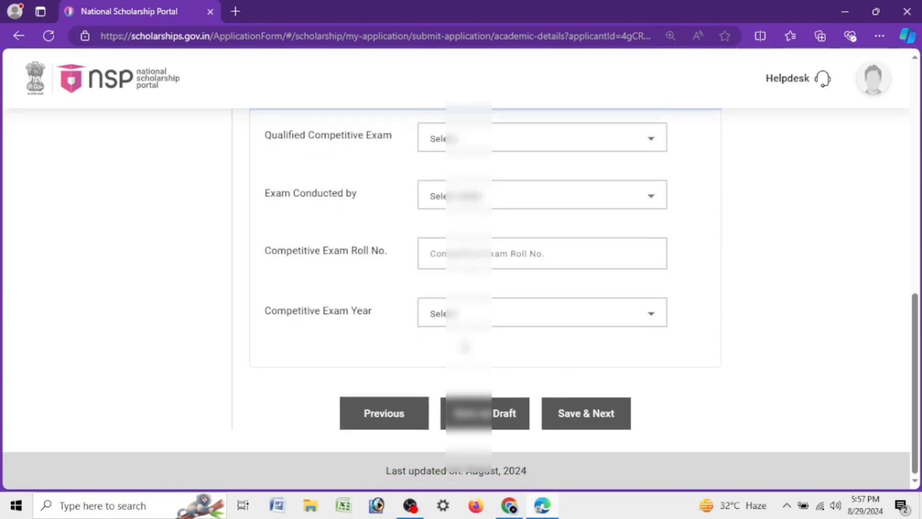
pyautogui.scroll(3, 387, 384)
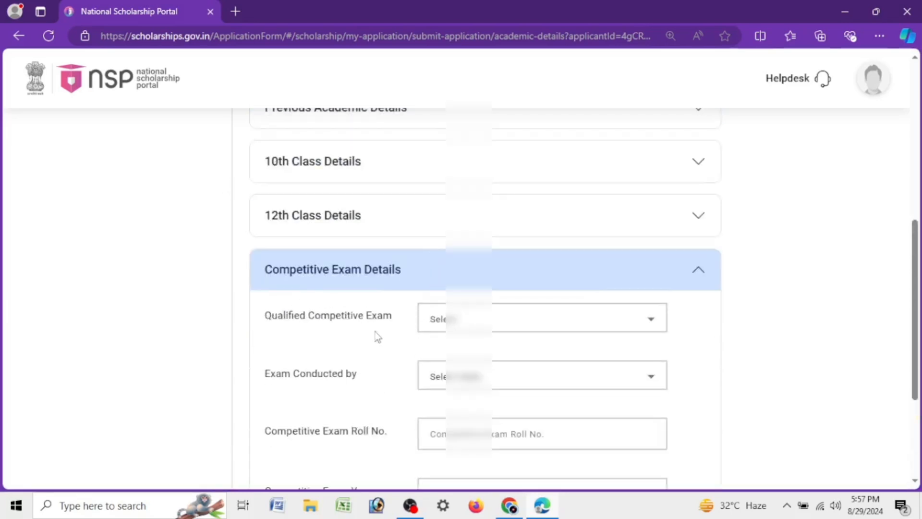
pyautogui.click(434, 321)
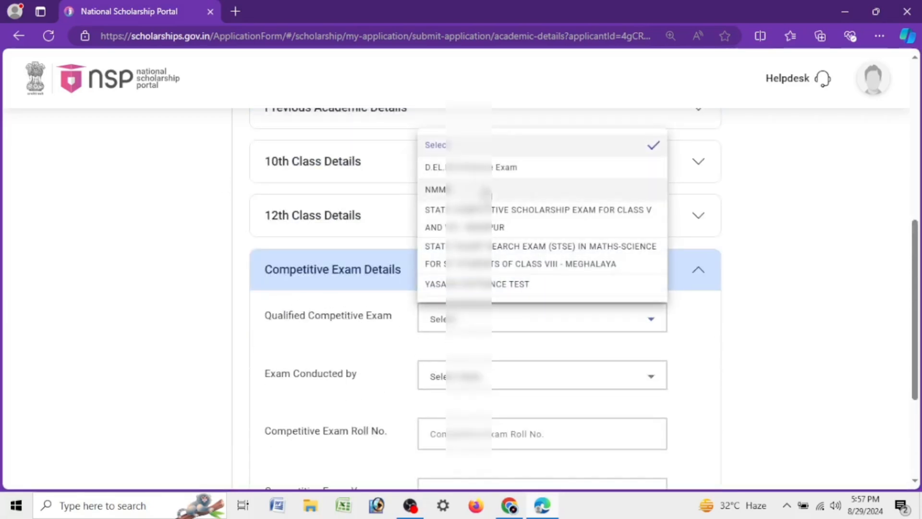
pyautogui.click(535, 347)
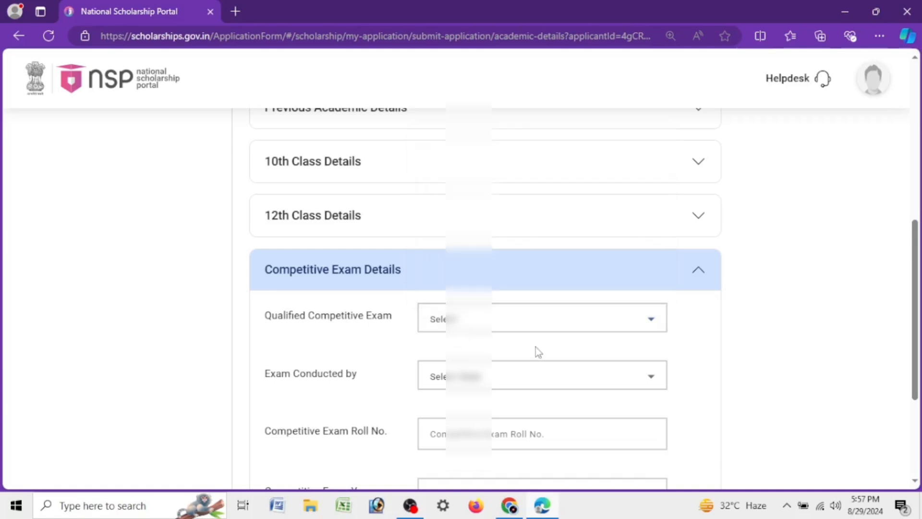
# Step: Save the academic details and continue past the application specific details to the scheme details
pyautogui.scroll(-3, 561, 331)
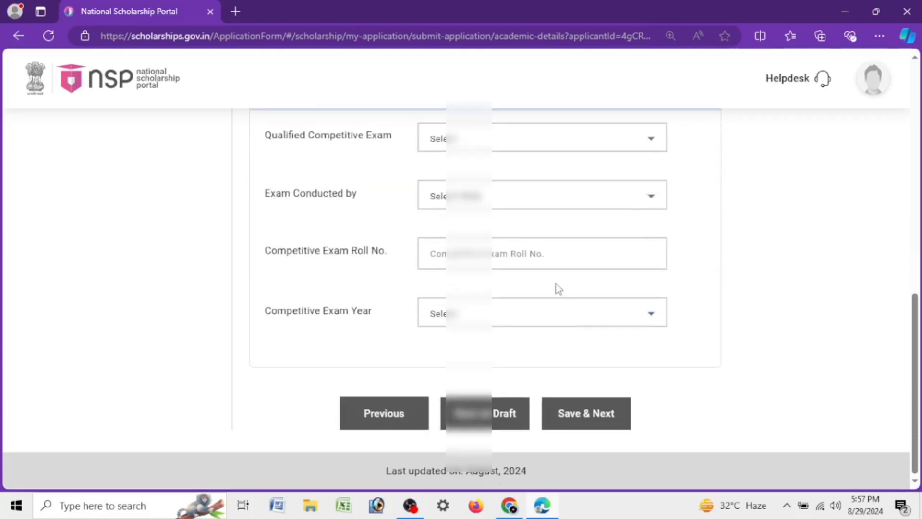
pyautogui.click(592, 412)
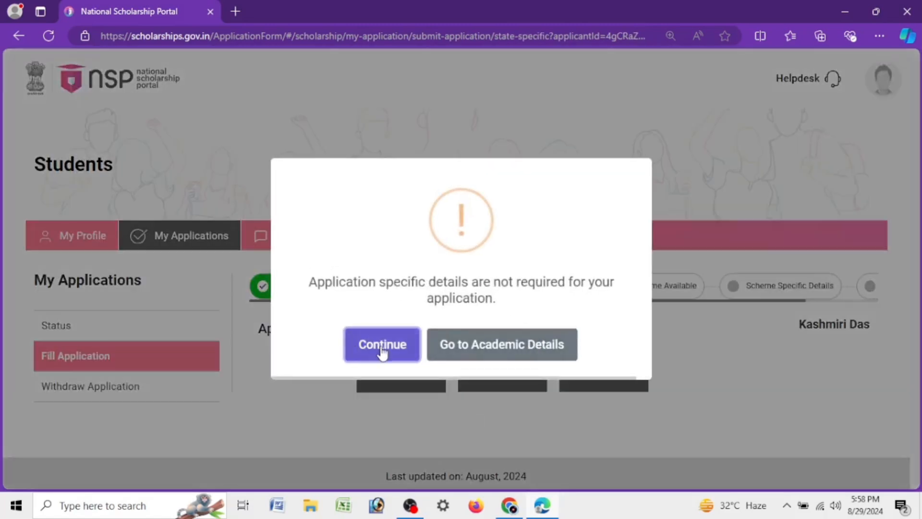
pyautogui.click(367, 344)
pyautogui.click(602, 374)
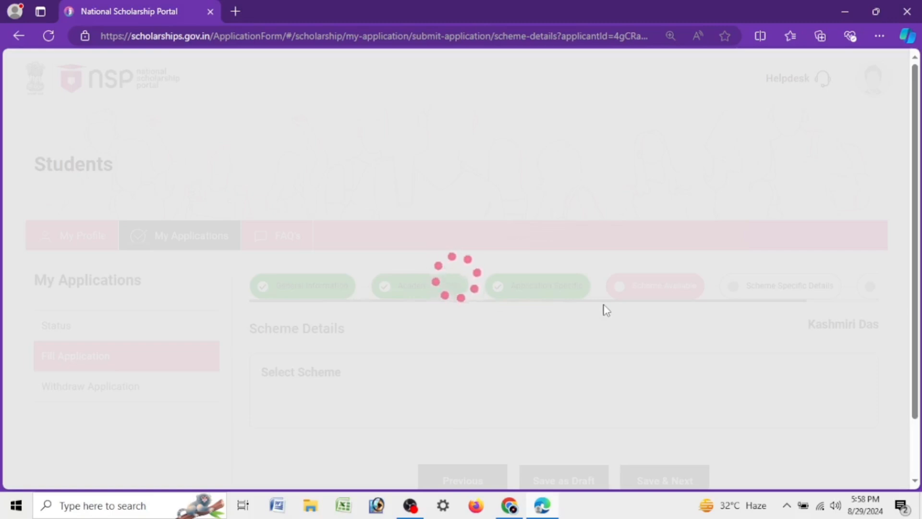
# Step: Review the names of the scholarship schemes offered for selection in the scheme details
pyautogui.scroll(-3, 604, 309)
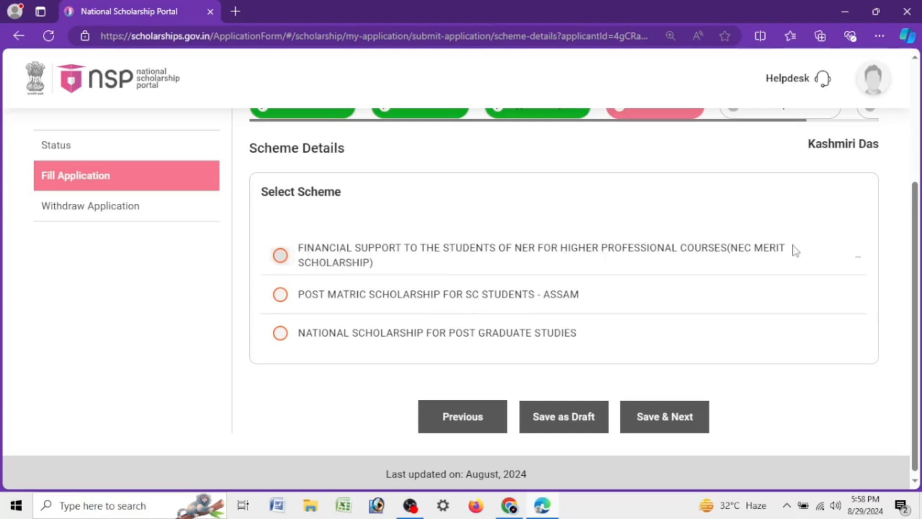
pyautogui.moveTo(795, 250); pyautogui.dragTo(298, 255)
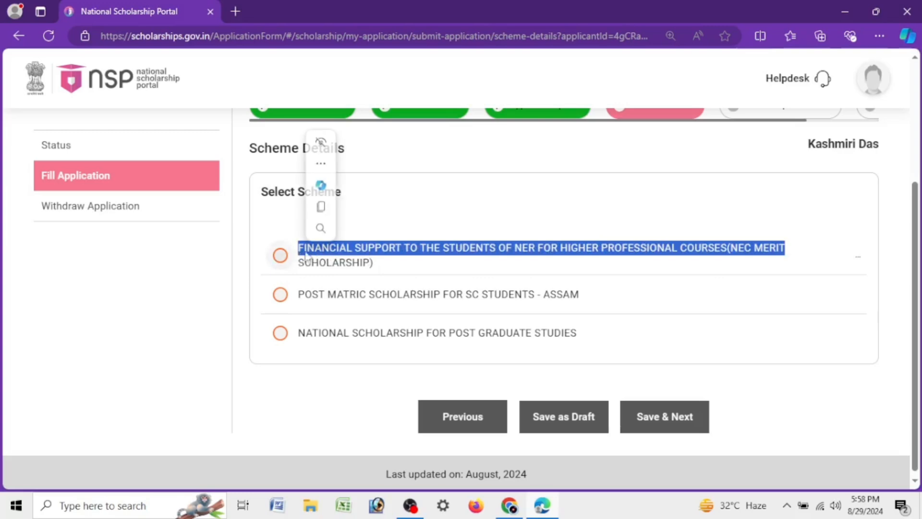
pyautogui.click(353, 266)
pyautogui.tripleClick(355, 264)
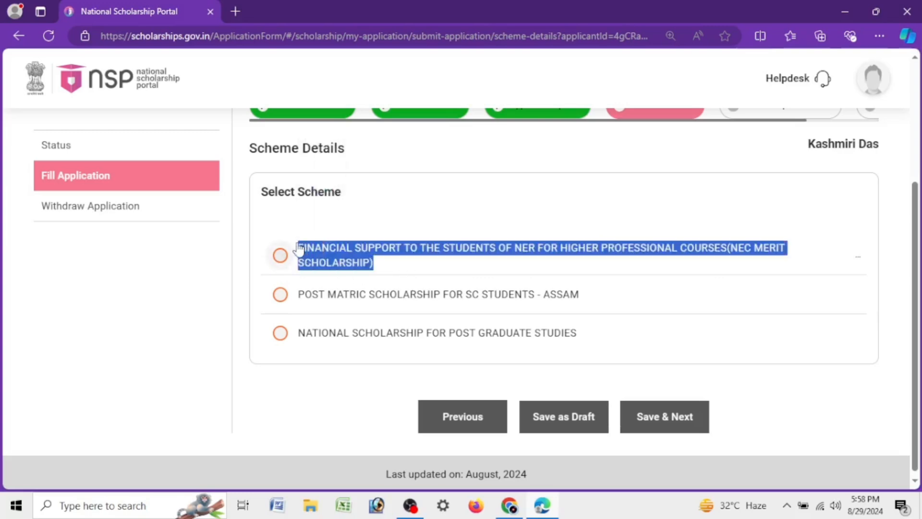
pyautogui.moveTo(580, 294); pyautogui.dragTo(292, 300)
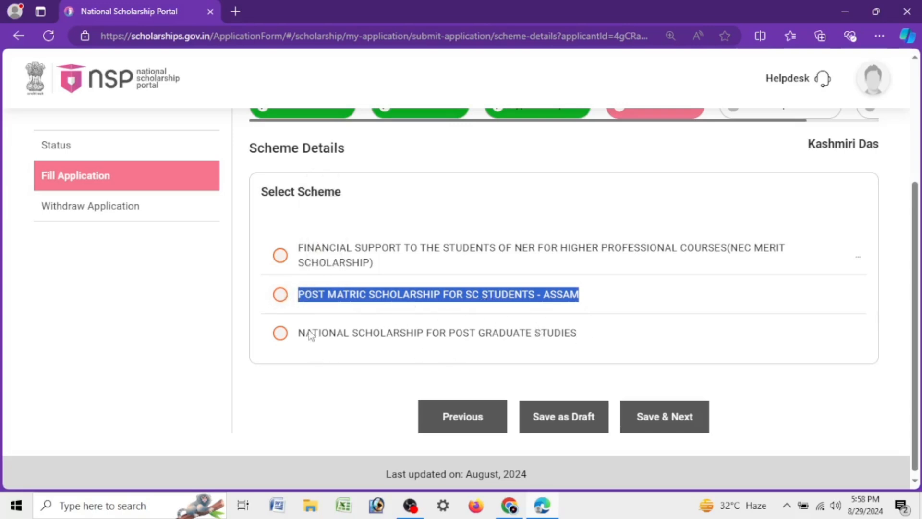
pyautogui.moveTo(572, 338); pyautogui.dragTo(264, 353)
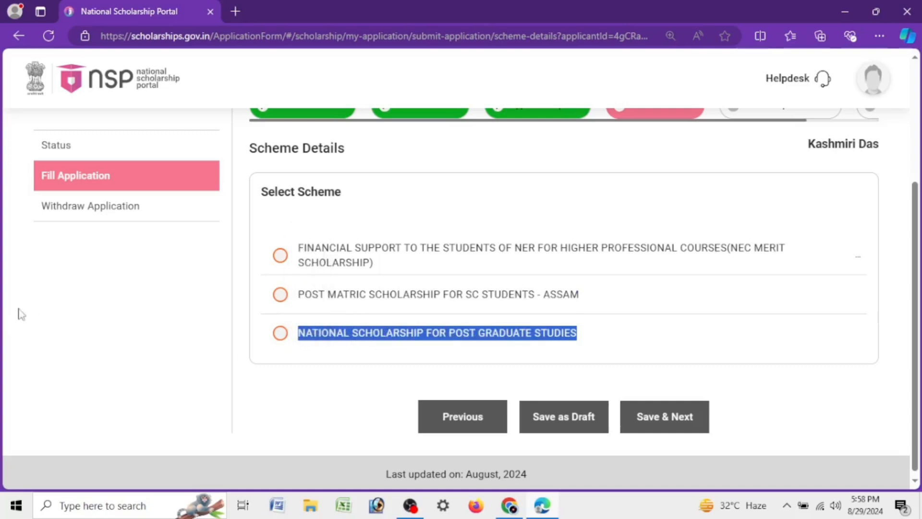
# Step: Save the NEC Merit Scholarship as the selected scheme and continue past the scheme specific details to the document upload
pyautogui.moveTo(604, 342); pyautogui.dragTo(295, 336)
pyautogui.moveTo(579, 295); pyautogui.dragTo(300, 307)
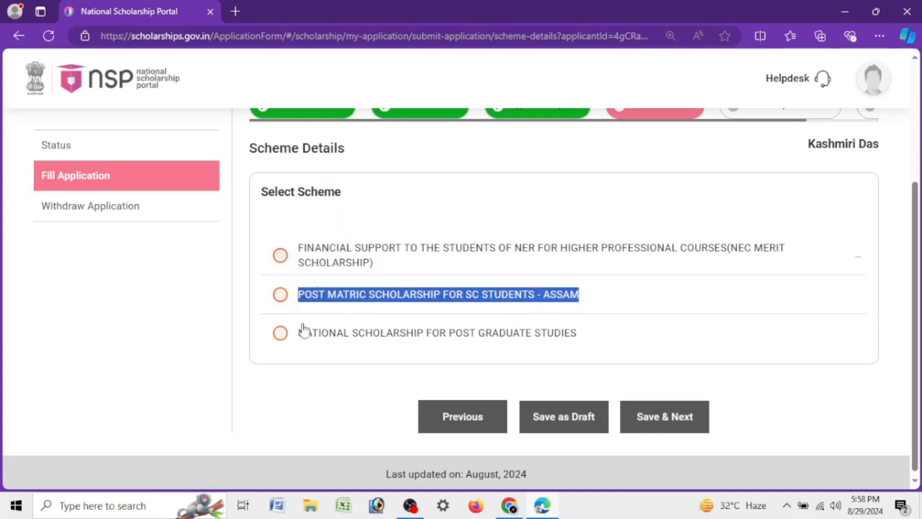
pyautogui.click(223, 401)
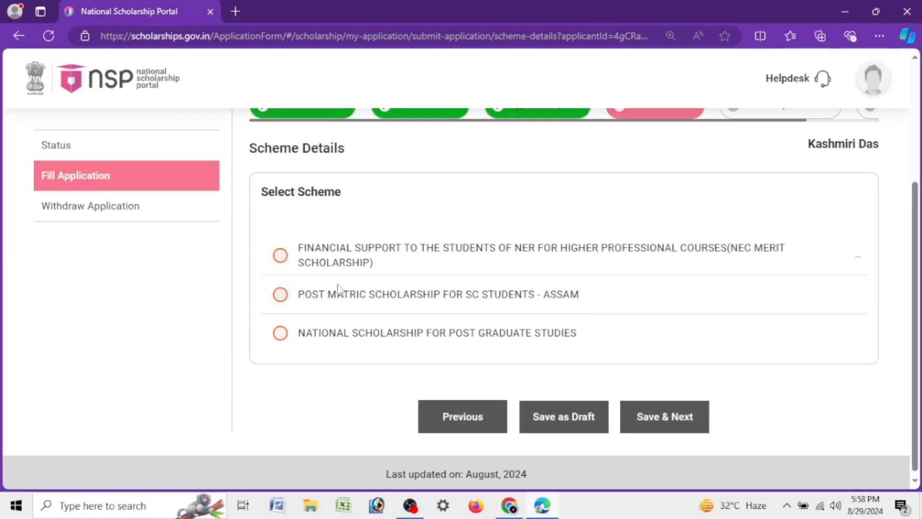
pyautogui.click(280, 255)
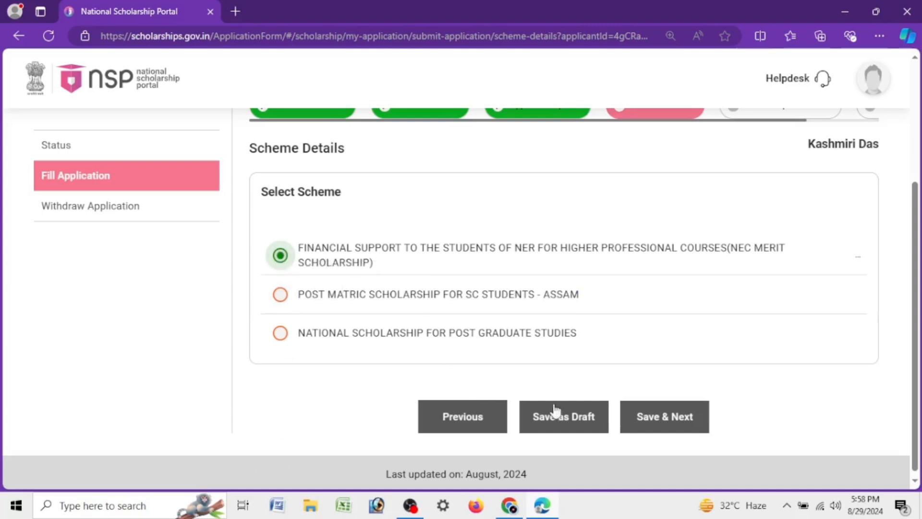
pyautogui.click(668, 422)
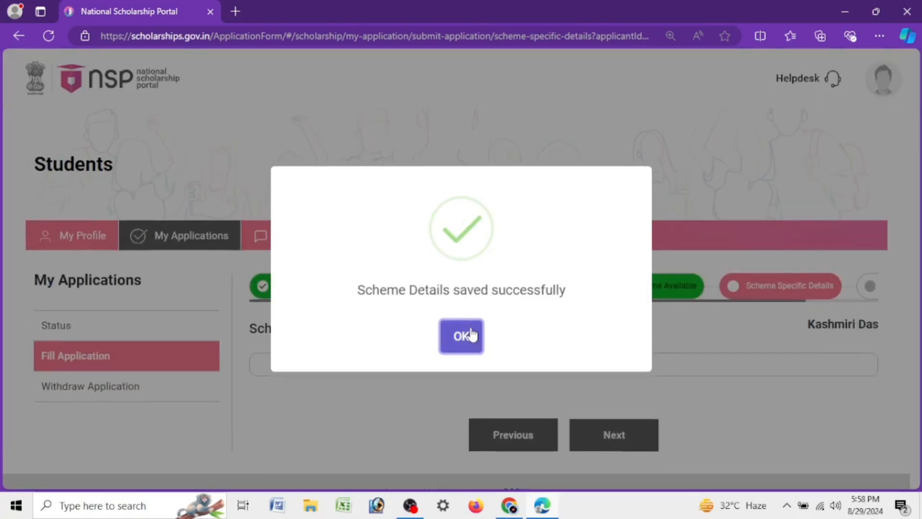
pyautogui.click(464, 336)
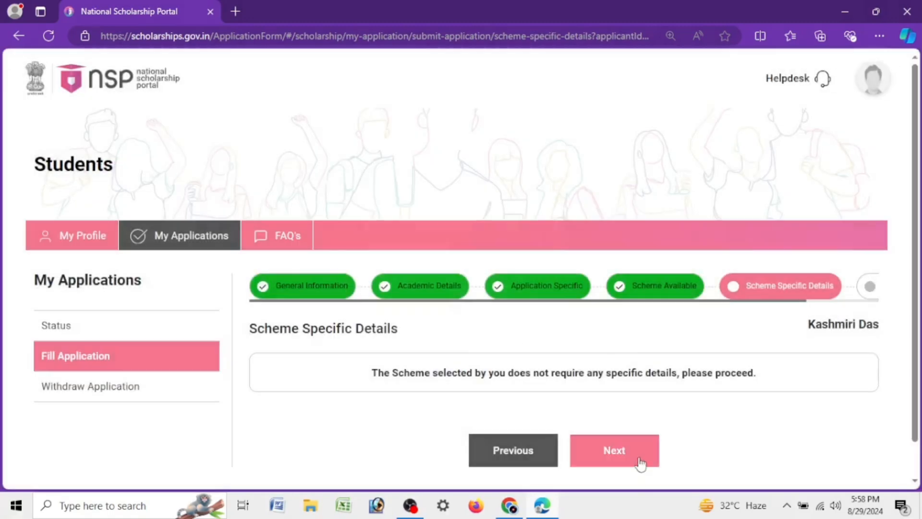
pyautogui.click(640, 462)
pyautogui.click(462, 336)
# Step: Examine the documents to upload for the NEC Merit Scholarship, including the mandatory marks and the file format and size note
pyautogui.scroll(-4, 626, 305)
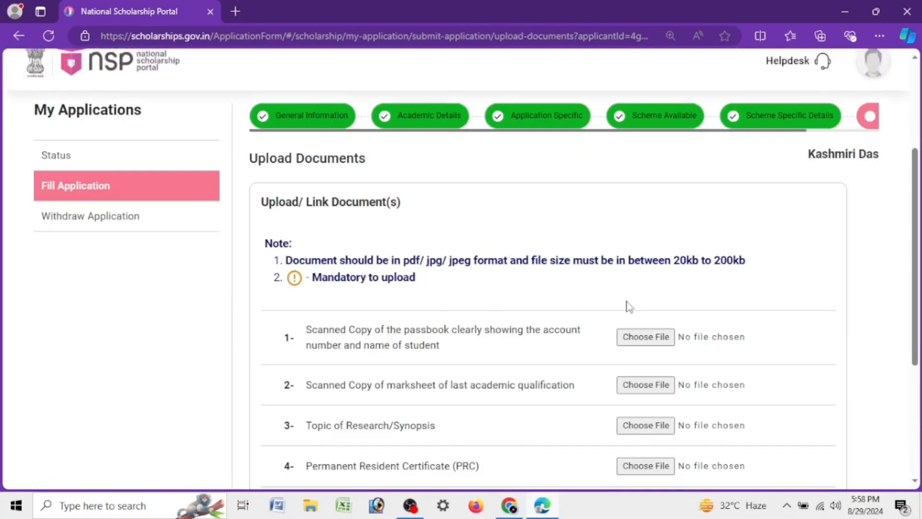
pyautogui.scroll(-4, 629, 305)
pyautogui.scroll(4, 627, 302)
pyautogui.scroll(-4, 628, 303)
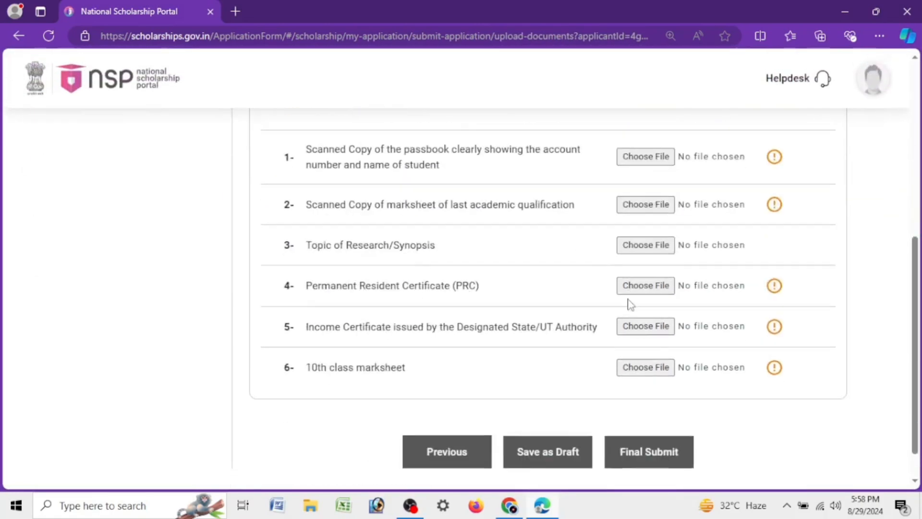
pyautogui.moveTo(306, 153); pyautogui.dragTo(460, 169)
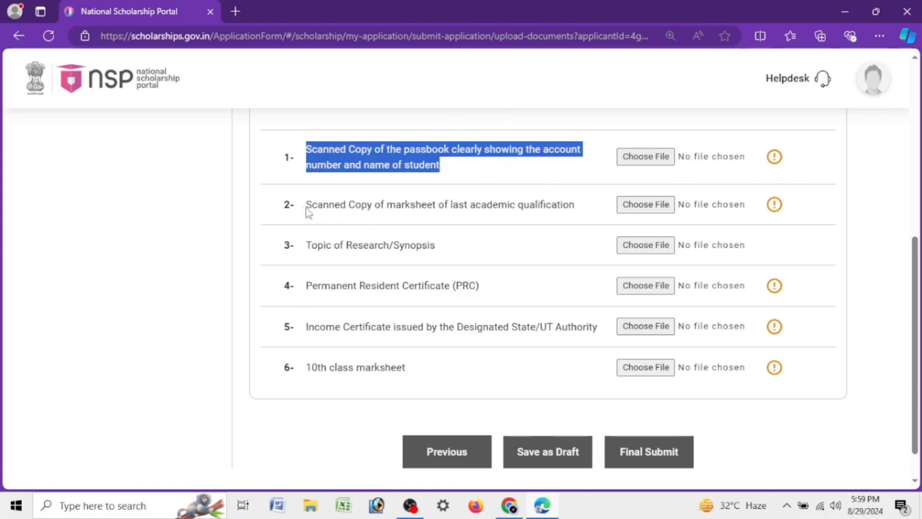
pyautogui.moveTo(302, 206); pyautogui.dragTo(579, 222)
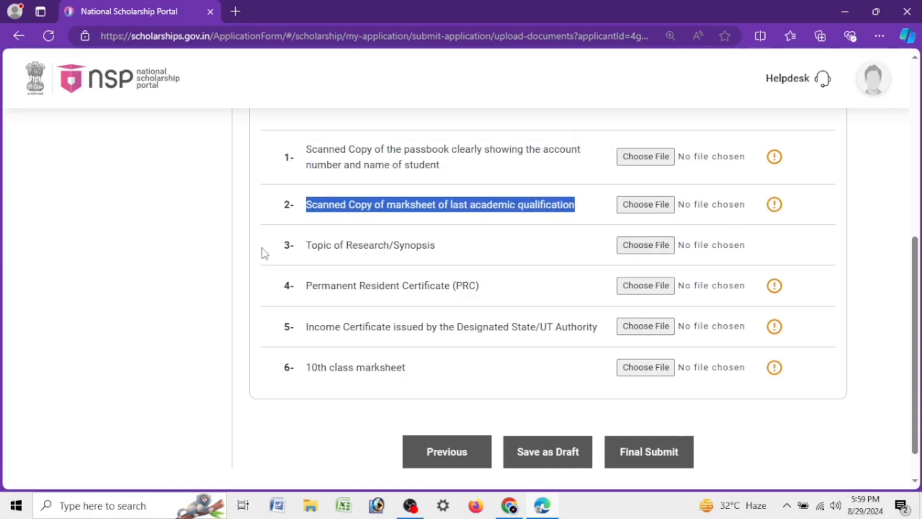
pyautogui.moveTo(310, 247); pyautogui.dragTo(452, 240)
pyautogui.click(367, 266)
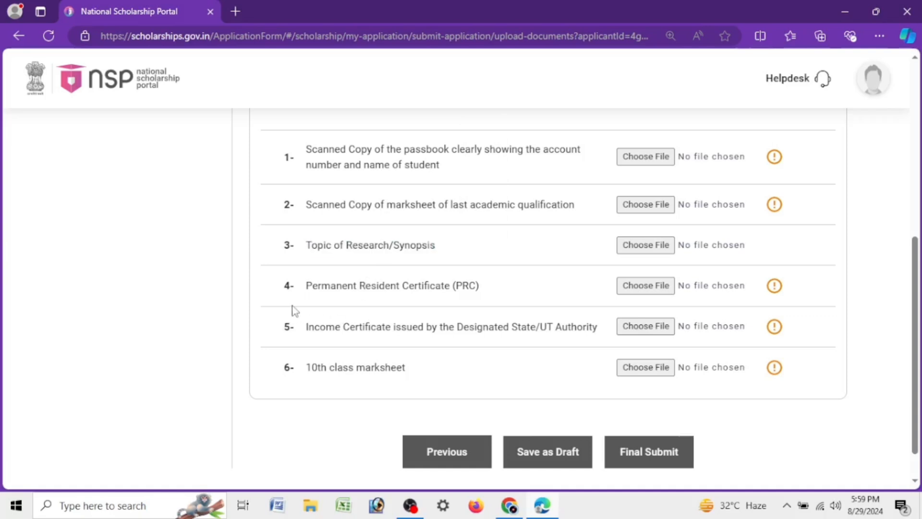
pyautogui.moveTo(295, 298); pyautogui.dragTo(492, 292)
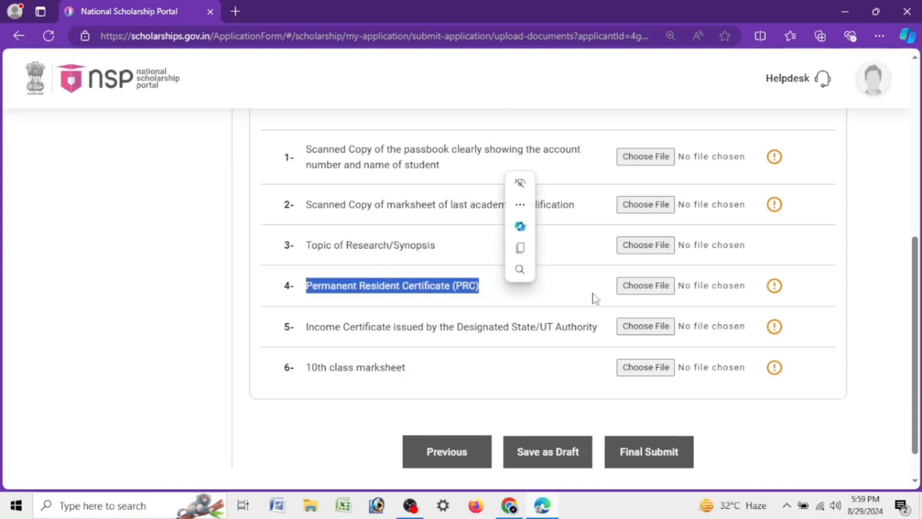
pyautogui.moveTo(304, 336); pyautogui.dragTo(606, 336)
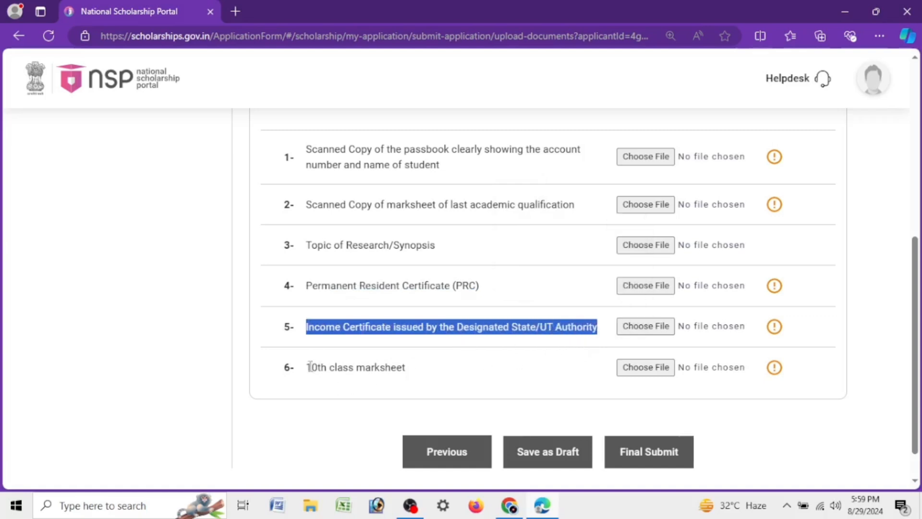
pyautogui.moveTo(309, 366); pyautogui.dragTo(444, 372)
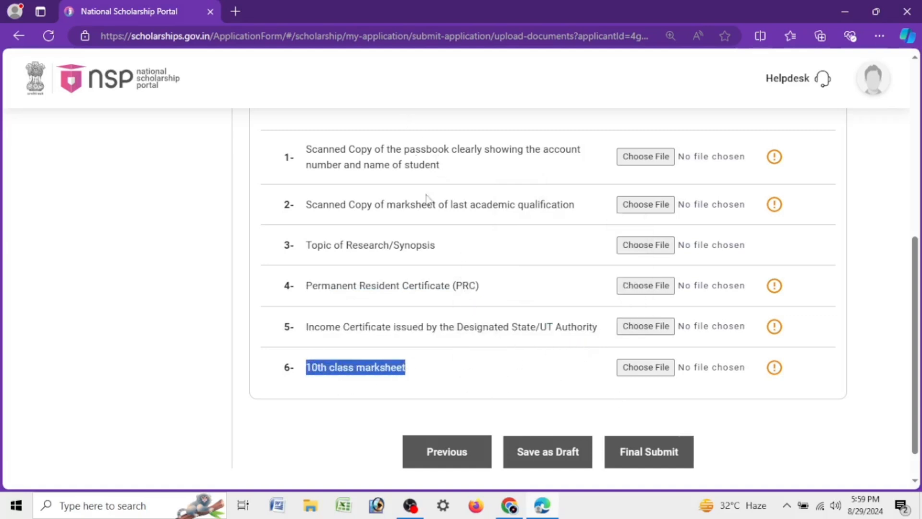
pyautogui.scroll(3, 456, 297)
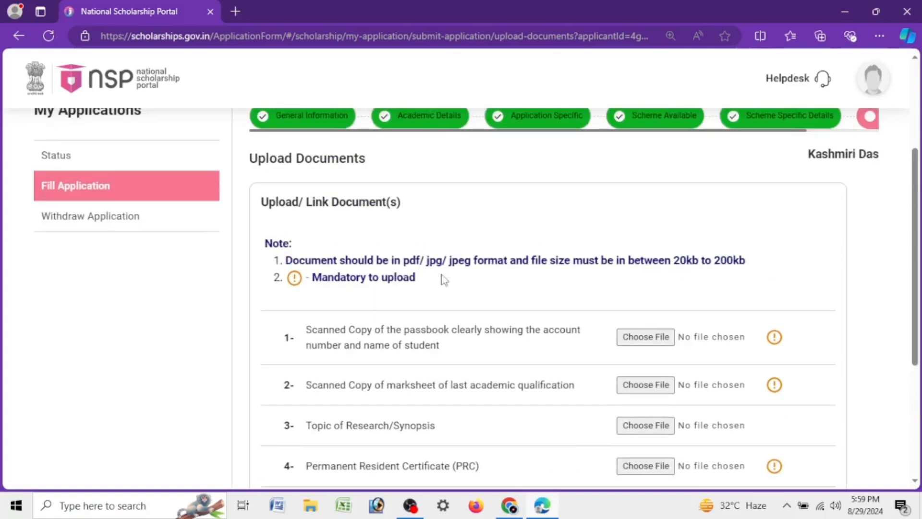
pyautogui.scroll(-3, 500, 284)
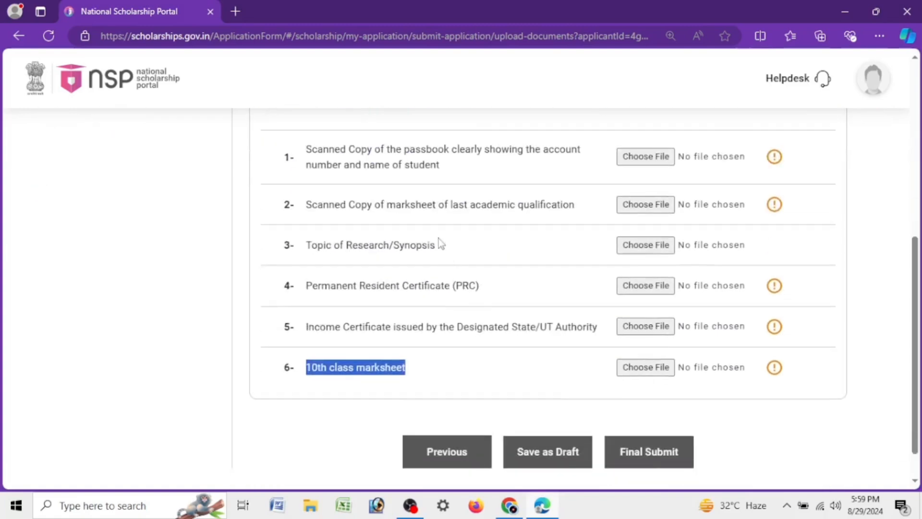
# Step: Go back and save Post Matric Scholarship for SC Students - Assam as the scheme instead, continuing to the document upload
pyautogui.click(463, 448)
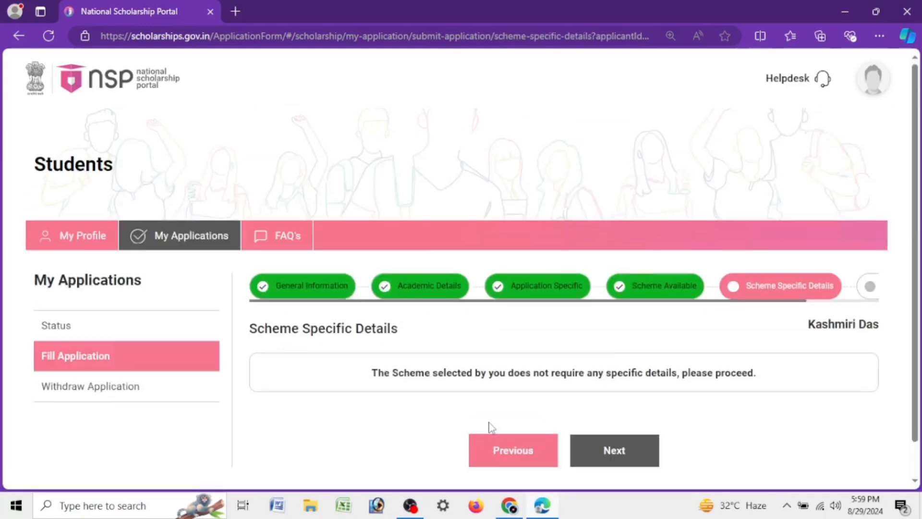
pyautogui.scroll(-1, 555, 339)
pyautogui.click(532, 412)
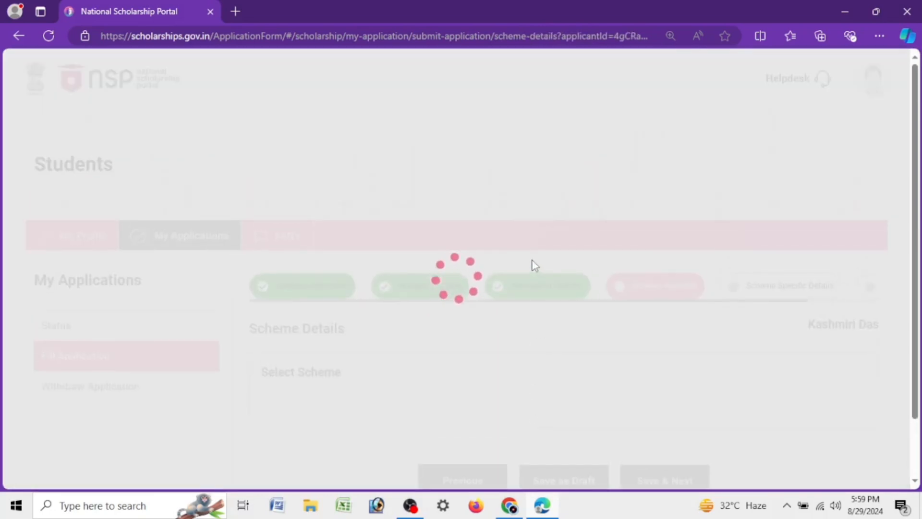
pyautogui.scroll(-3, 519, 269)
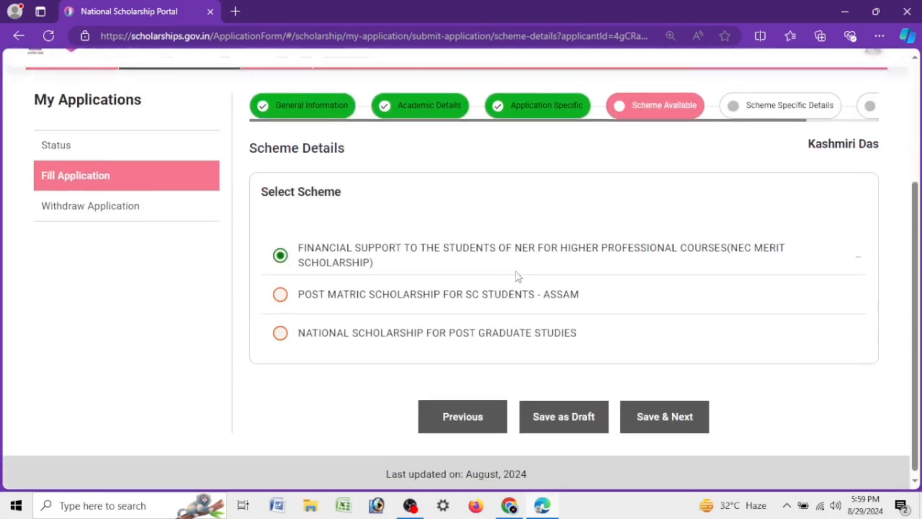
pyautogui.click(281, 294)
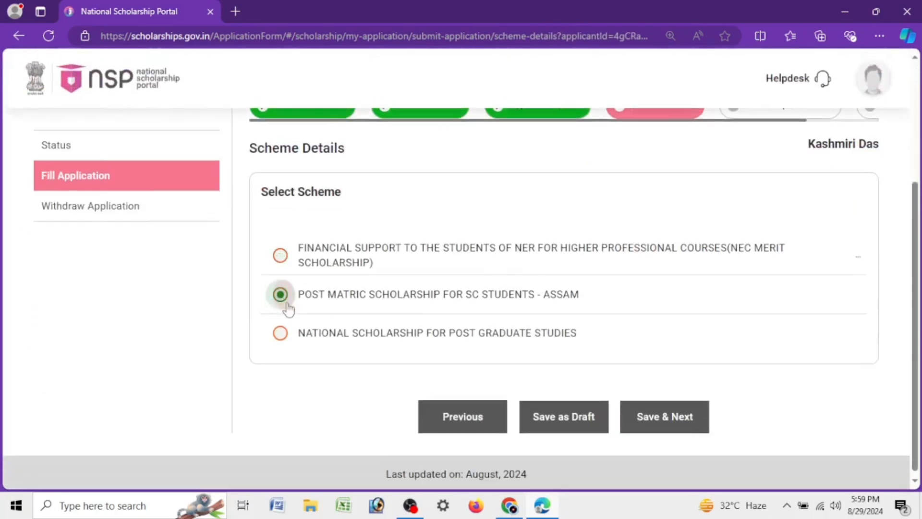
pyautogui.click(689, 423)
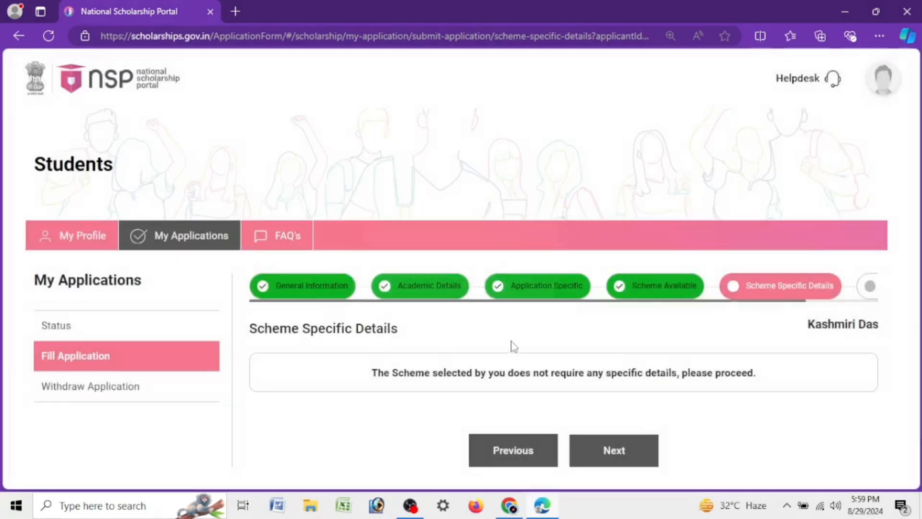
pyautogui.click(636, 450)
pyautogui.click(463, 333)
# Step: Examine each document to upload for the Post Matric Scholarship for SC Students - Assam, from student photograph to bonafide certificate
pyautogui.scroll(-5, 465, 330)
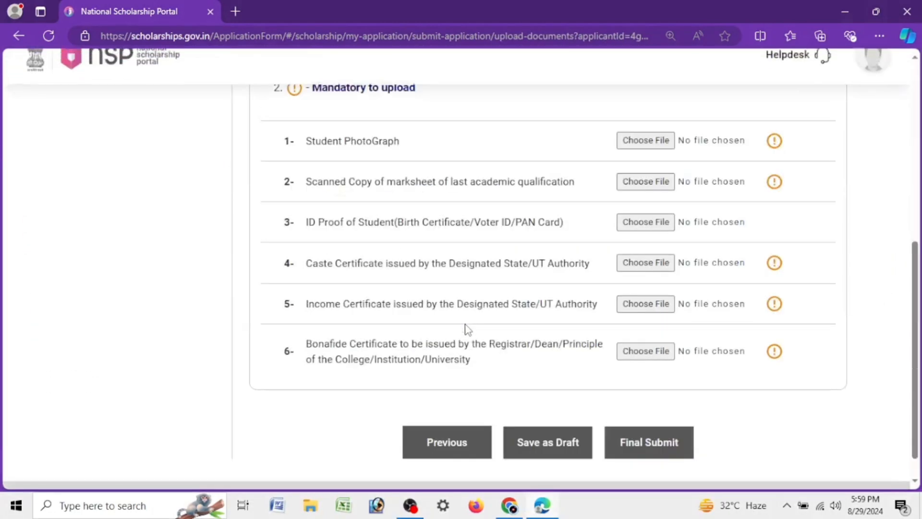
pyautogui.scroll(4, 465, 328)
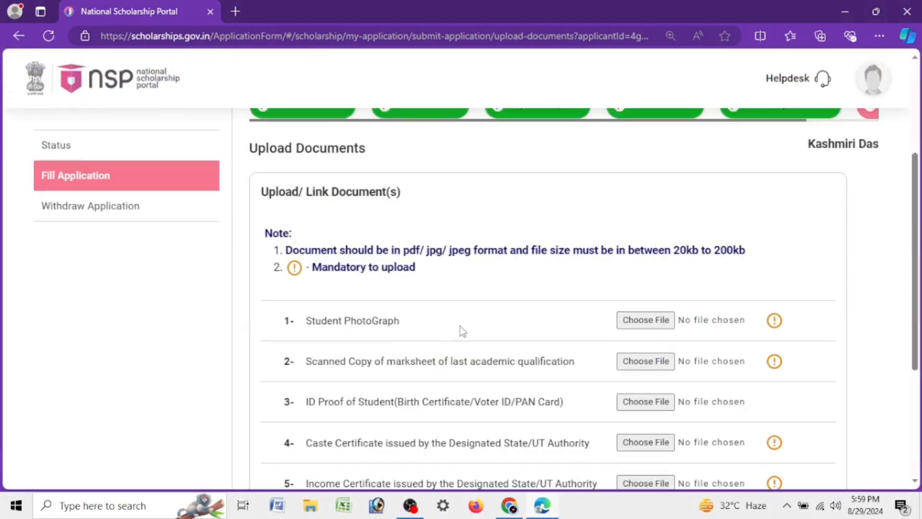
pyautogui.scroll(-3, 461, 329)
pyautogui.scroll(3, 463, 331)
pyautogui.moveTo(310, 320); pyautogui.dragTo(447, 317)
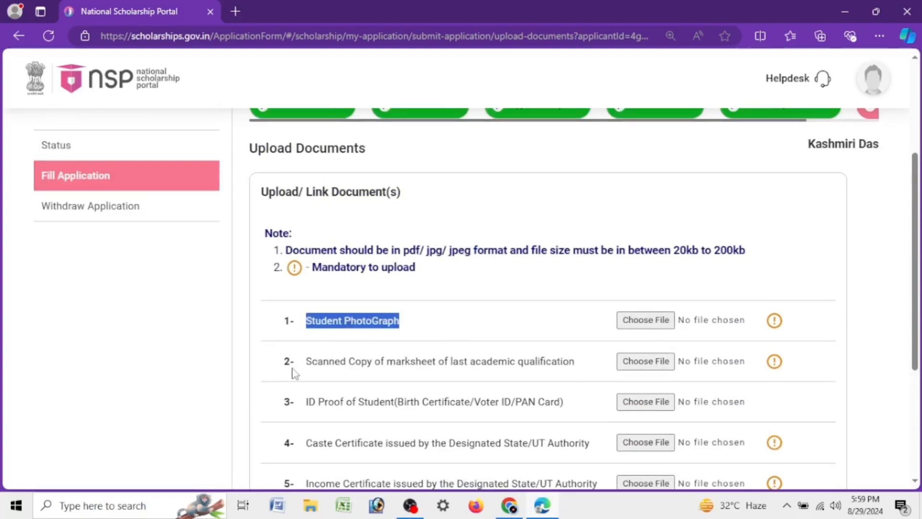
pyautogui.moveTo(306, 365); pyautogui.dragTo(583, 367)
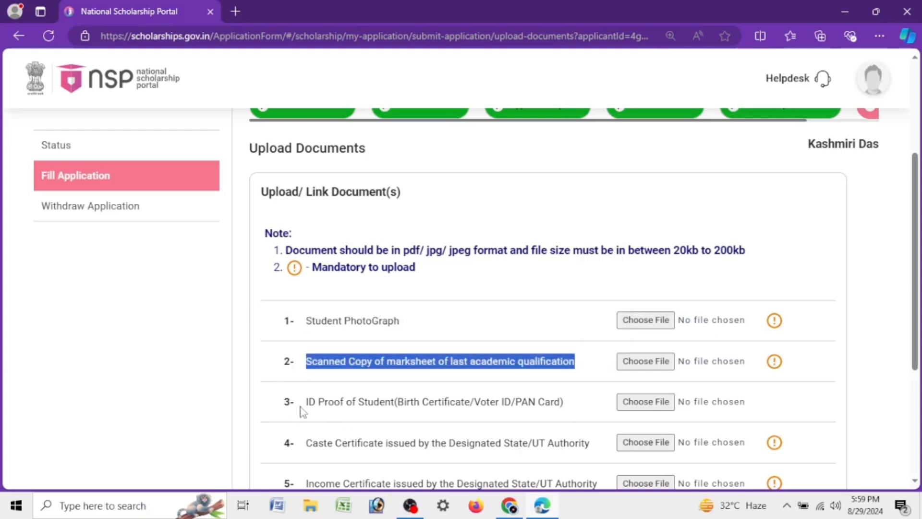
pyautogui.moveTo(302, 410); pyautogui.dragTo(568, 420)
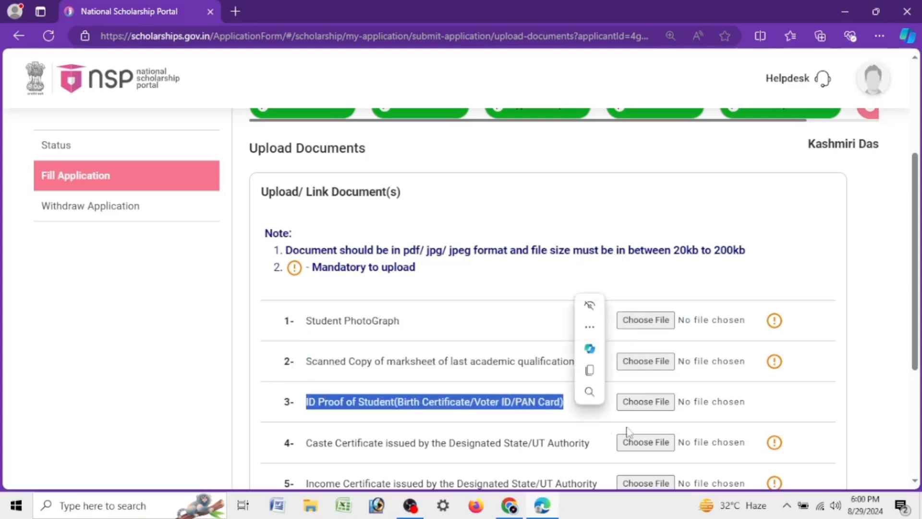
pyautogui.scroll(-3, 463, 330)
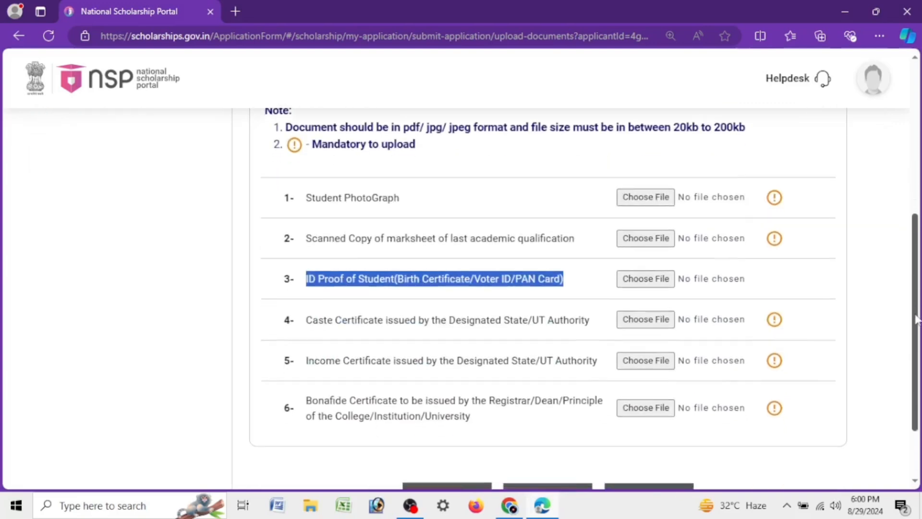
pyautogui.moveTo(302, 299); pyautogui.dragTo(594, 297)
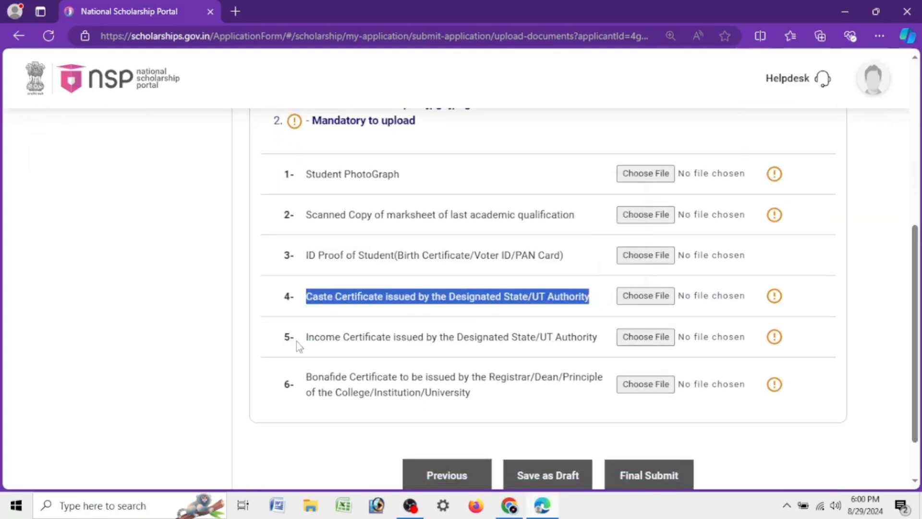
pyautogui.moveTo(295, 341); pyautogui.dragTo(600, 340)
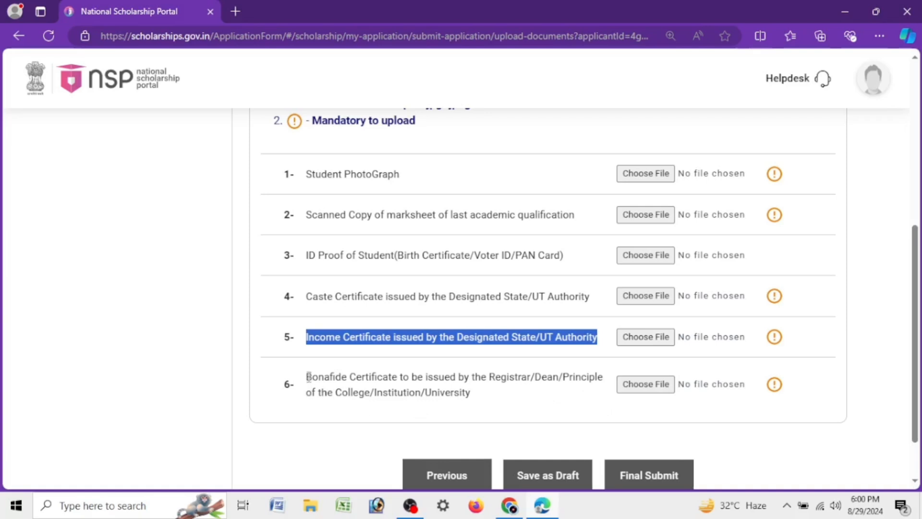
pyautogui.moveTo(308, 377); pyautogui.dragTo(484, 401)
pyautogui.click(407, 397)
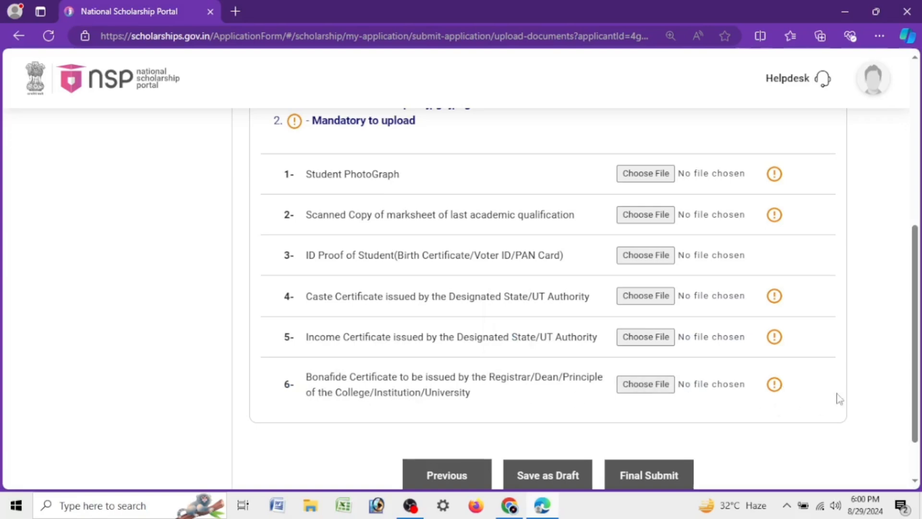
# Step: Check who must issue the bonafide certificate and whether its upload is mandatory
pyautogui.scroll(3, 773, 376)
pyautogui.scroll(-3, 774, 377)
pyautogui.moveTo(779, 387)
pyautogui.moveTo(308, 377); pyautogui.dragTo(481, 391)
pyautogui.click(528, 410)
pyautogui.moveTo(480, 398); pyautogui.dragTo(308, 376)
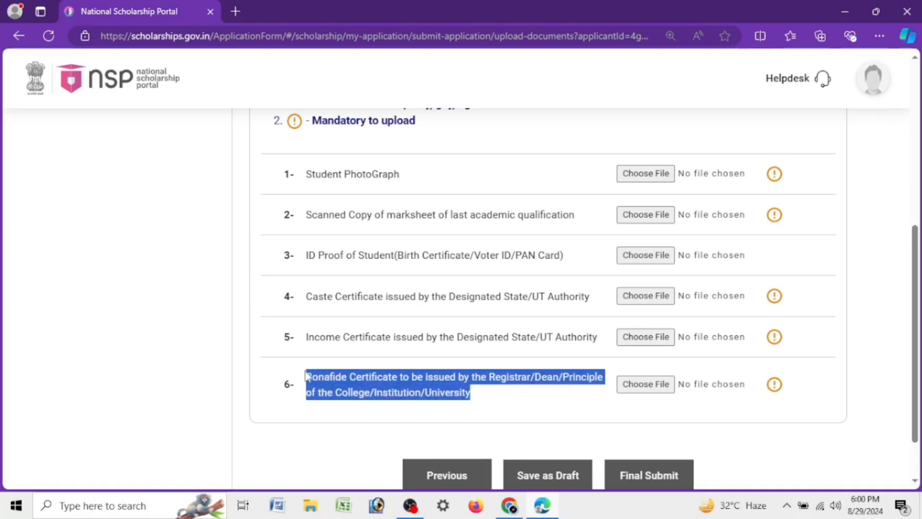
pyautogui.click(466, 406)
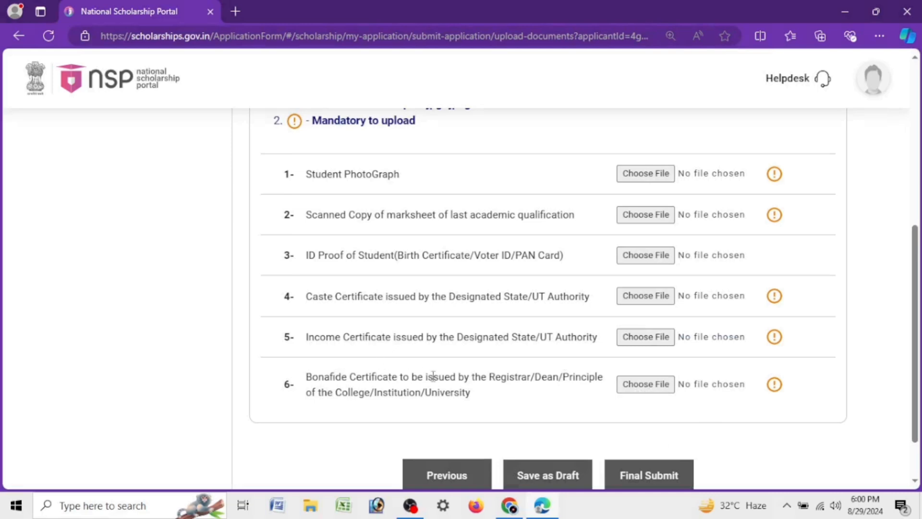
# Step: Go back and save National Scholarship for Post Graduate Studies as the scheme instead, continuing to the document upload
pyautogui.click(438, 469)
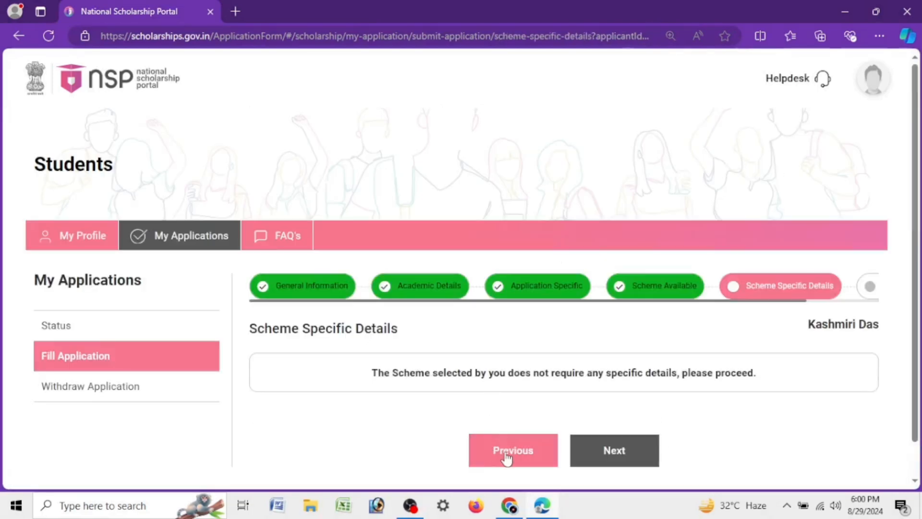
pyautogui.click(506, 459)
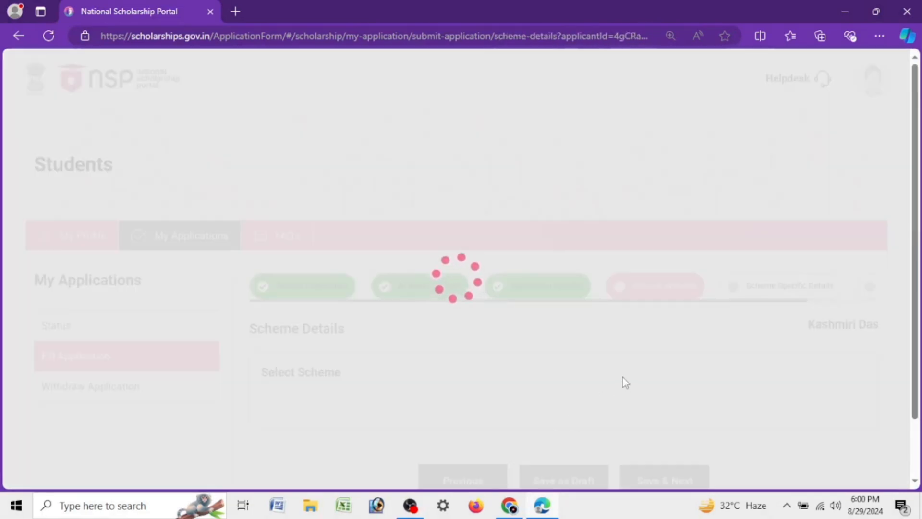
pyautogui.scroll(-4, 577, 368)
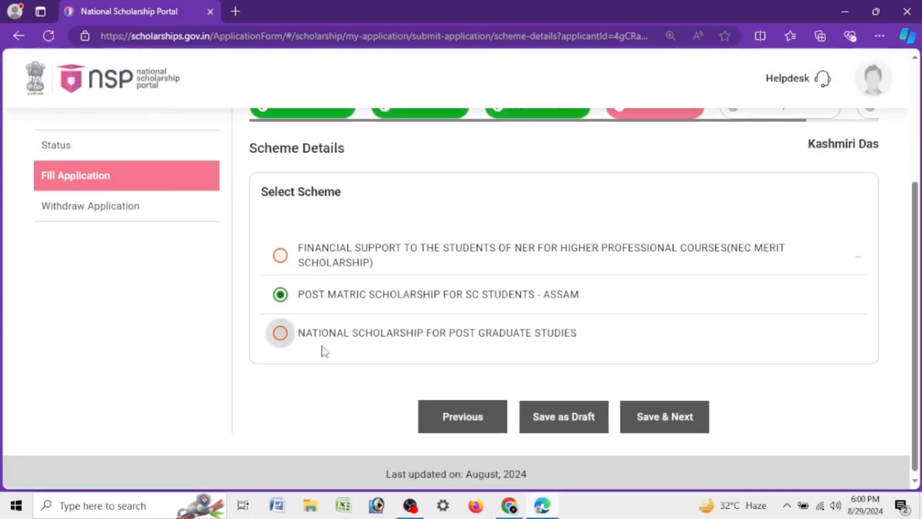
pyautogui.click(280, 333)
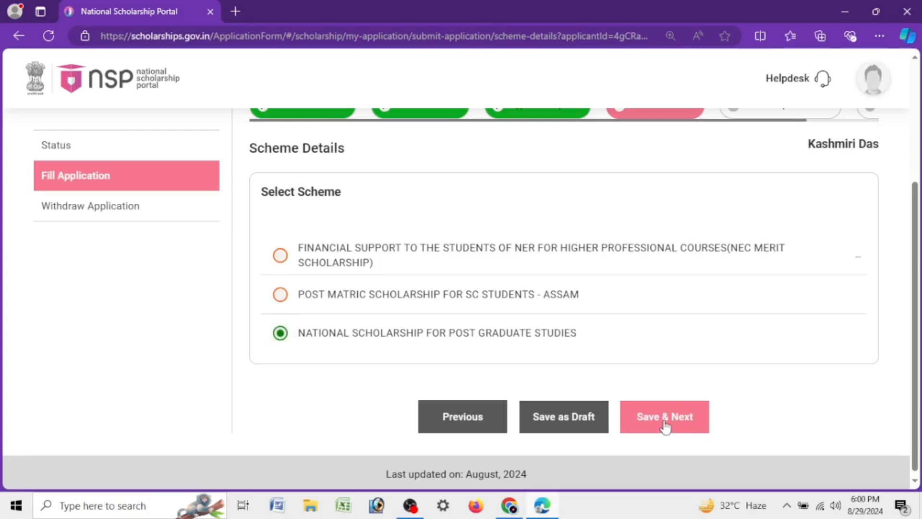
pyautogui.click(640, 438)
pyautogui.click(461, 336)
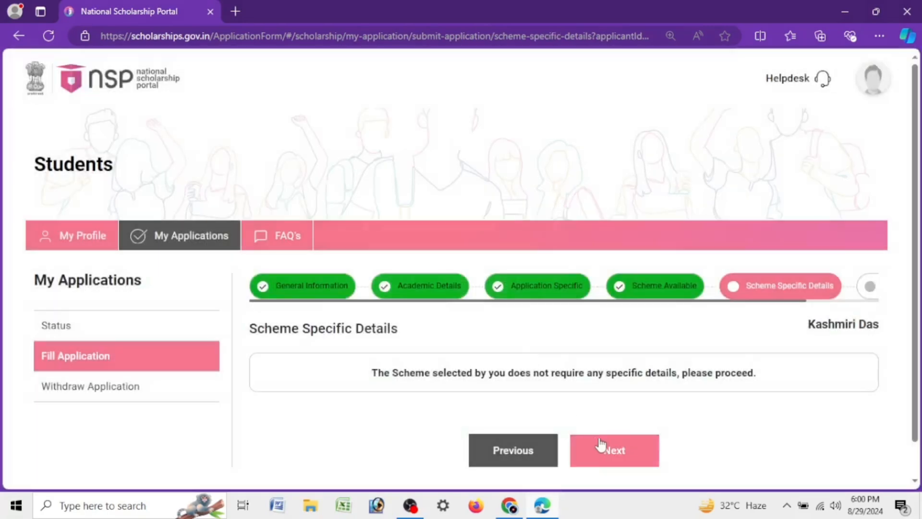
pyautogui.click(602, 445)
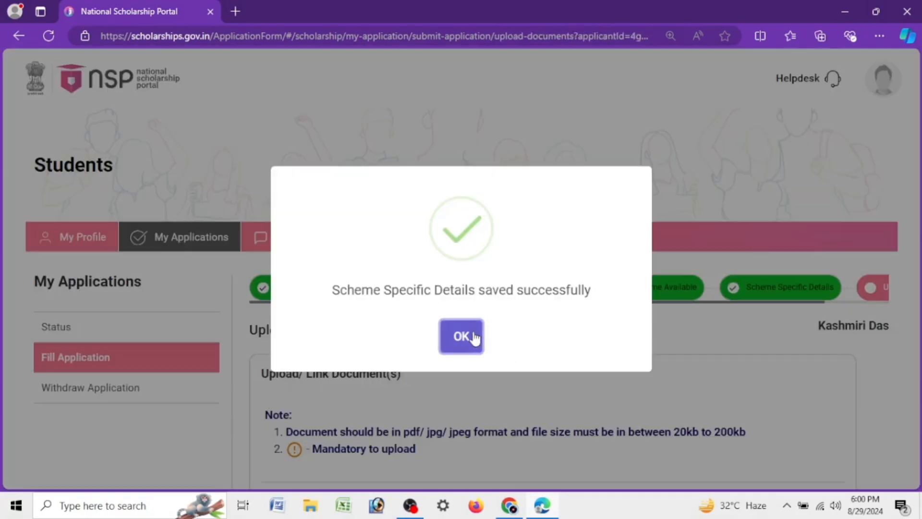
pyautogui.click(471, 338)
# Step: Examine the first documents to upload for the National Scholarship for Post Graduate Studies, including the last marksheet and EWS certificate
pyautogui.scroll(-3, 529, 320)
pyautogui.scroll(-3, 529, 320)
pyautogui.scroll(3, 501, 336)
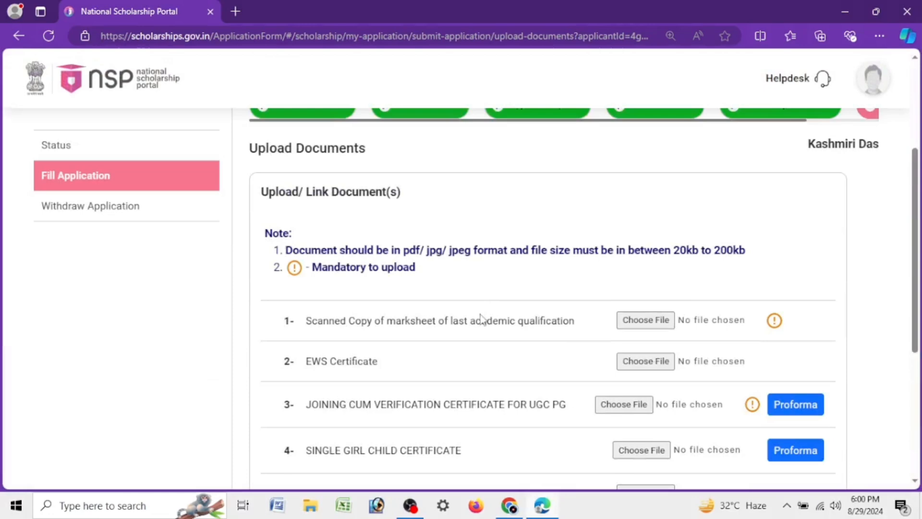
pyautogui.moveTo(323, 330); pyautogui.dragTo(578, 327)
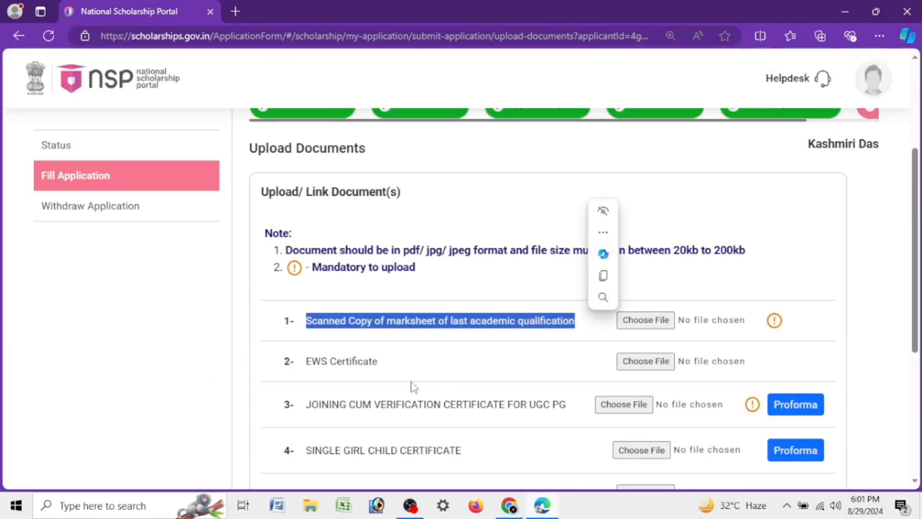
pyautogui.moveTo(293, 364); pyautogui.dragTo(393, 365)
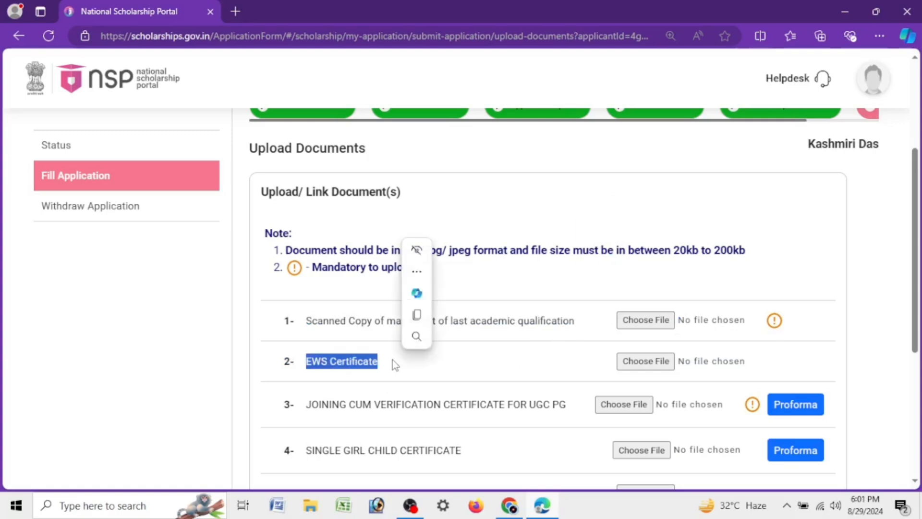
pyautogui.scroll(-3, 543, 283)
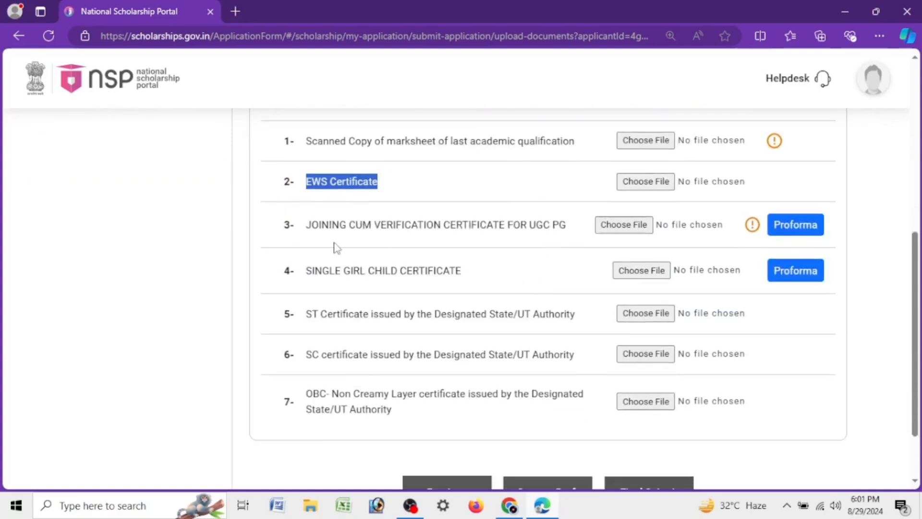
# Step: Download the proforma for the joining cum verification certificate for UGC PG, open ugc-pg-studies_101.pdf and read it through
pyautogui.moveTo(303, 226); pyautogui.dragTo(590, 220)
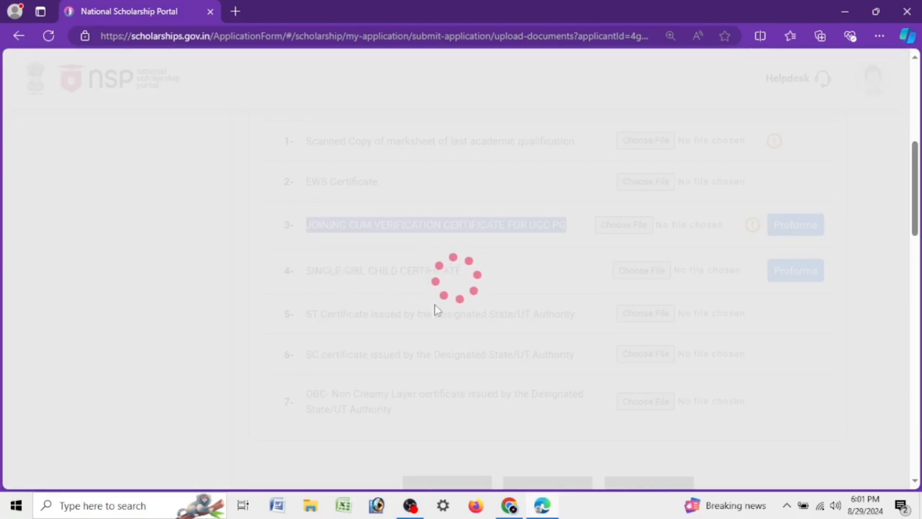
pyautogui.scroll(3, 459, 274)
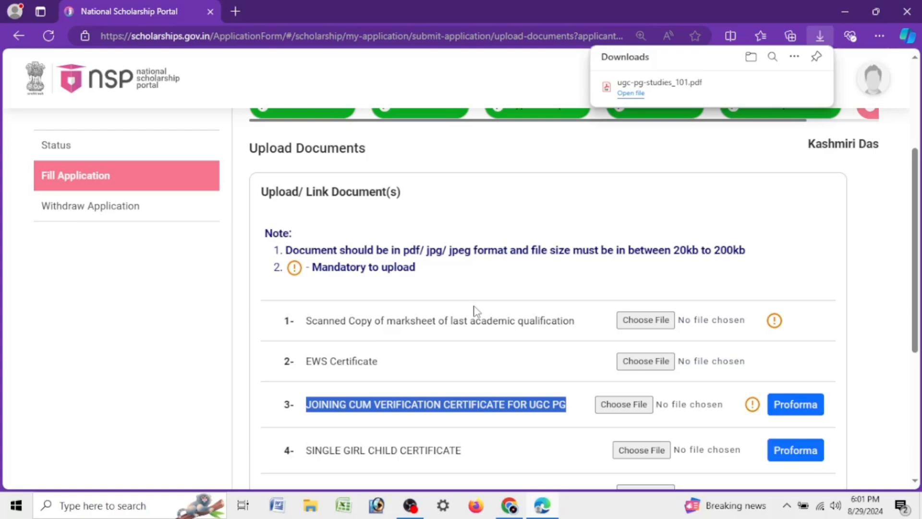
pyautogui.click(690, 82)
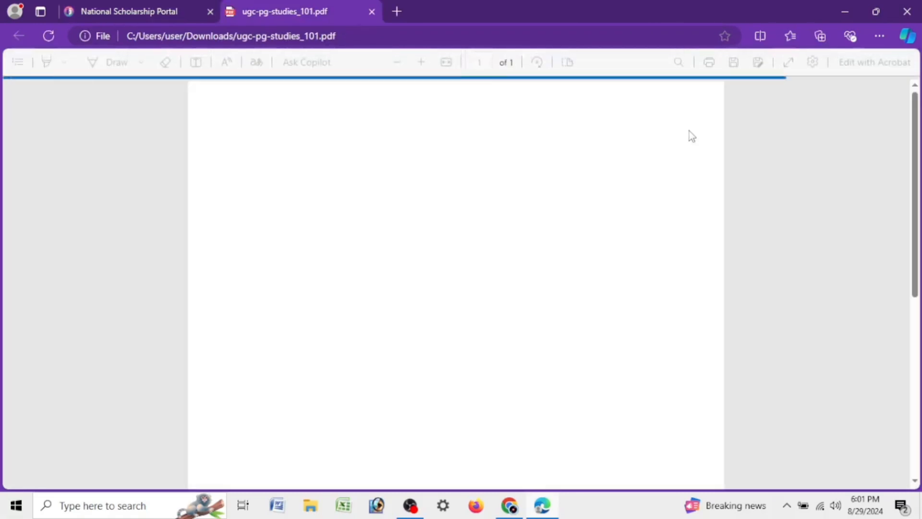
pyautogui.scroll(-3, 690, 130)
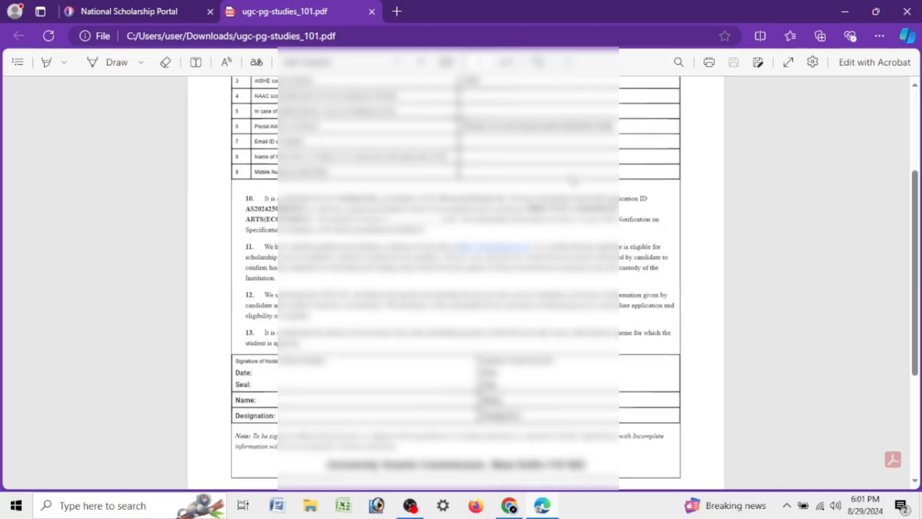
pyautogui.scroll(-4, 572, 180)
pyautogui.scroll(3, 573, 180)
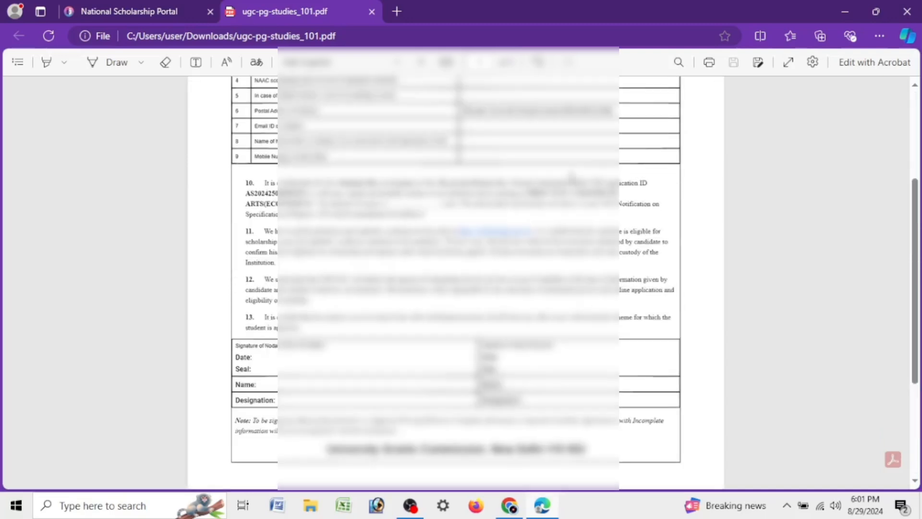
pyautogui.scroll(3, 570, 178)
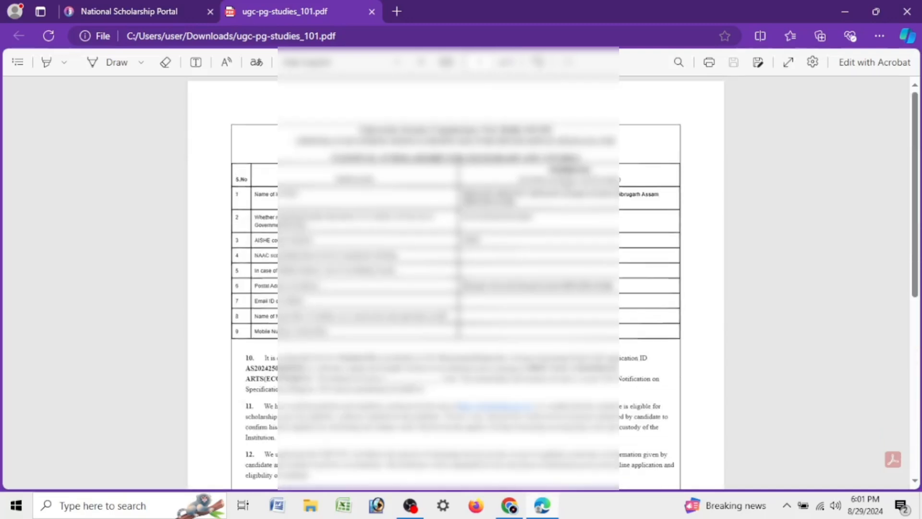
pyautogui.scroll(-3, 604, 139)
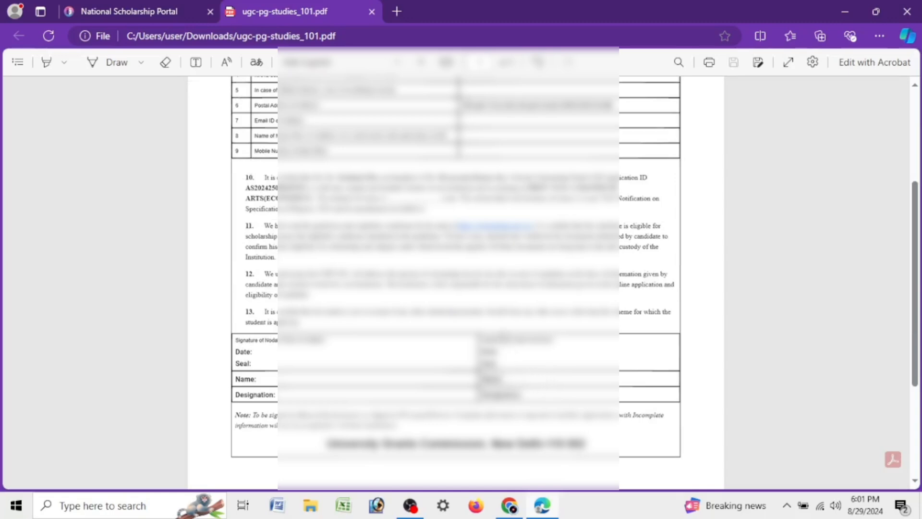
pyautogui.scroll(-3, 500, 329)
pyautogui.scroll(10, 408, 328)
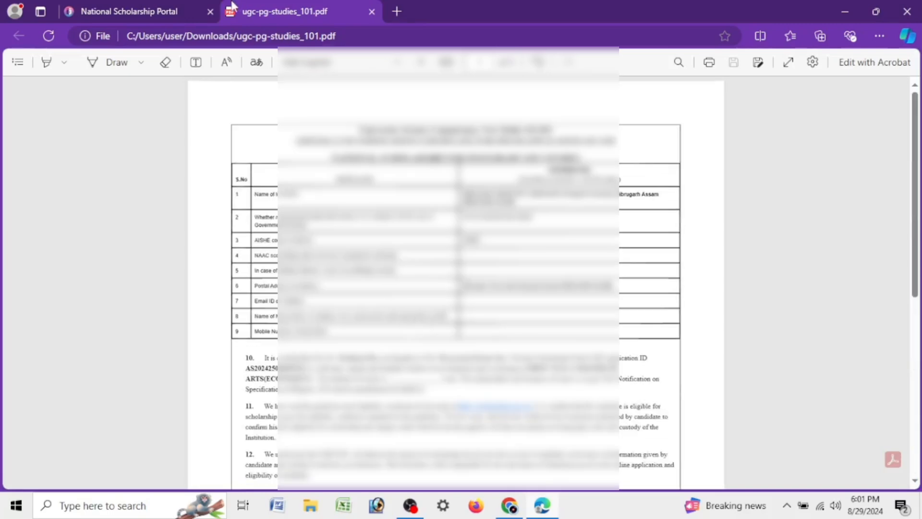
# Step: Return to the document upload page and examine the remaining documents, from single girl child certificate to OBC Non Creamy Layer certificate
pyautogui.click(168, 10)
pyautogui.scroll(-4, 437, 278)
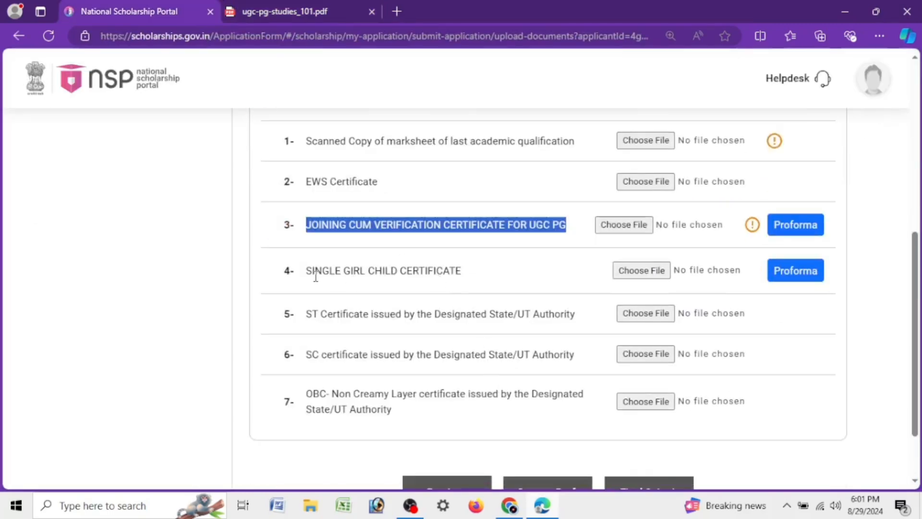
pyautogui.moveTo(315, 273); pyautogui.dragTo(480, 266)
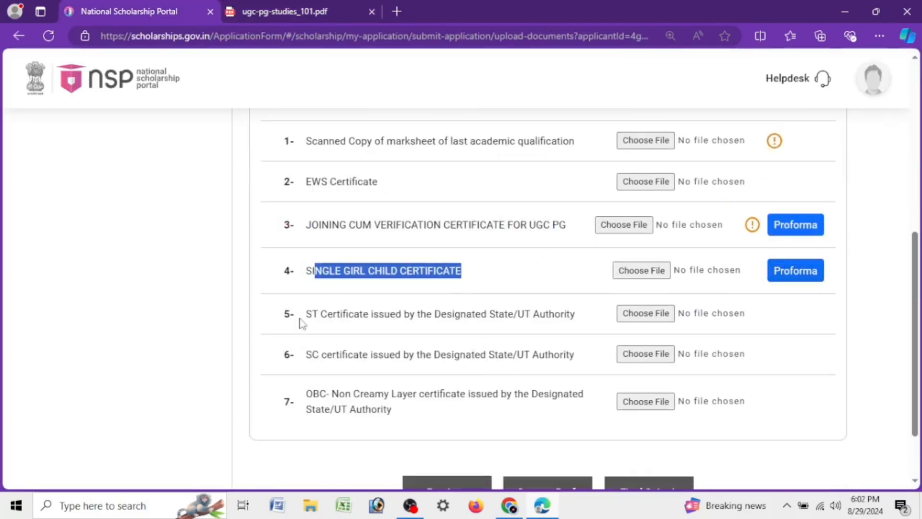
pyautogui.moveTo(305, 315); pyautogui.dragTo(575, 316)
pyautogui.moveTo(312, 354); pyautogui.dragTo(603, 355)
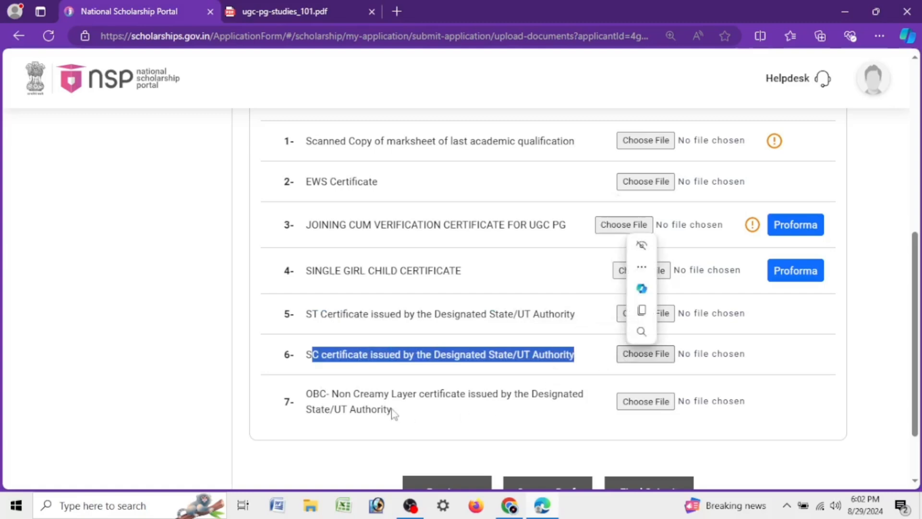
pyautogui.moveTo(313, 393); pyautogui.dragTo(434, 428)
pyautogui.click(379, 434)
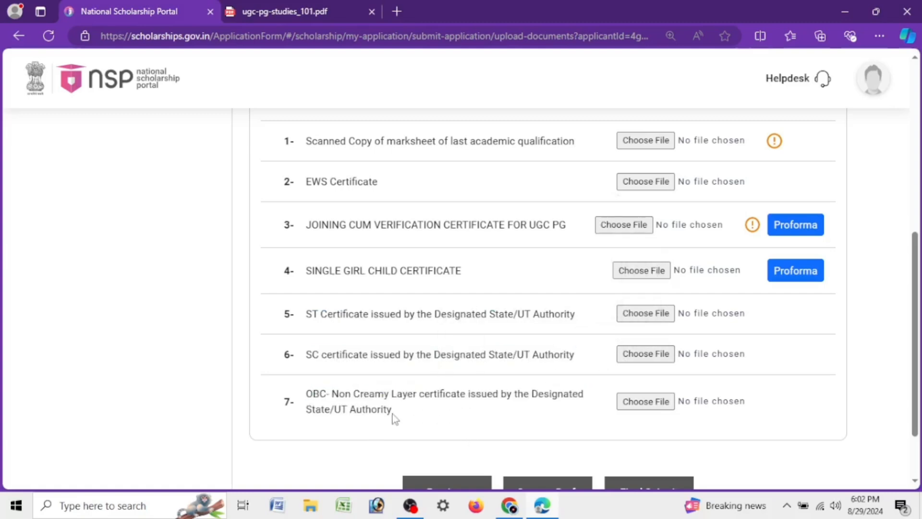
pyautogui.moveTo(365, 408); pyautogui.dragTo(321, 388)
pyautogui.click(425, 414)
pyautogui.scroll(4, 362, 217)
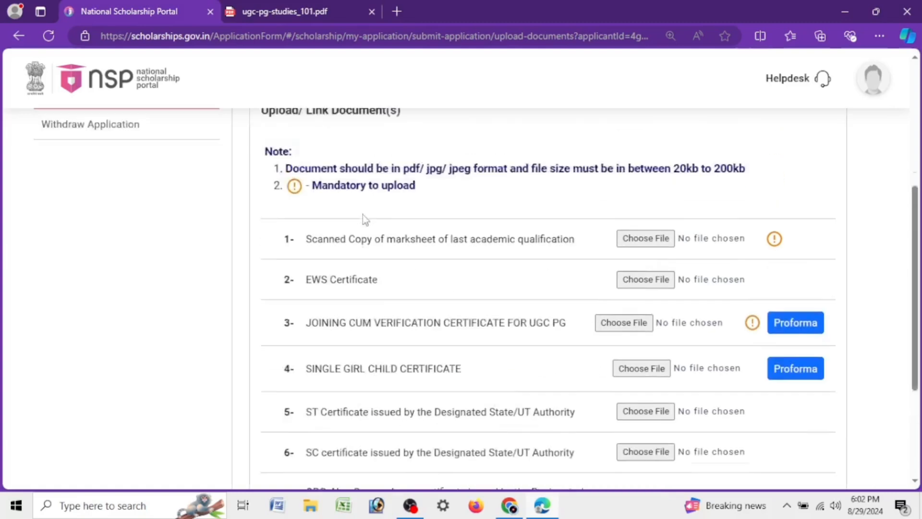
pyautogui.scroll(4, 566, 259)
pyautogui.scroll(-9, 548, 259)
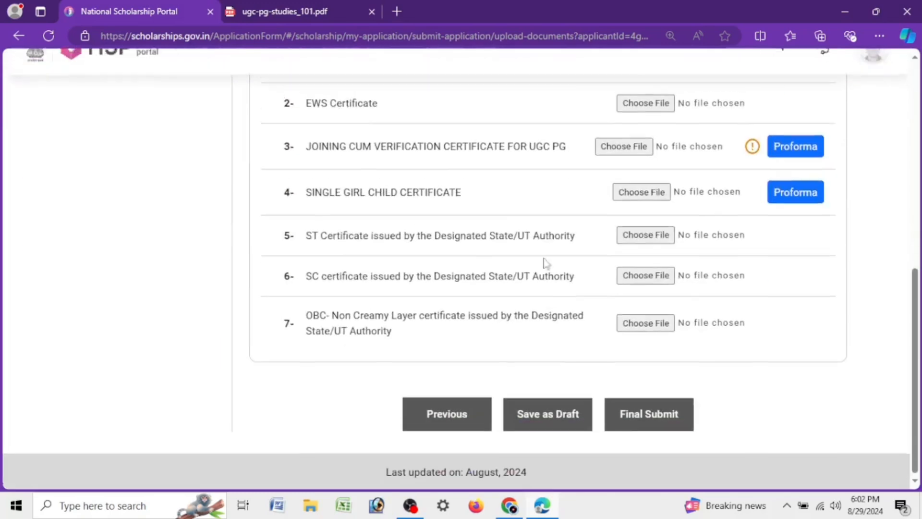
# Step: Go back to the scheme selection and select Post Matric Scholarship for SC Students - Assam
pyautogui.click(434, 413)
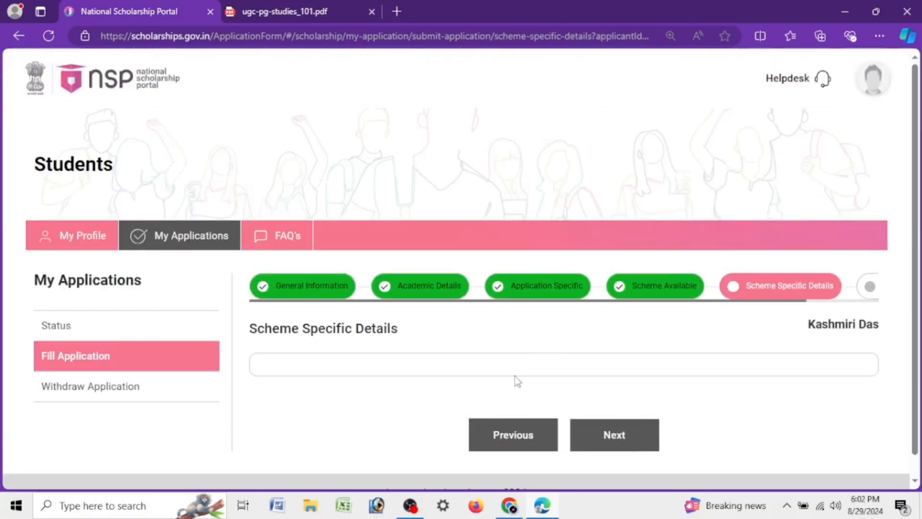
pyautogui.click(512, 450)
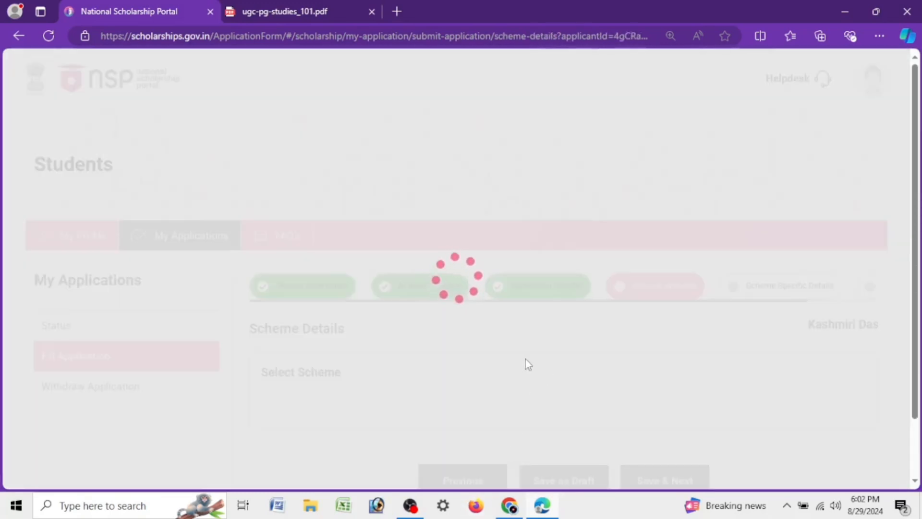
pyautogui.scroll(-2, 595, 350)
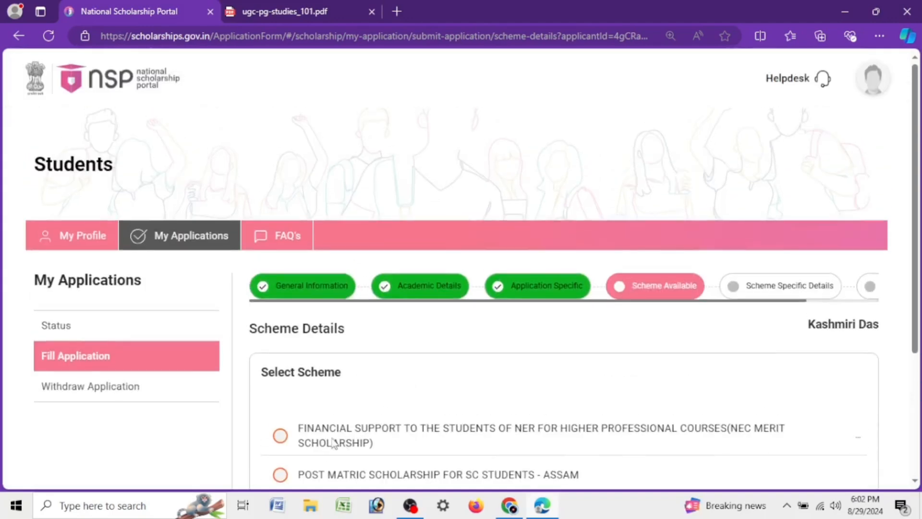
pyautogui.scroll(-4, 321, 341)
pyautogui.click(280, 294)
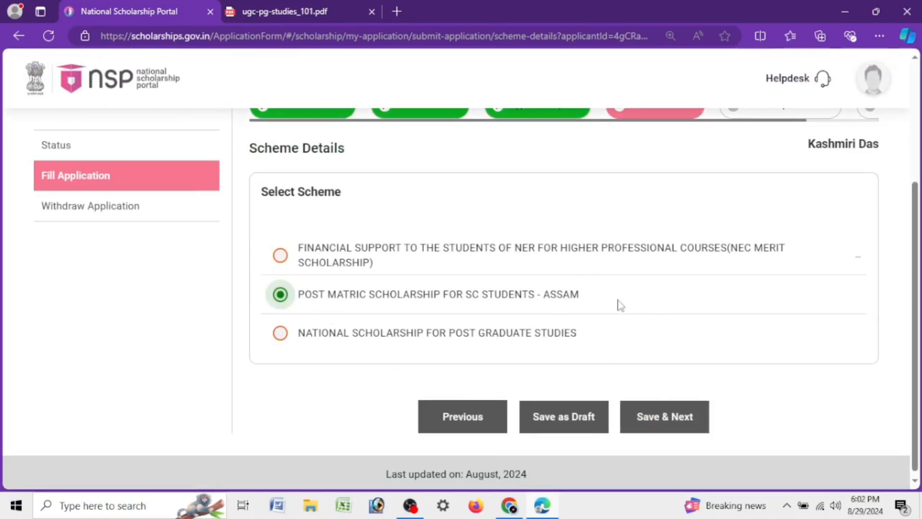
pyautogui.scroll(4, 609, 330)
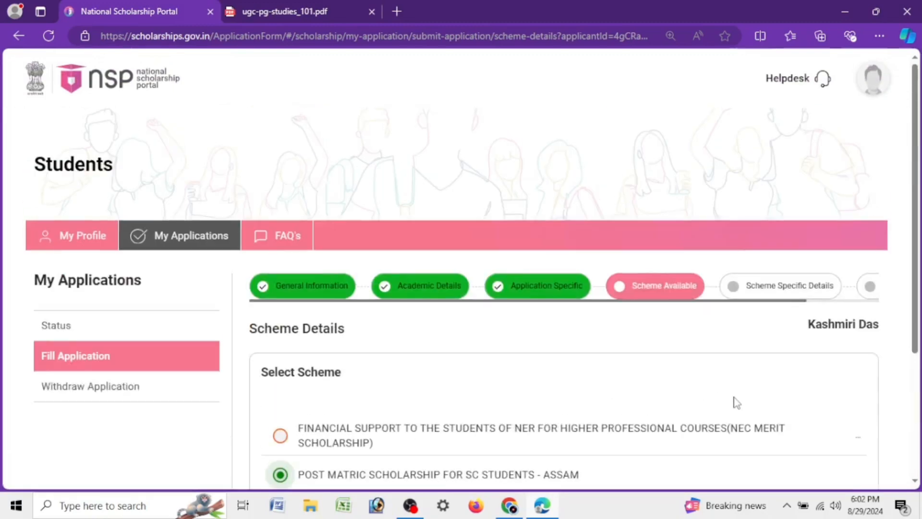
pyautogui.scroll(-4, 768, 430)
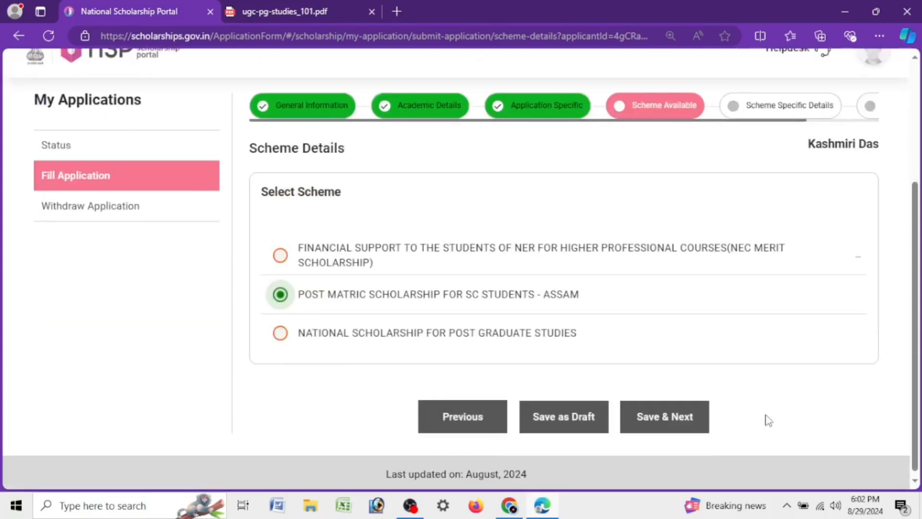
pyautogui.scroll(2, 535, 284)
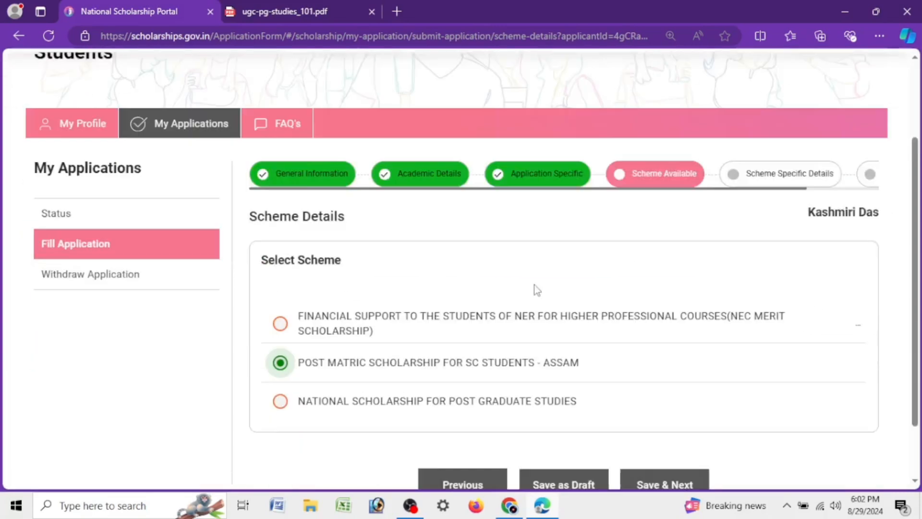
pyautogui.scroll(-2, 534, 286)
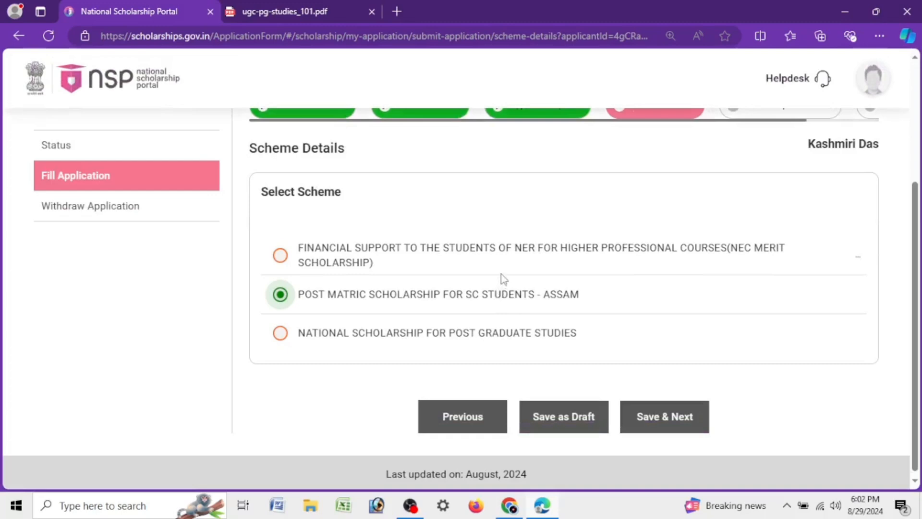
pyautogui.scroll(4, 503, 279)
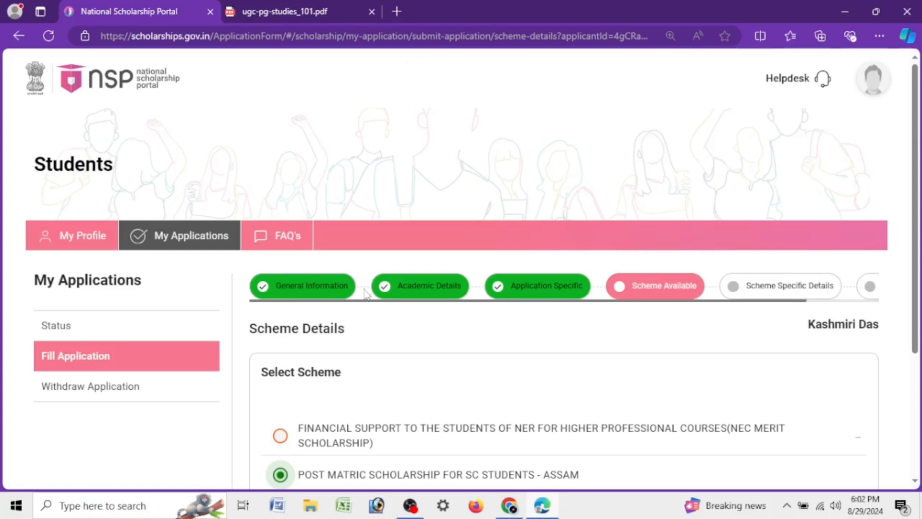
# Step: Check the current status of the scholarship application
pyautogui.click(86, 322)
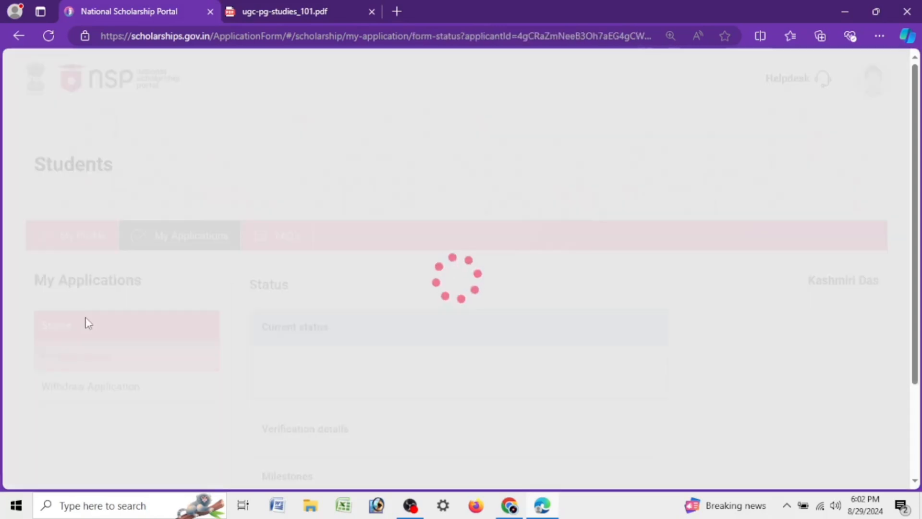
pyautogui.scroll(-2, 559, 303)
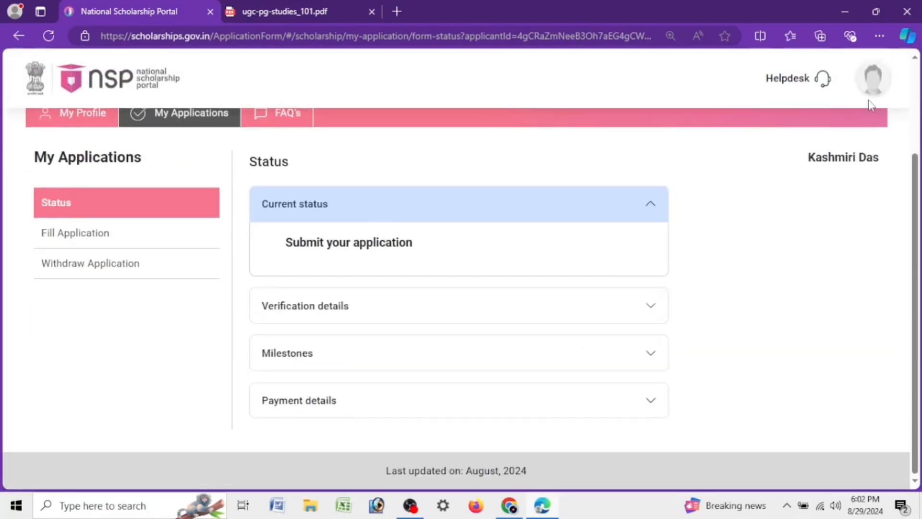
# Step: Search the web for NSP from a new tab and open the National Scholarship Portal home page
pyautogui.click(398, 11)
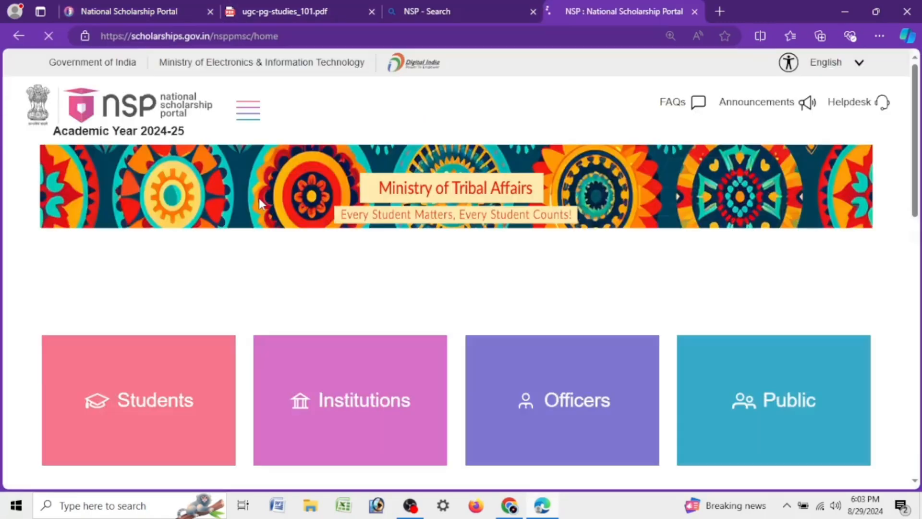